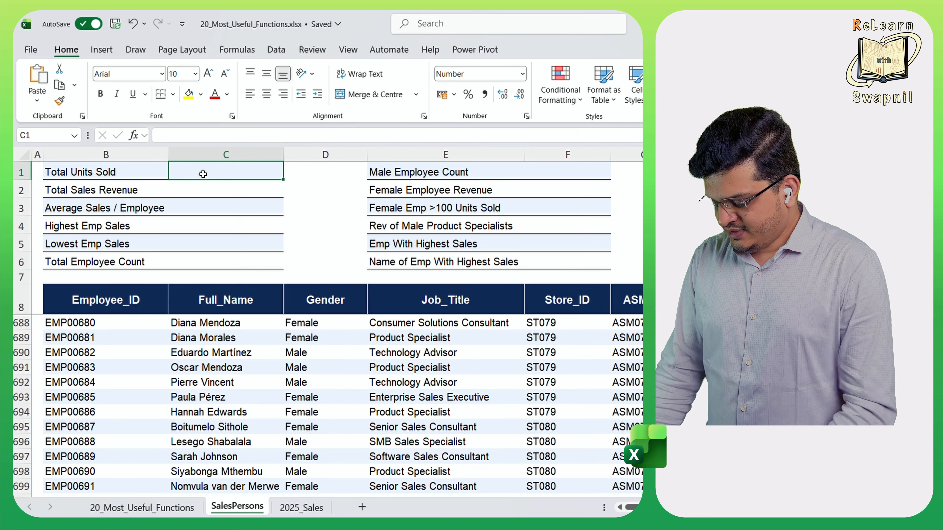
- Calculate Total Units Sold in C1 with a SUM of all values in the Units Sold column, I9:I708
text(=sum)
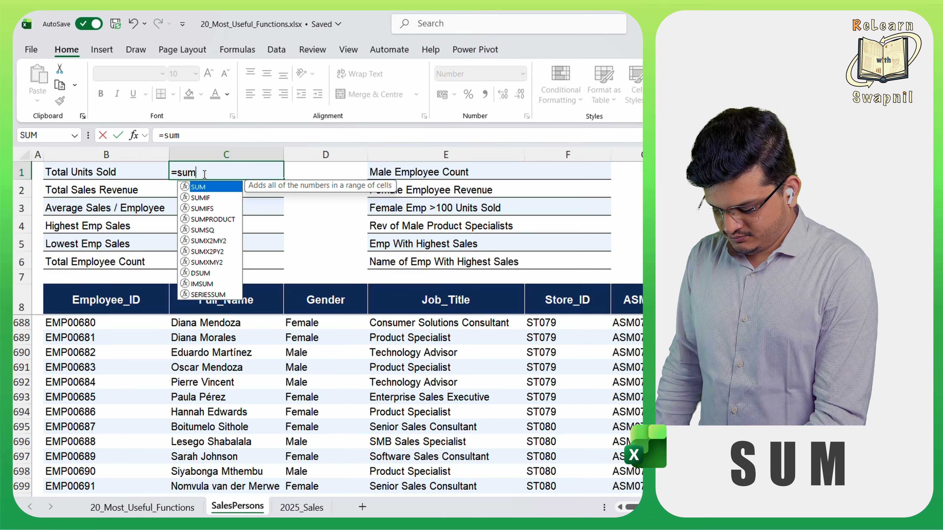
key(Tab)
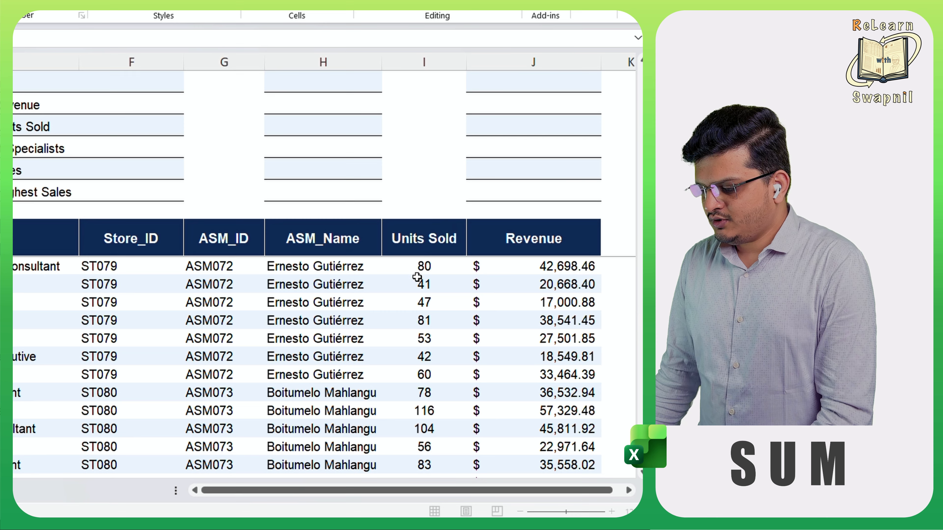
click(419, 247)
key(Down)
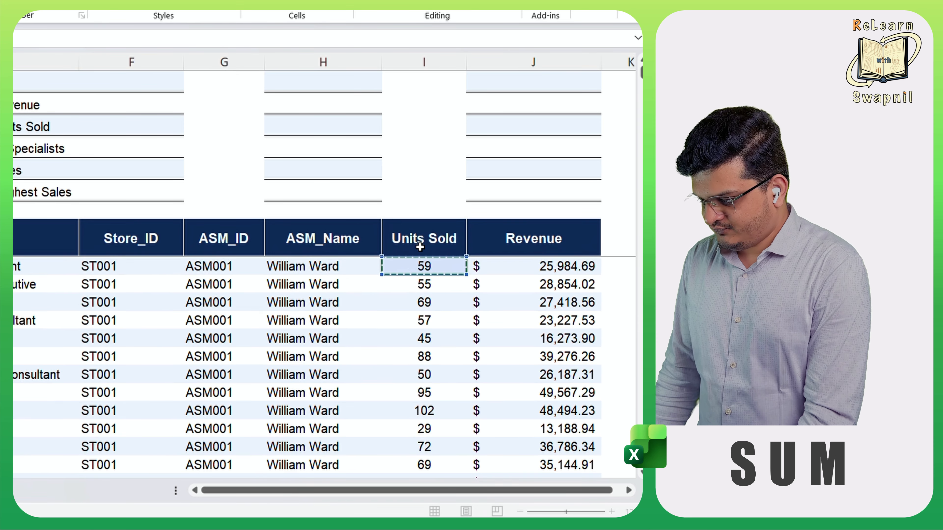
key(ctrl+shift+Down)
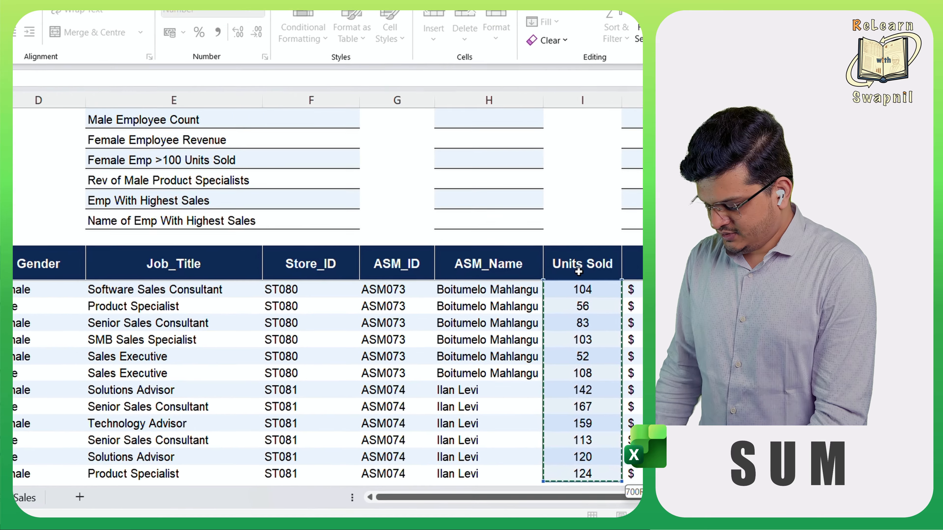
text())
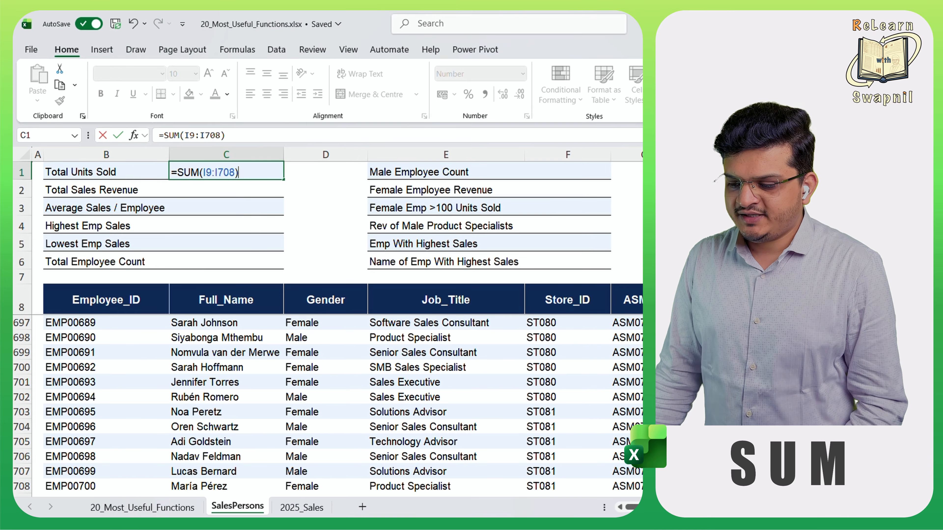
key(Return)
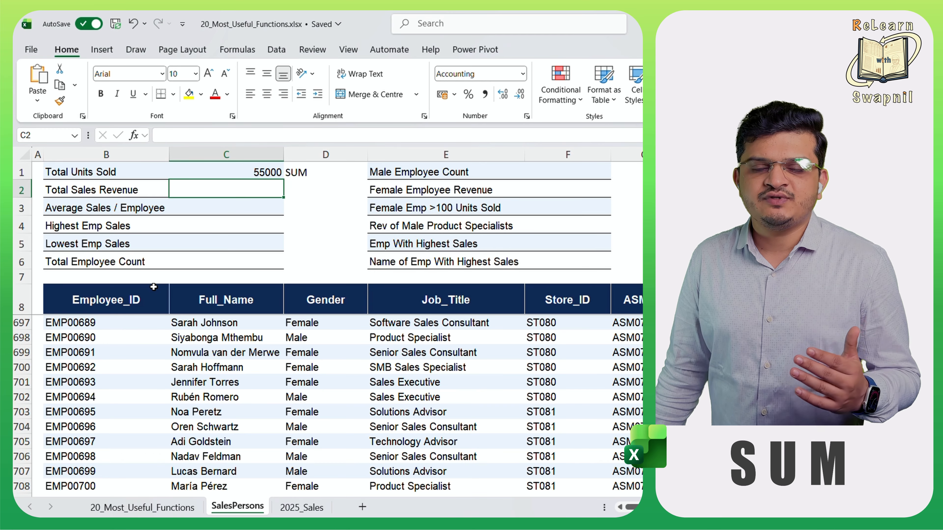
- Calculate Total Sales Revenue in C2 with the formula =SUM(J9:J708) over the Revenue column
click(250, 205)
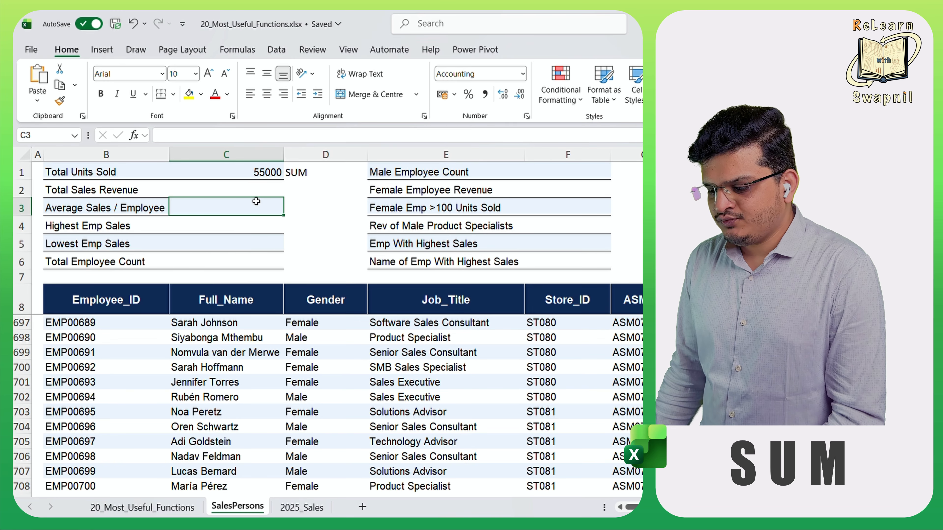
click(238, 191)
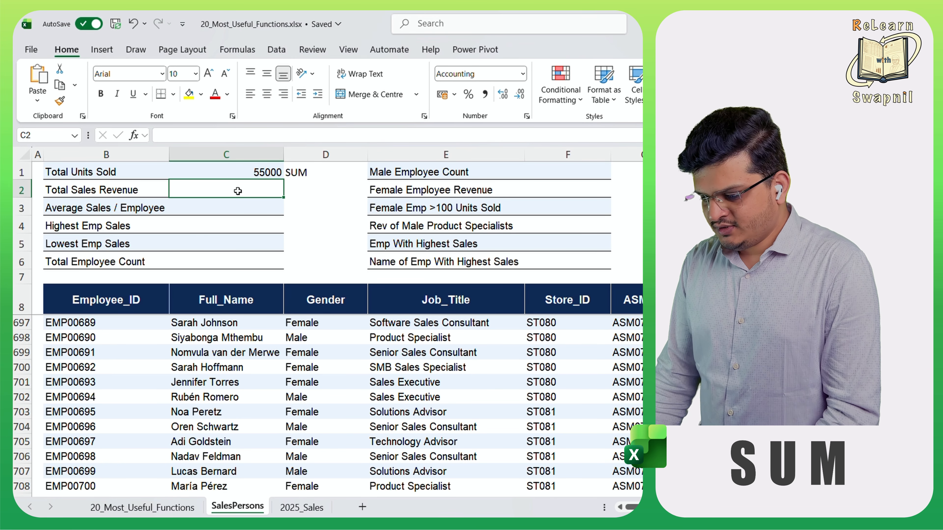
text(=sum)
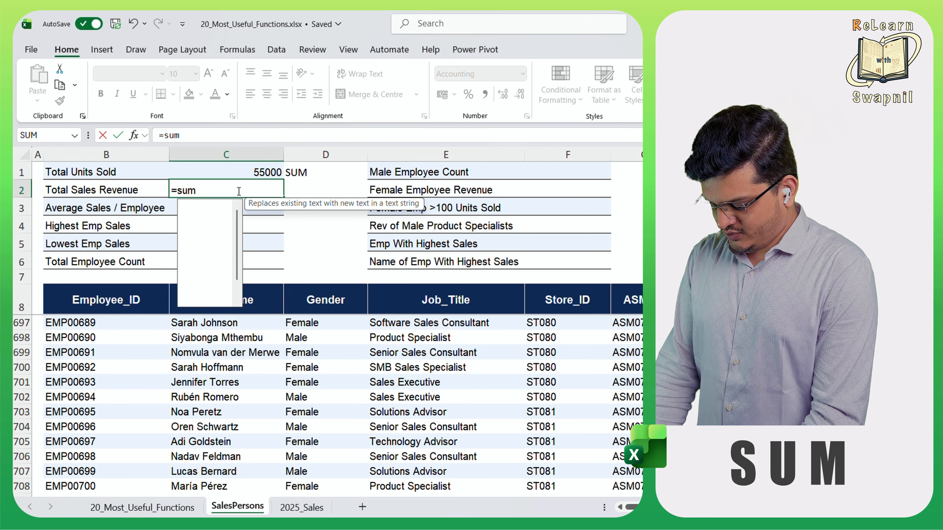
key(Tab)
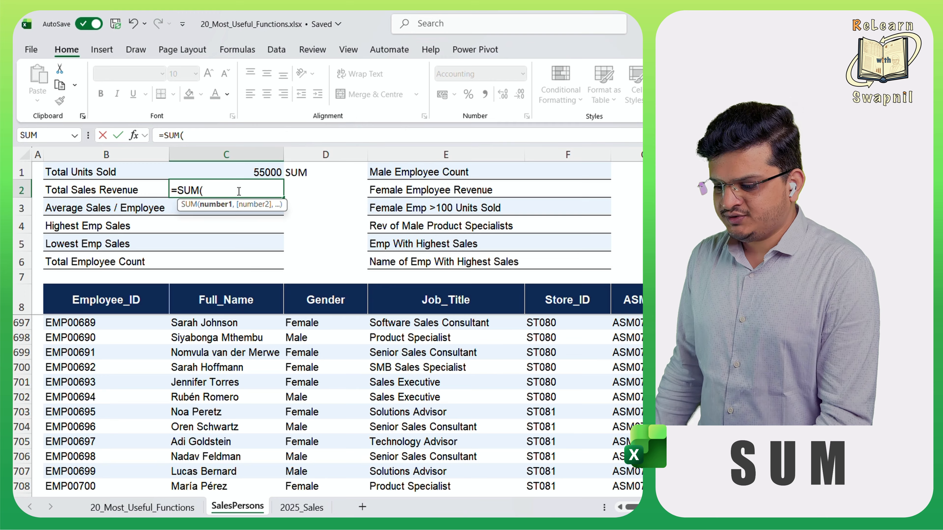
click(565, 241)
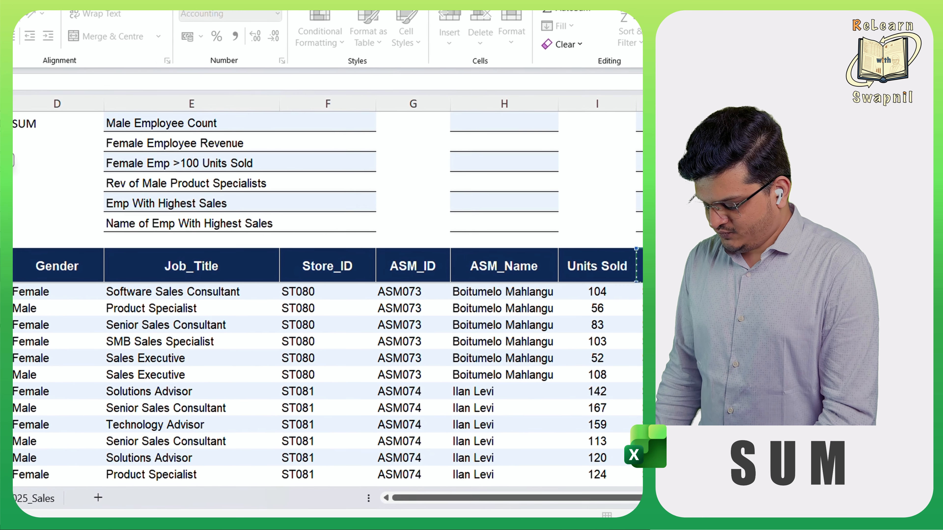
key(Down)
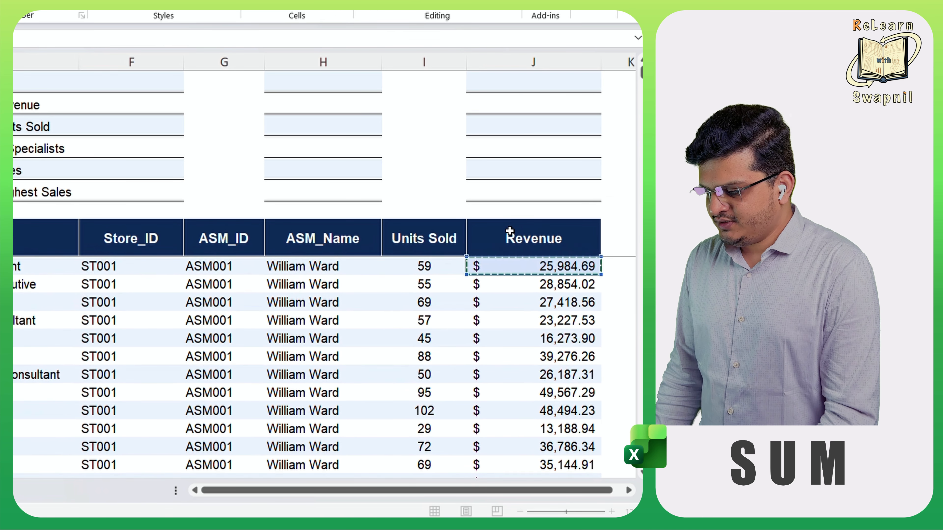
key(ctrl+shift+Down)
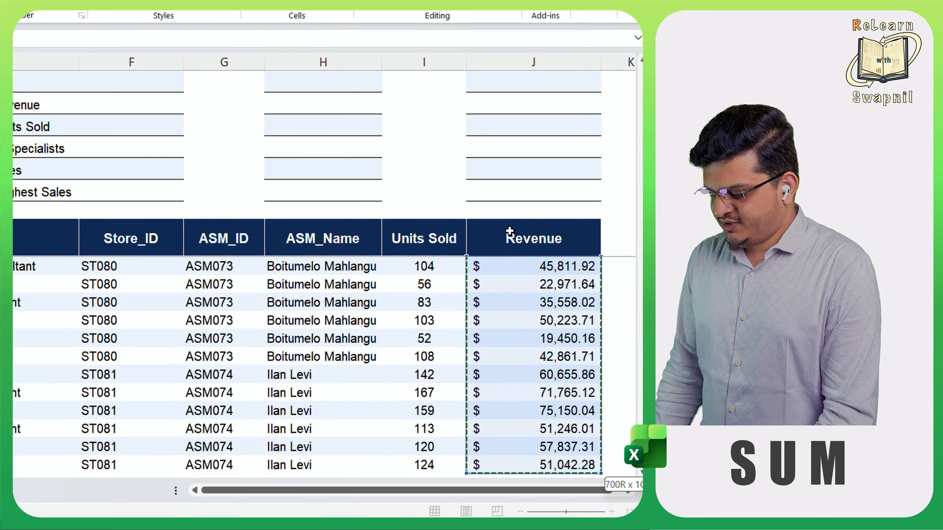
text())
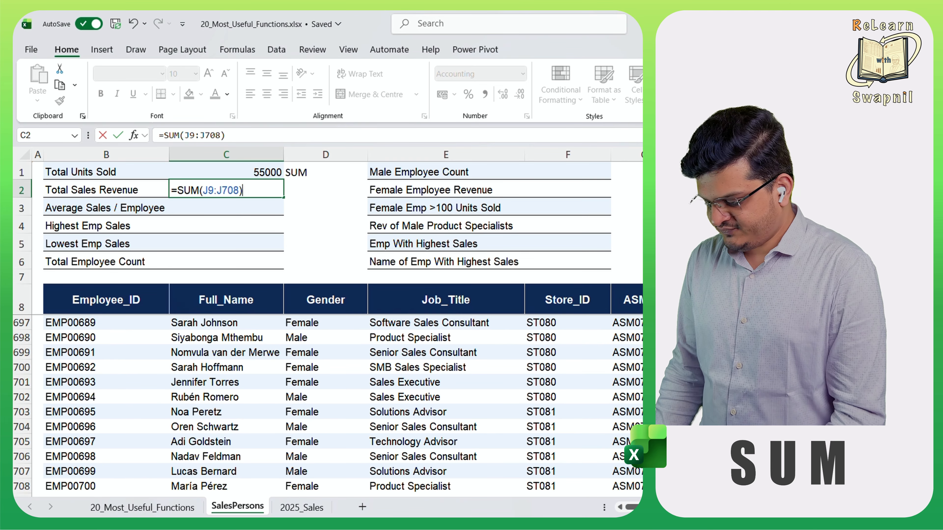
key(Return)
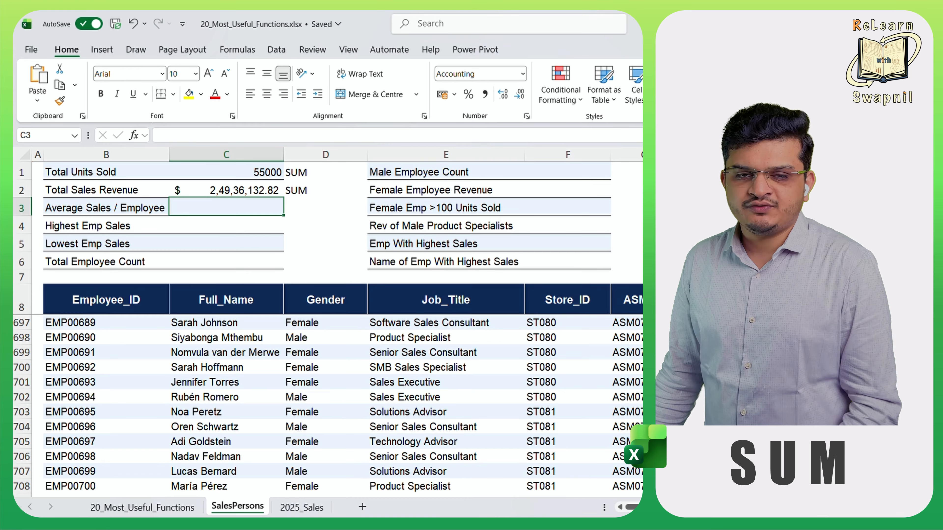
- Calculate Average Sales / Employee in C3 with the formula =AVERAGE(J9:J708) over the Revenue column
click(277, 248)
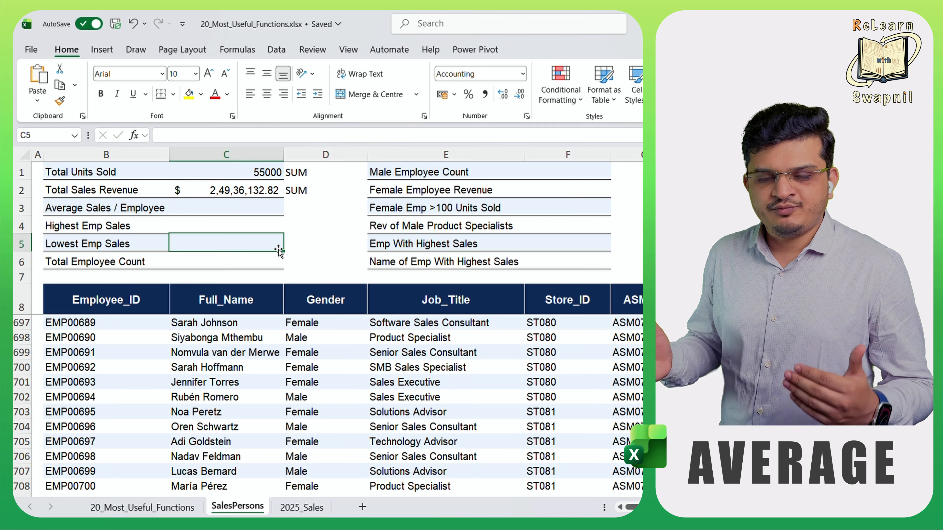
click(259, 207)
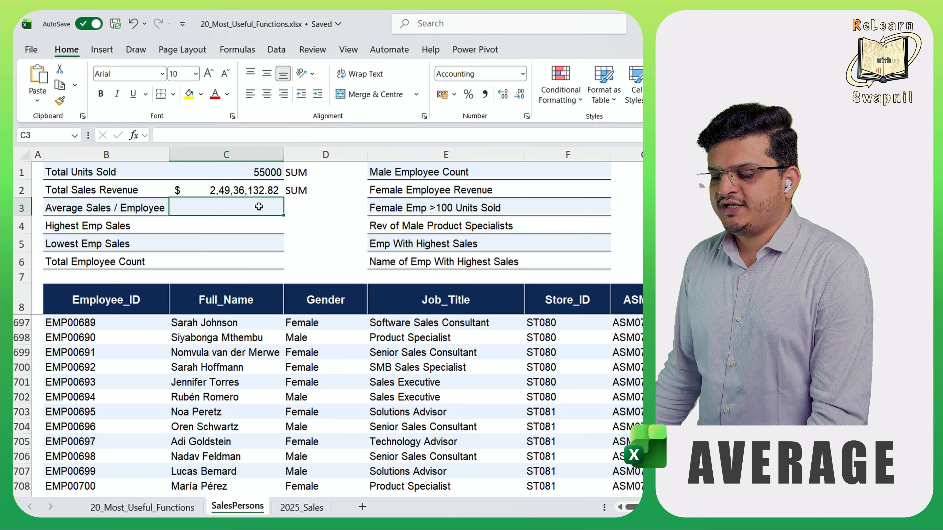
text(=a)
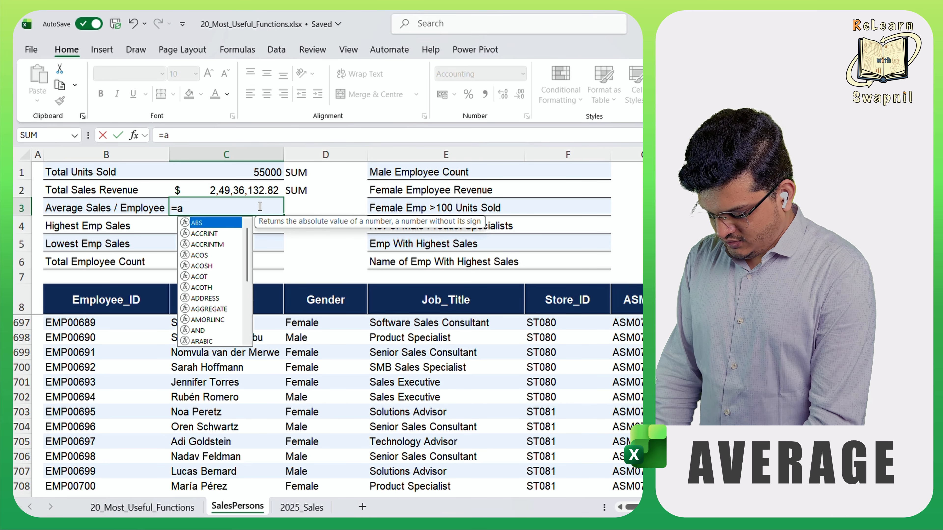
text(ver)
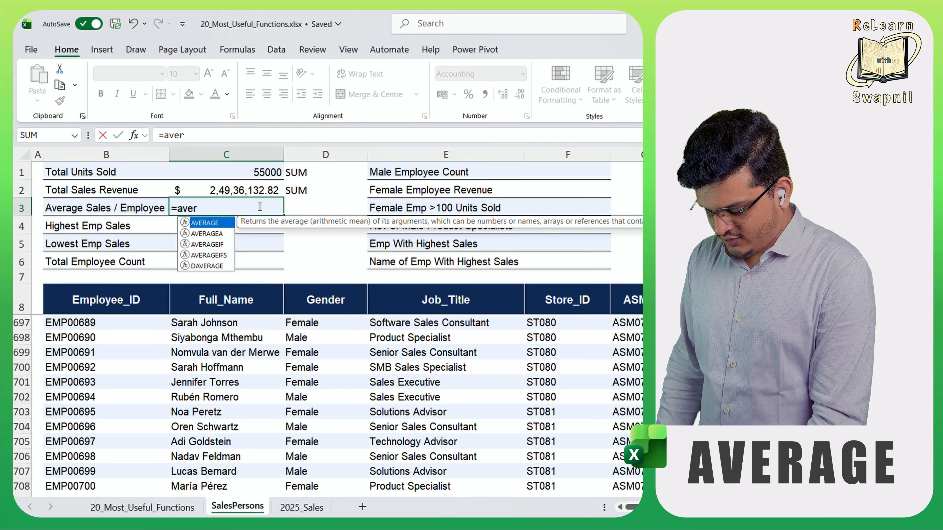
key(Tab)
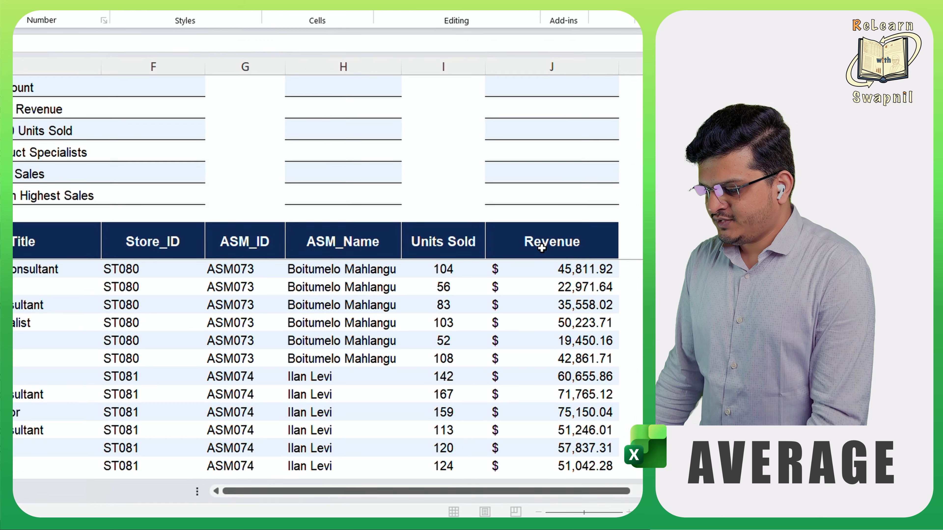
click(542, 248)
key(Down)
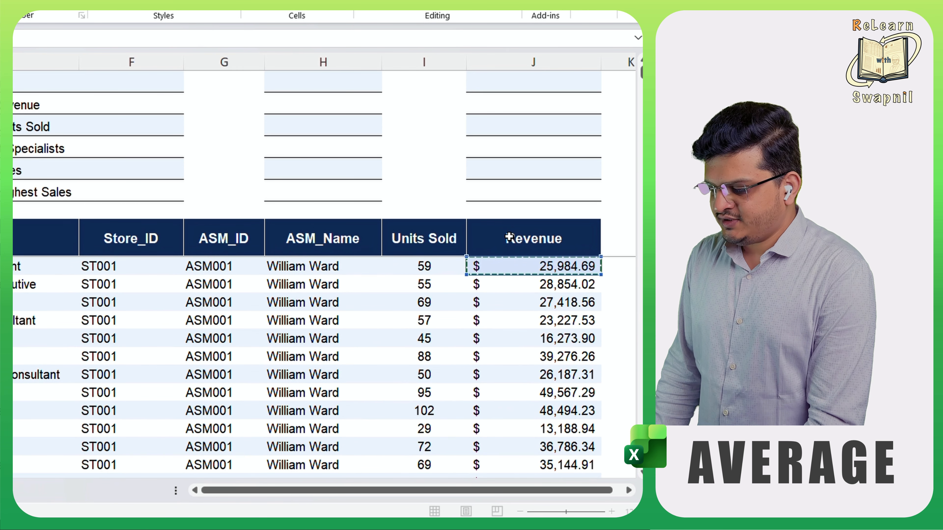
key(ctrl+shift+Down)
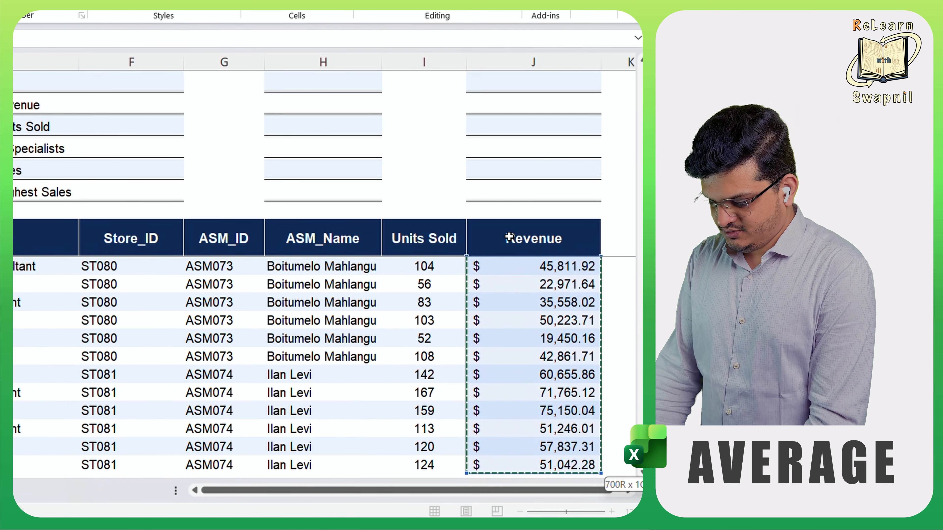
text())
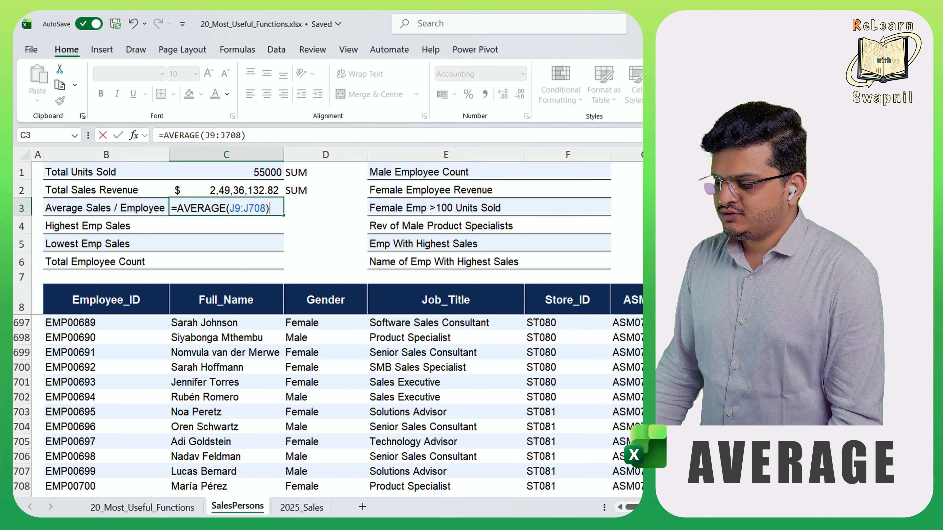
key(Return)
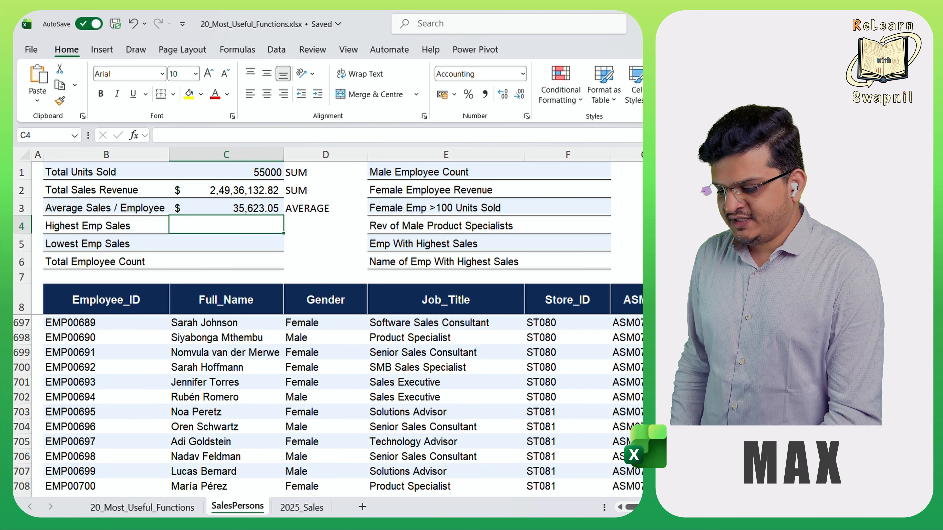
- Calculate Highest Emp Sales in C4 with the MAX function over the Revenue values J9:J708
text(=)
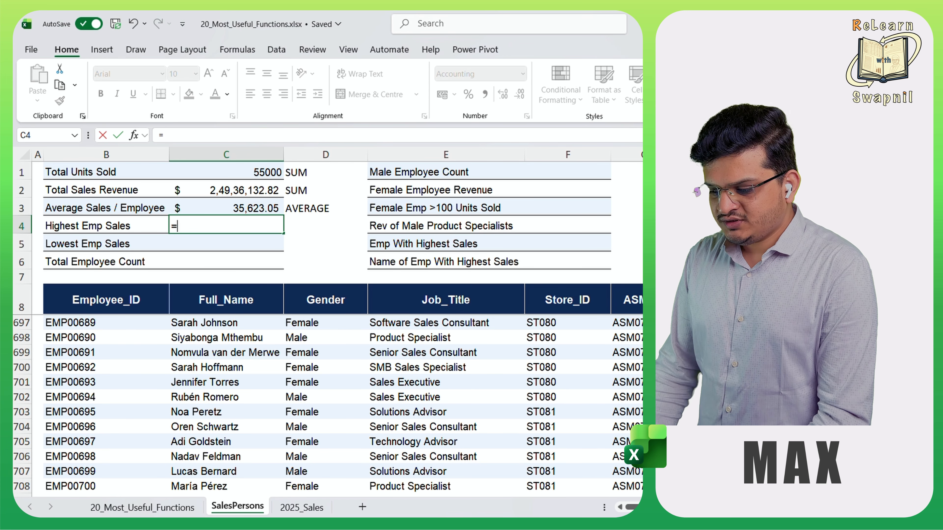
text(max)
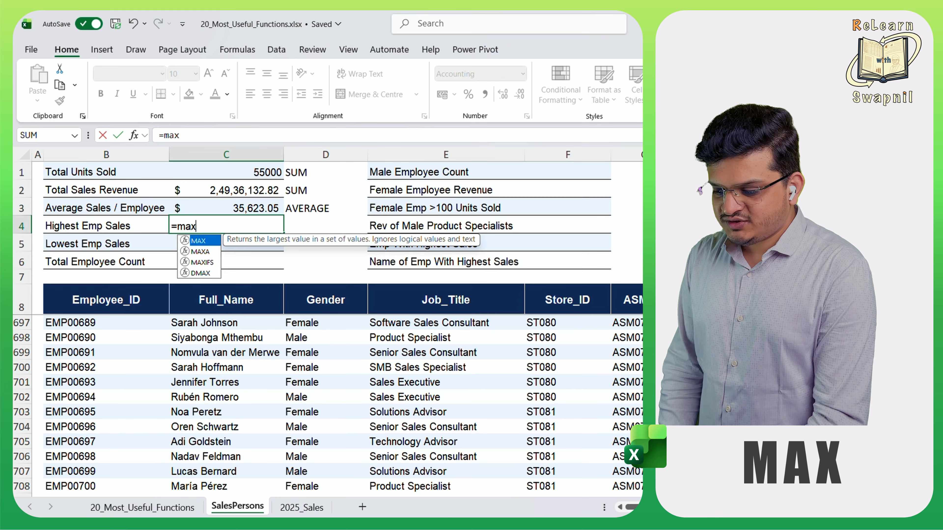
key(Tab)
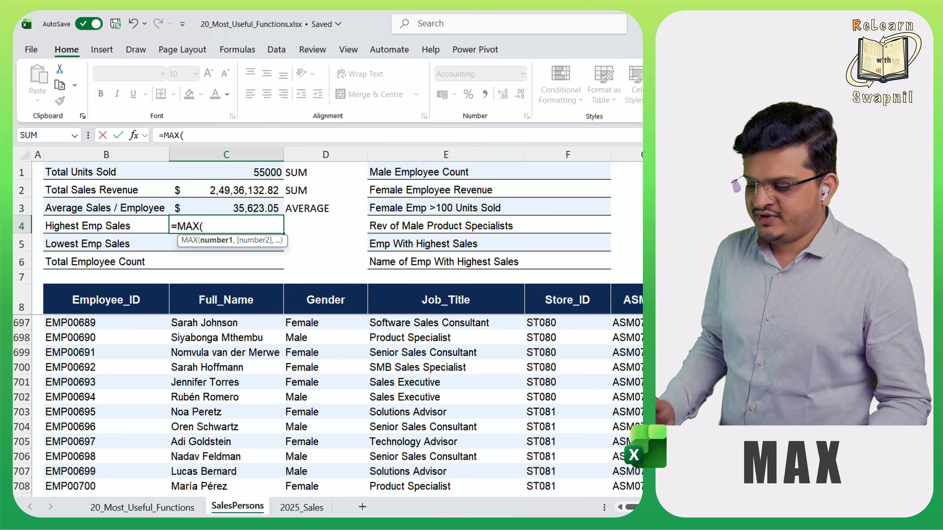
click(873, 299)
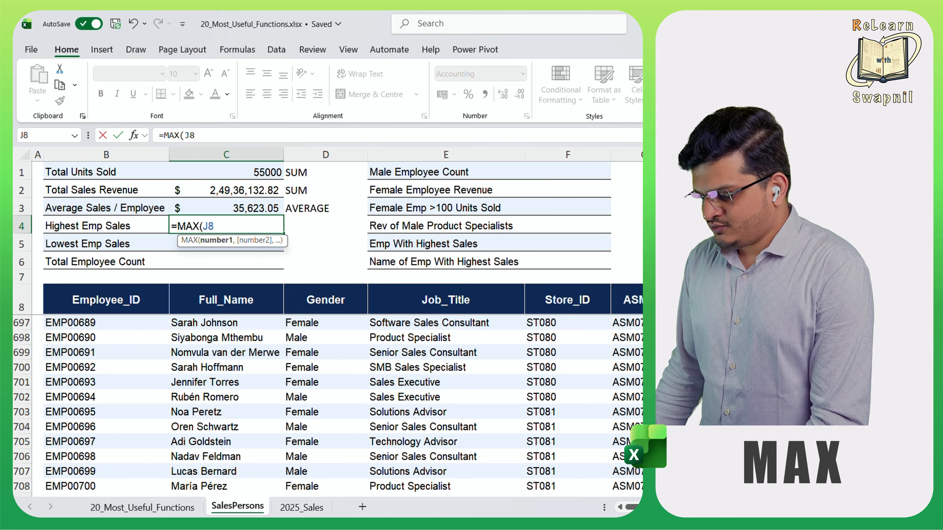
key(Down)
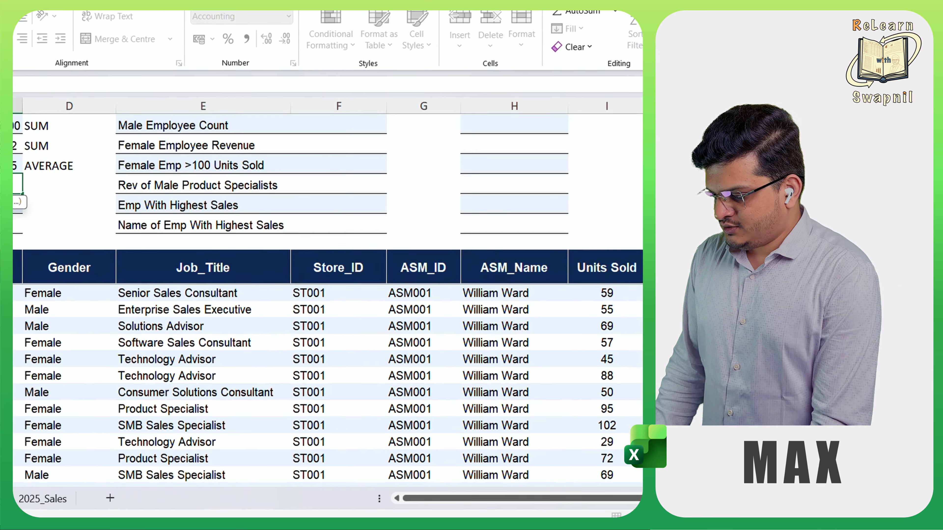
key(ctrl+shift+Down)
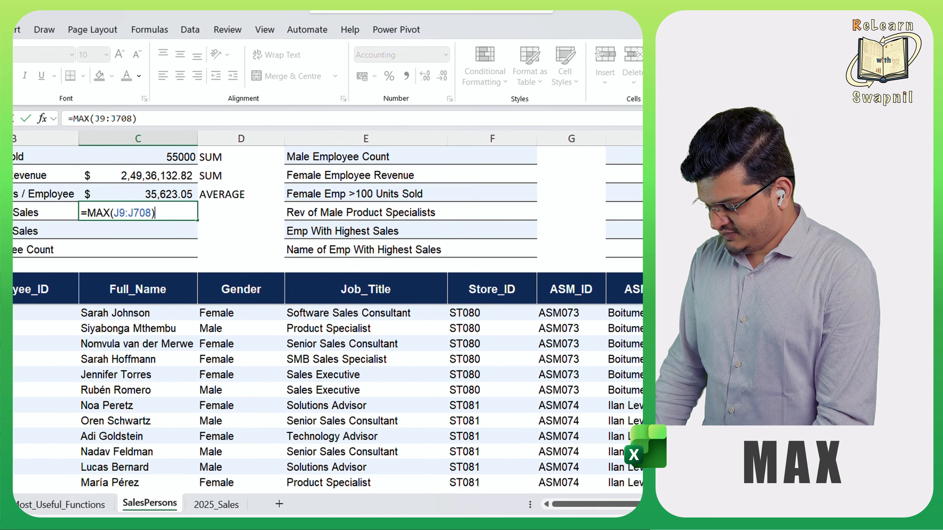
key(Return)
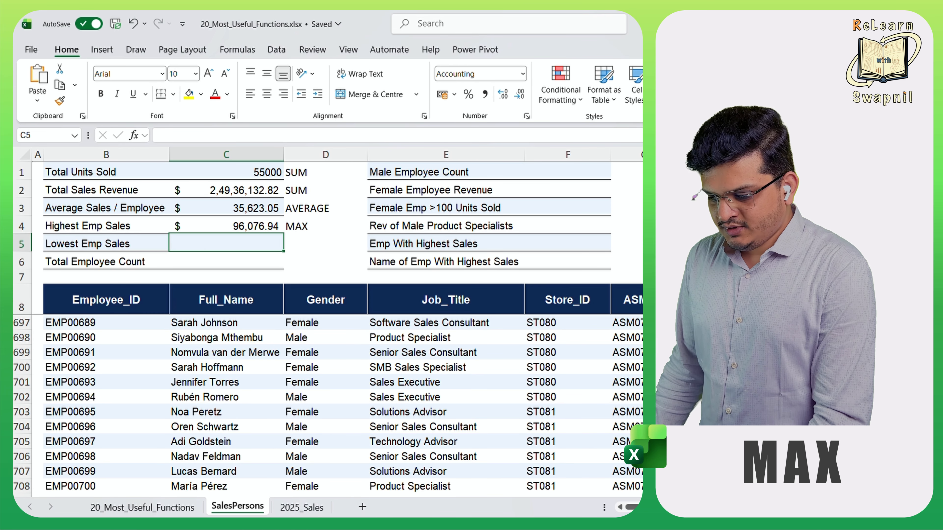
- Calculate Lowest Emp Sales in C5 with the MIN function over the Revenue values J9:J708
text(=)
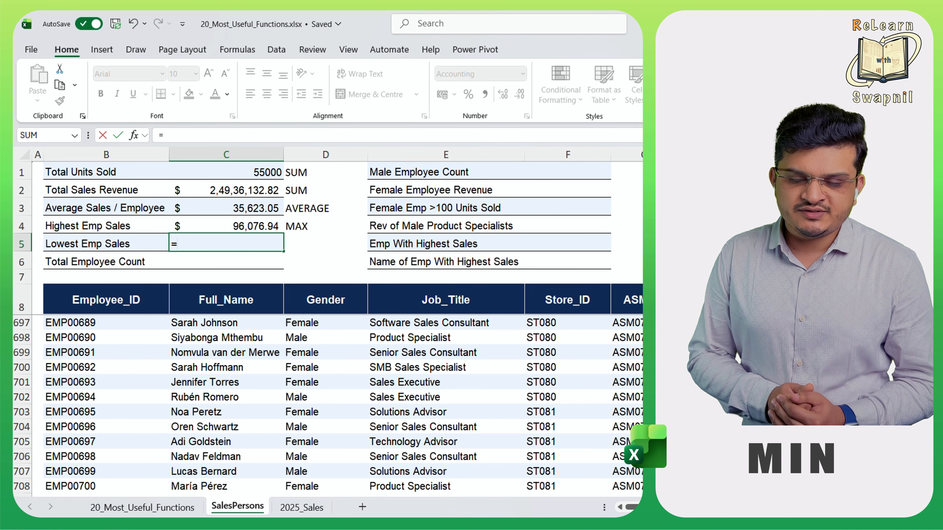
text(m)
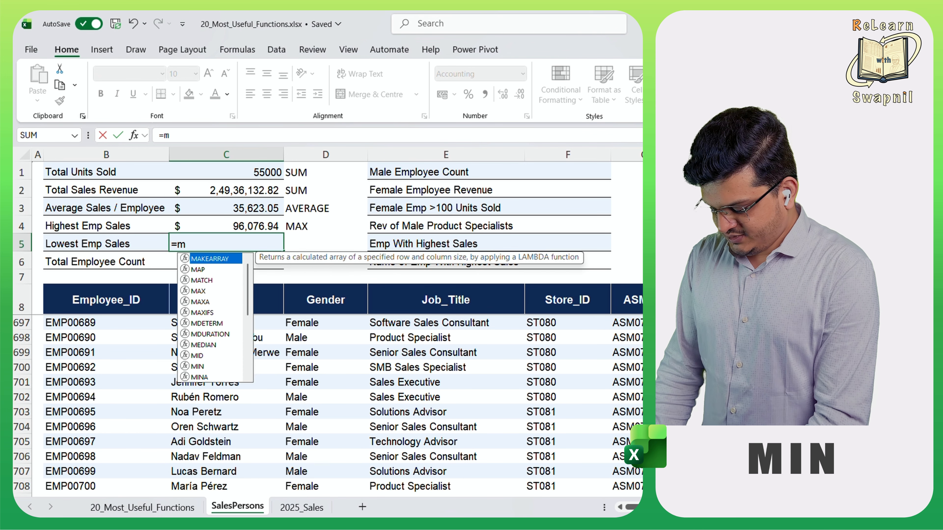
text(in)
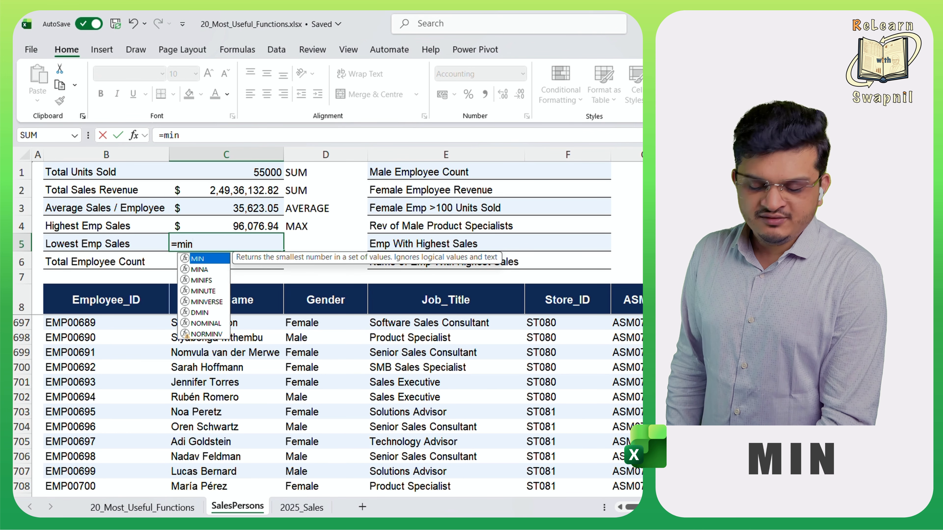
key(Tab)
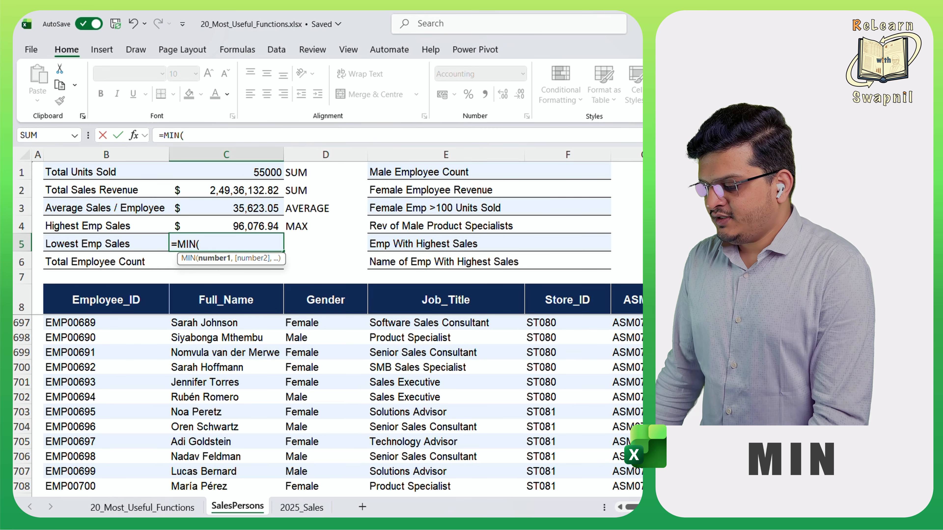
click(624, 237)
key(Down)
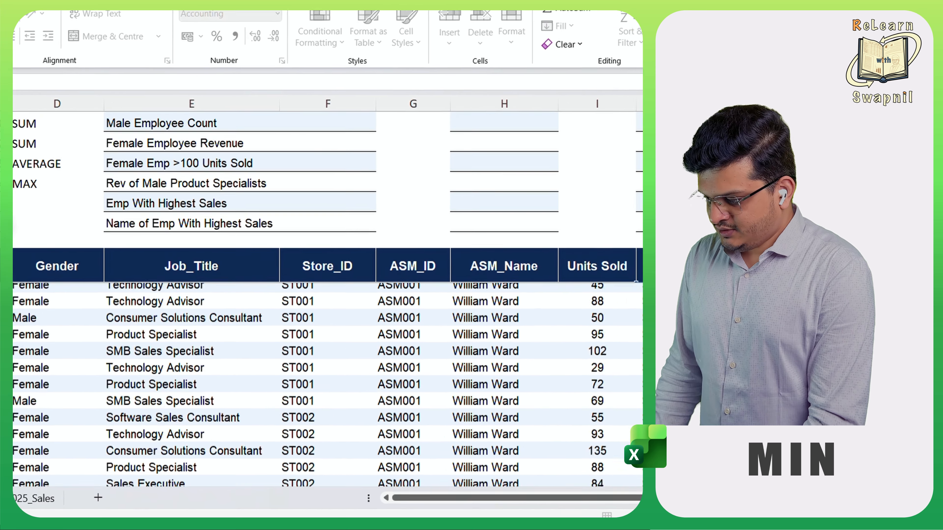
key(ctrl+shift+Down)
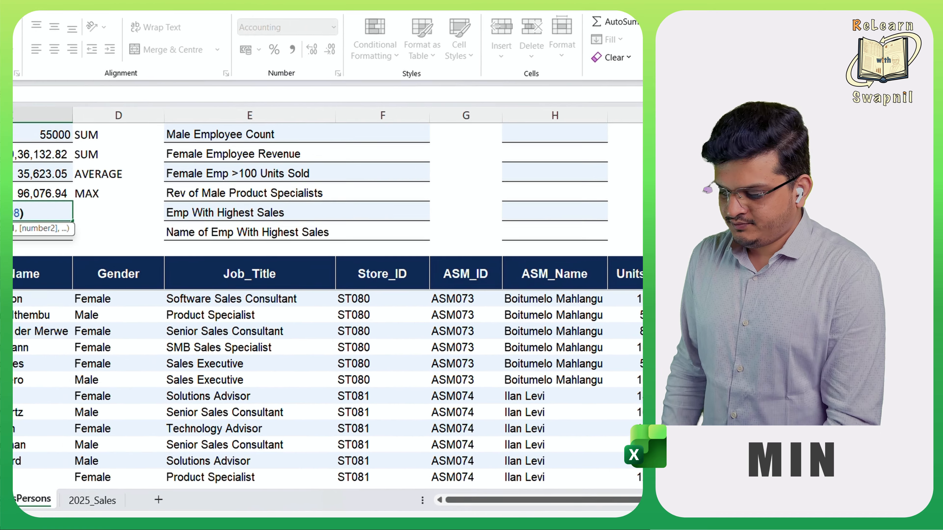
key(Return)
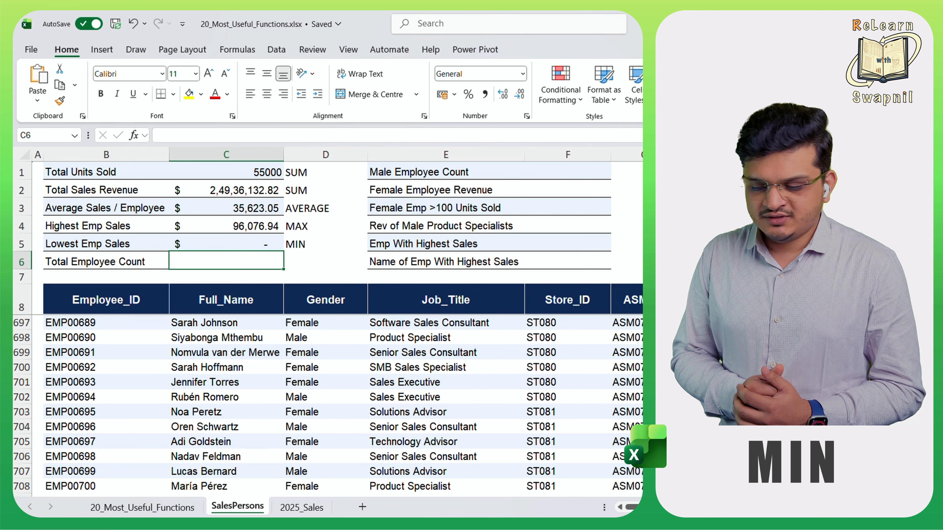
- Calculate Total Employee Count in C6 with the formula =COUNTA(C9:C708) over the Full_Name column
text(=)
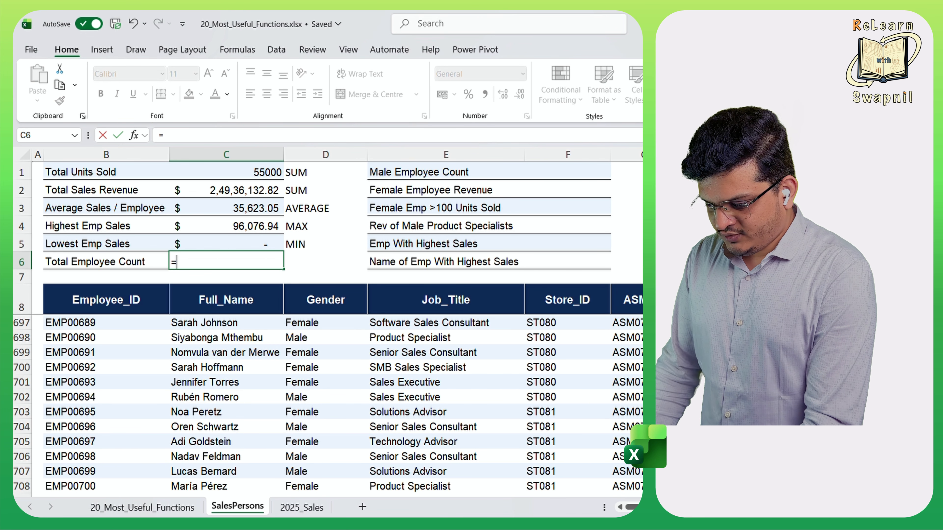
text(coumt)
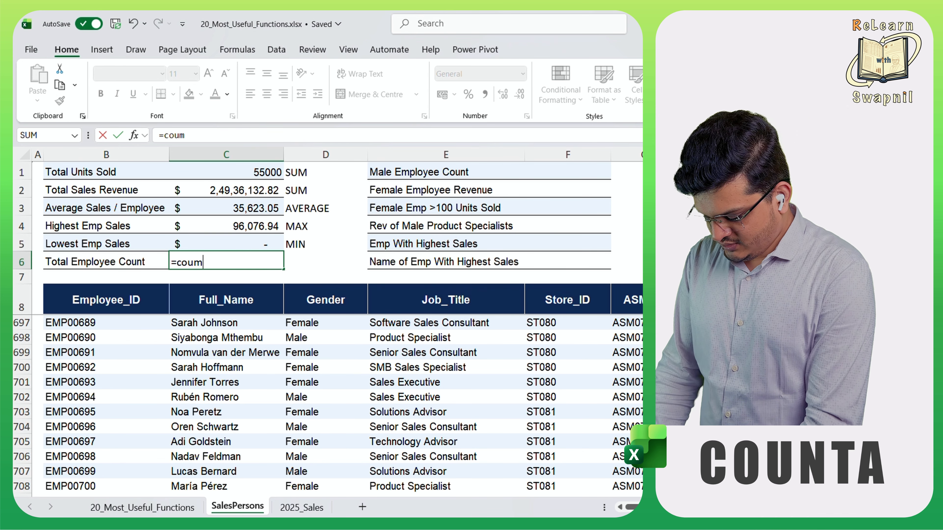
key(BackSpace)
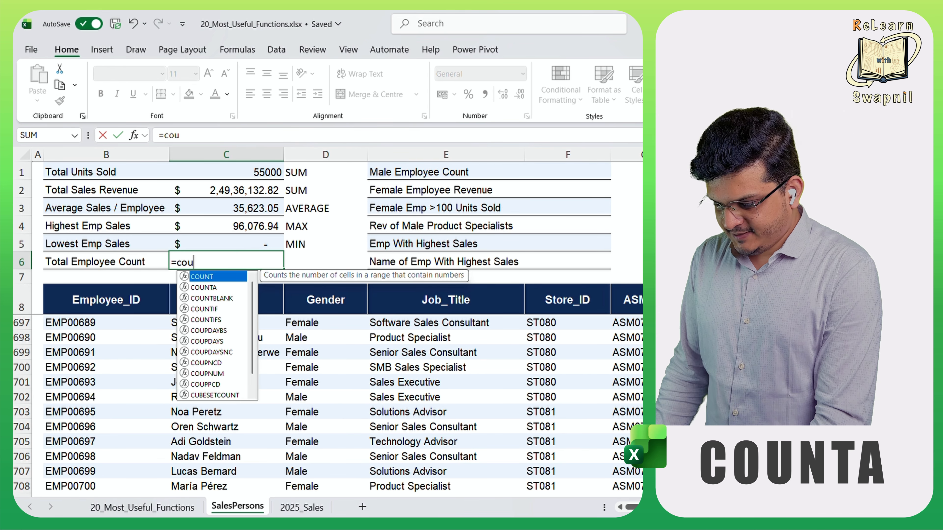
key(Down)
key(Tab)
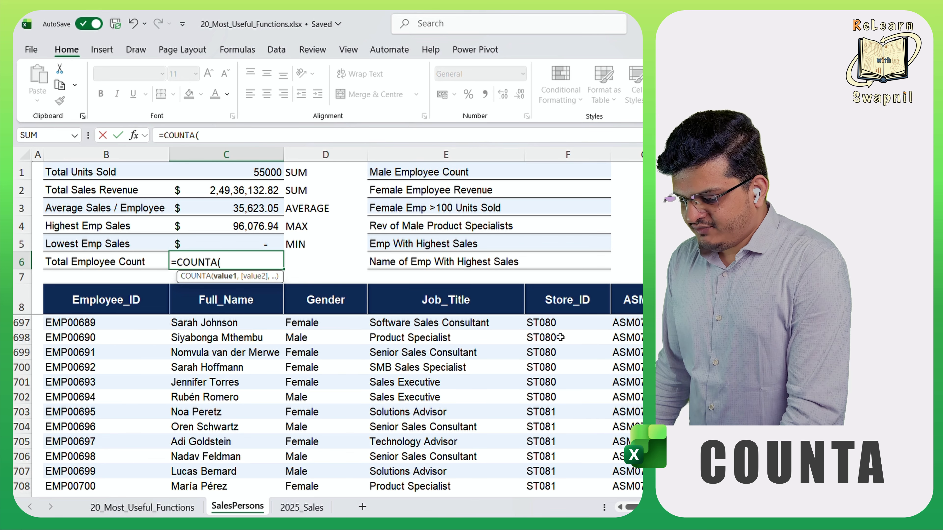
click(205, 302)
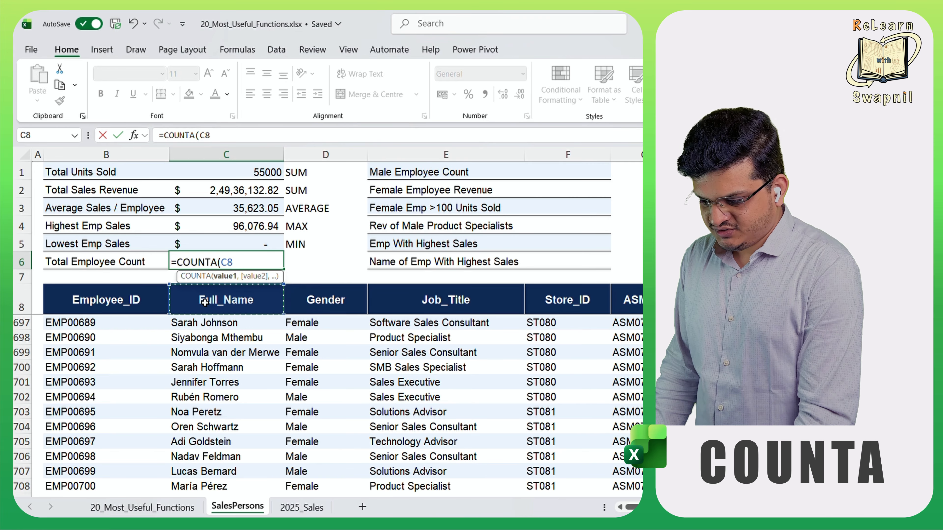
key(Down)
key(ctrl+shift+Down)
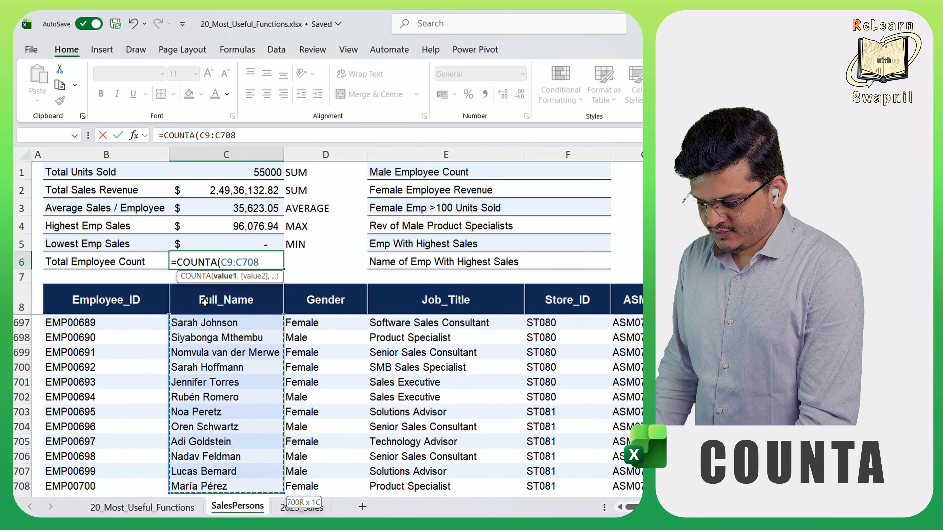
text())
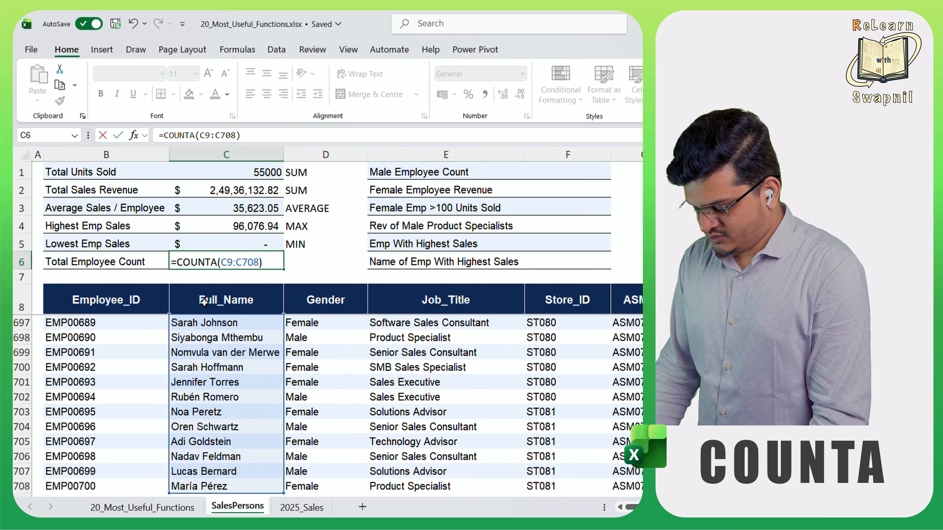
key(Return)
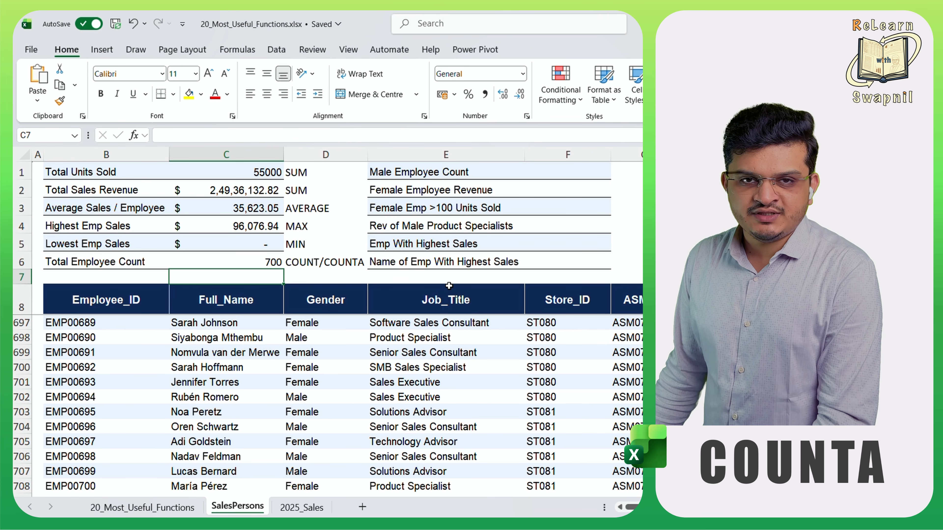
- Replace the Total Employee Count formula in C6 with =COUNT(C9:C708) over the Full_Name column
click(222, 257)
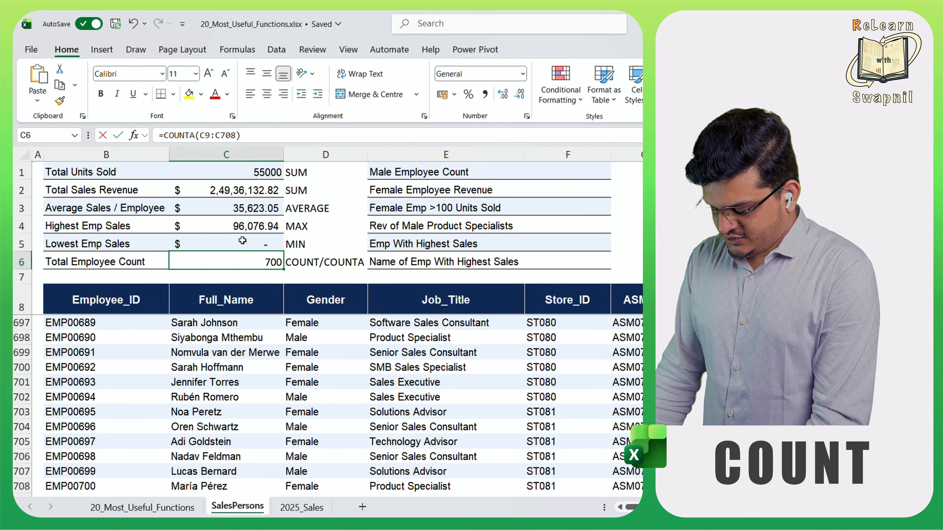
text(=coun)
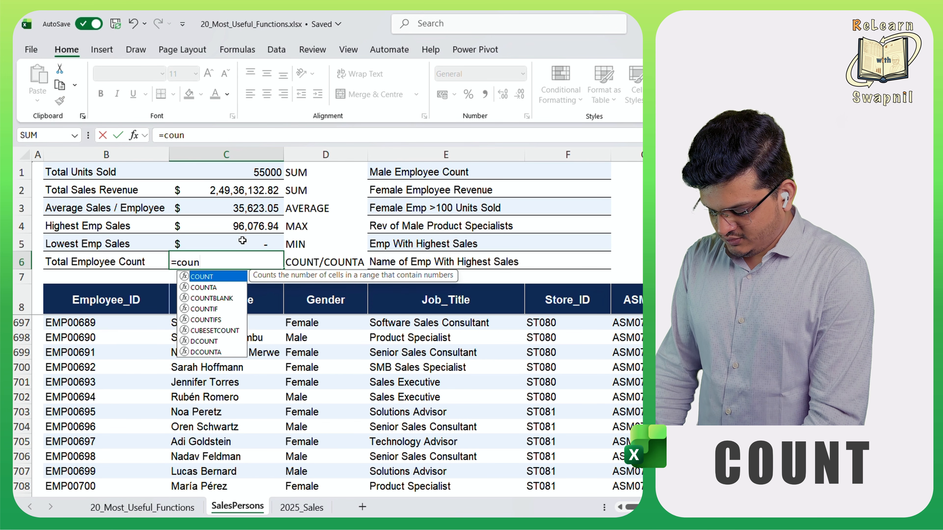
text(t()
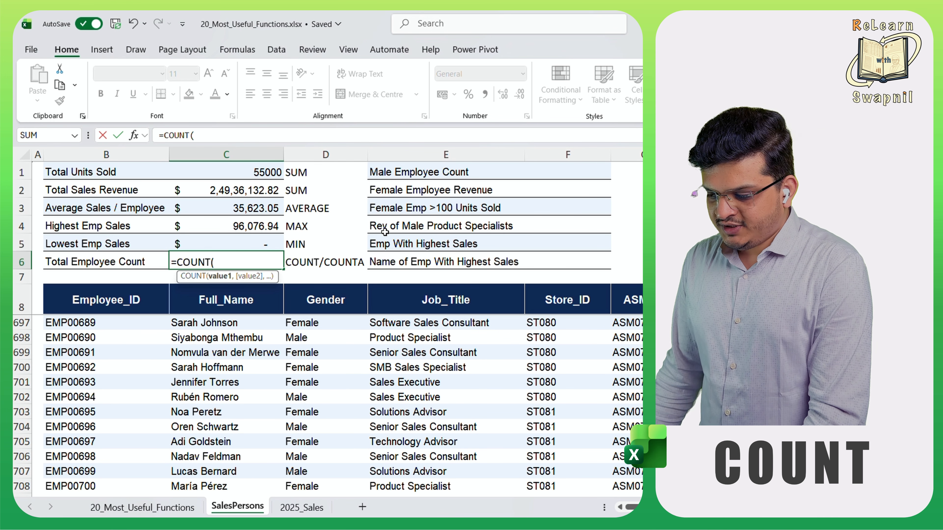
click(212, 298)
key(Down)
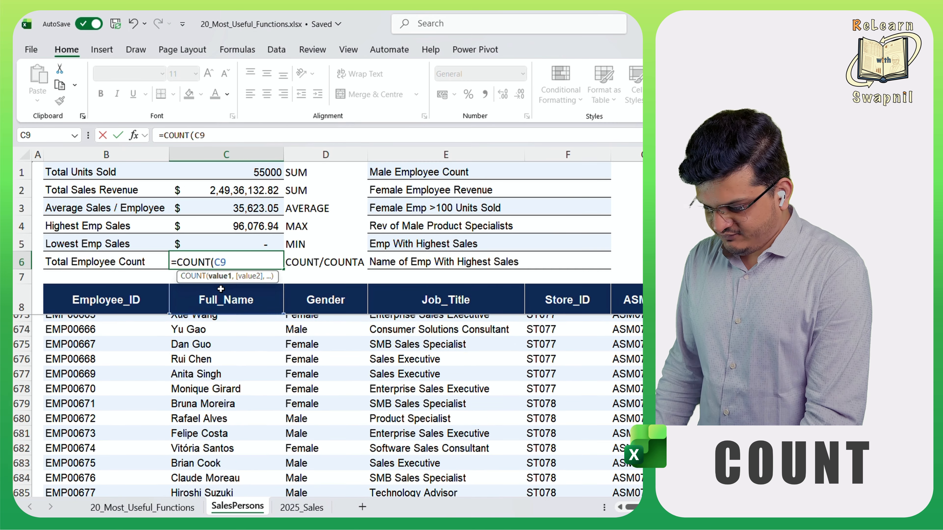
key(ctrl+shift+Down)
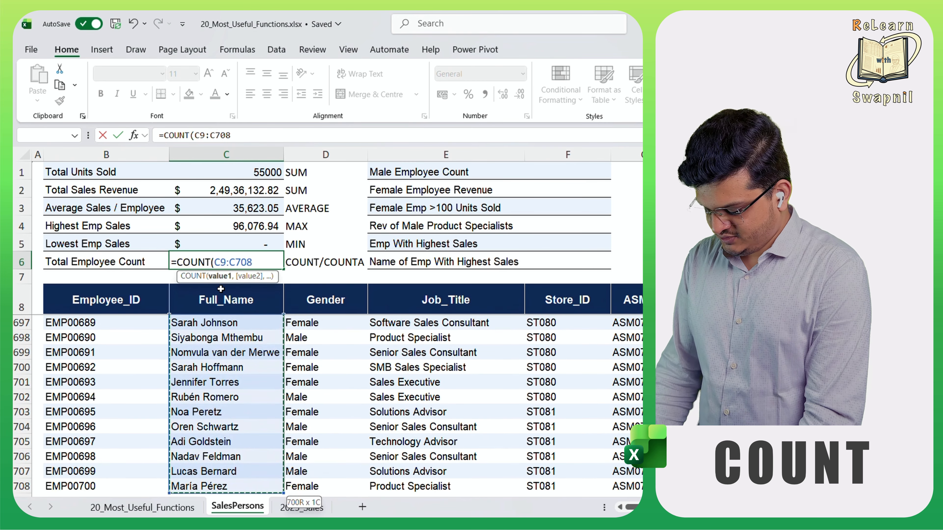
key(Return)
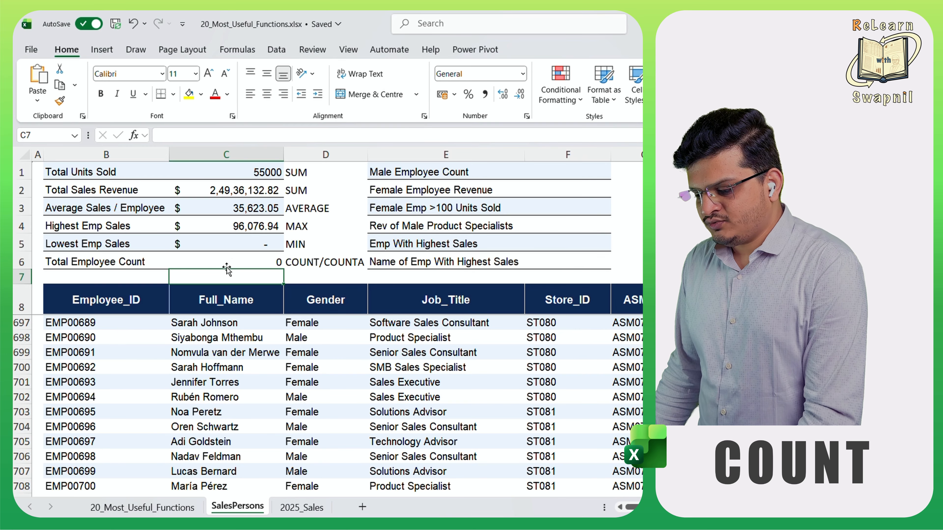
- Change the COUNT range in C6 from the Full_Name column to all values in the Units Sold column
click(232, 262)
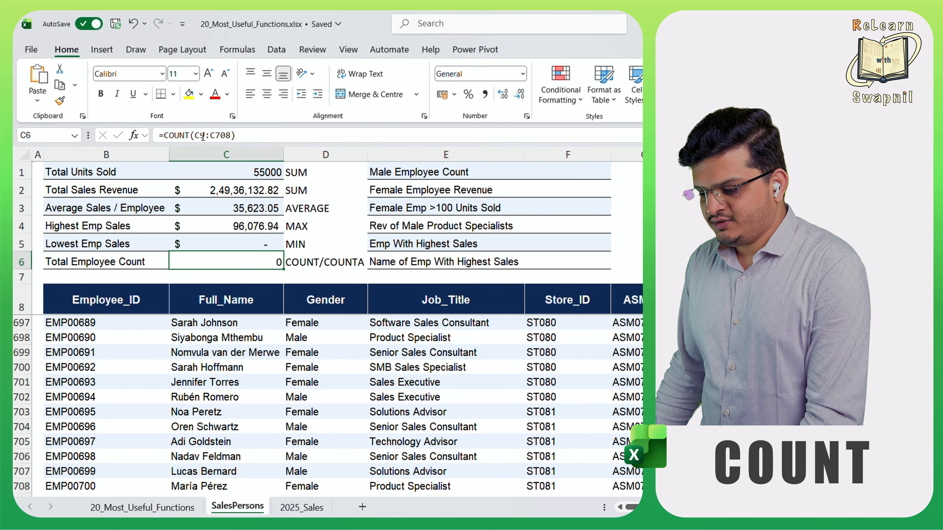
click(236, 135)
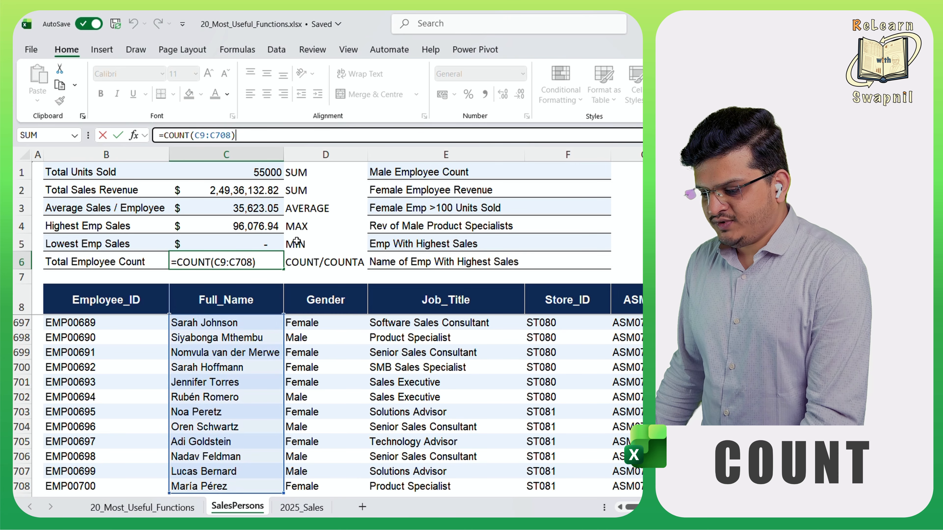
key(BackSpace)
key(BackSpace)
key(BackSpace)
key(BackSpace)
key(BackSpace)
key(BackSpace)
key(BackSpace)
key(BackSpace)
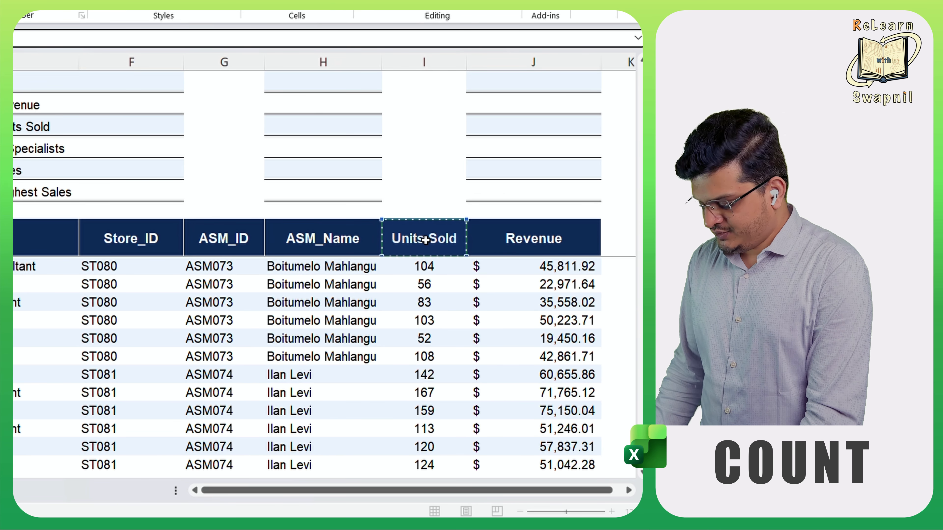
key(ctrl+shift+Down)
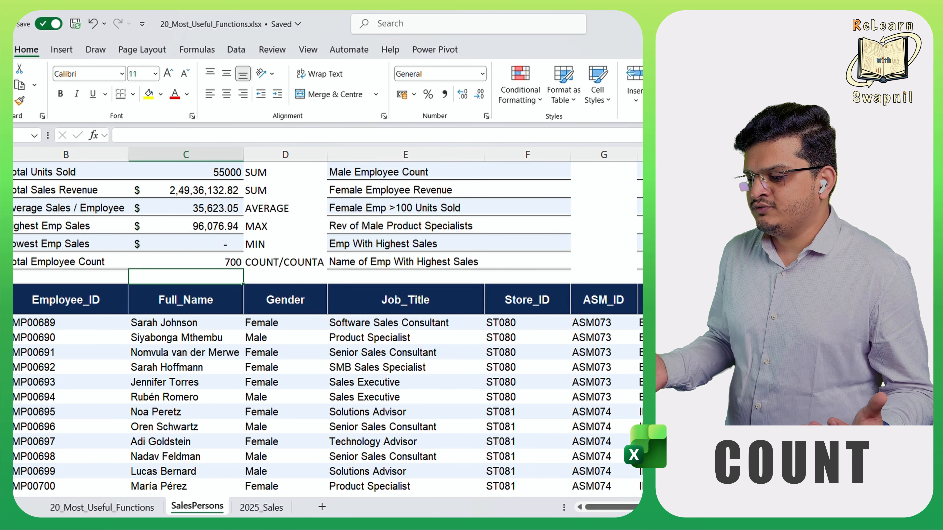
- Check off SUM, AVERAGE, MIN, MAX, COUNT and COUNTA in the function checklist on the 20_Most_Useful_Functions sheet
key(ctrl+Page_Up)
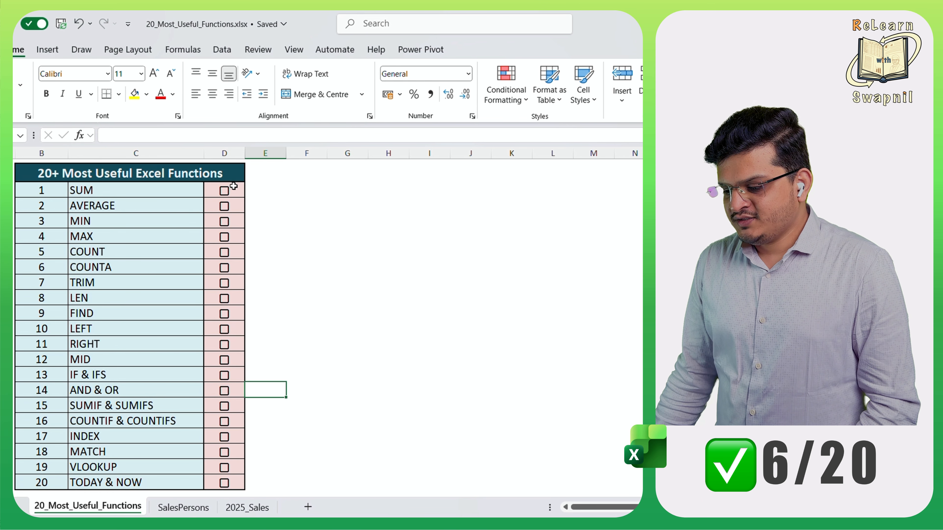
click(229, 192)
click(221, 208)
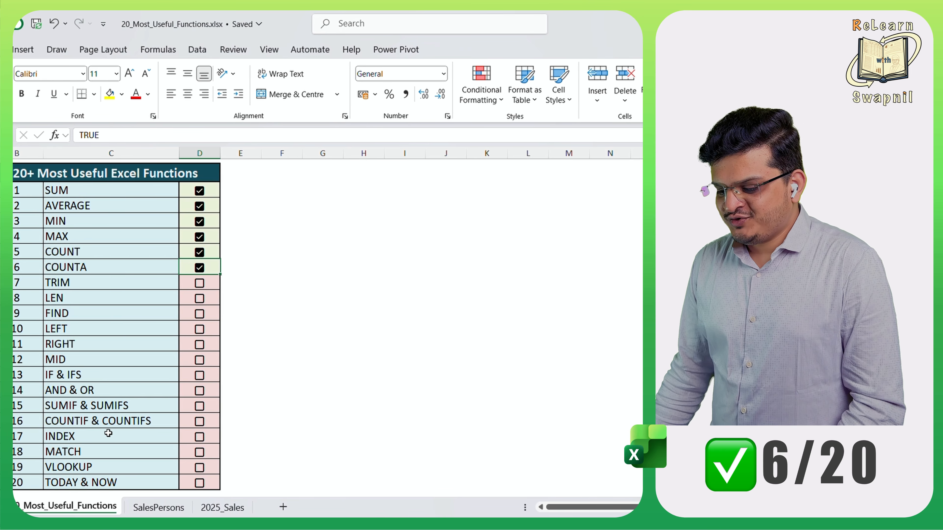
- On the SalesPersons sheet, calculate Male Employee Count in F1 with =COUNTIF(D9:D708,"Male") over the Gender column
click(143, 507)
scroll(487, 218, up, 4)
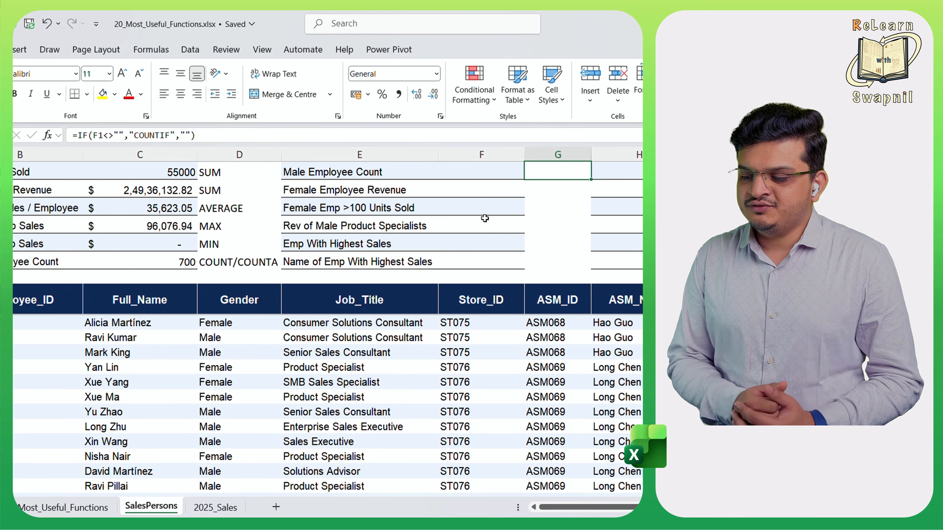
scroll(483, 216, down, 8)
click(367, 208)
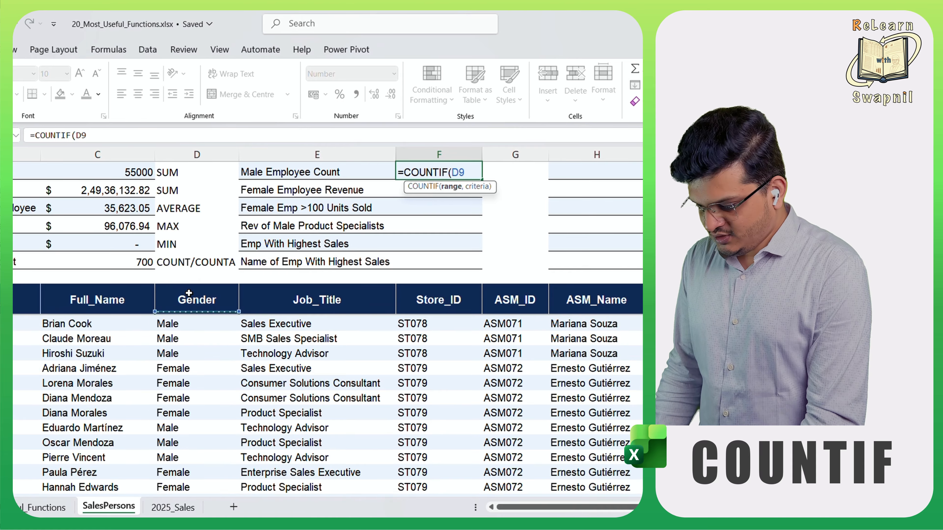
key(ctrl+shift+Down)
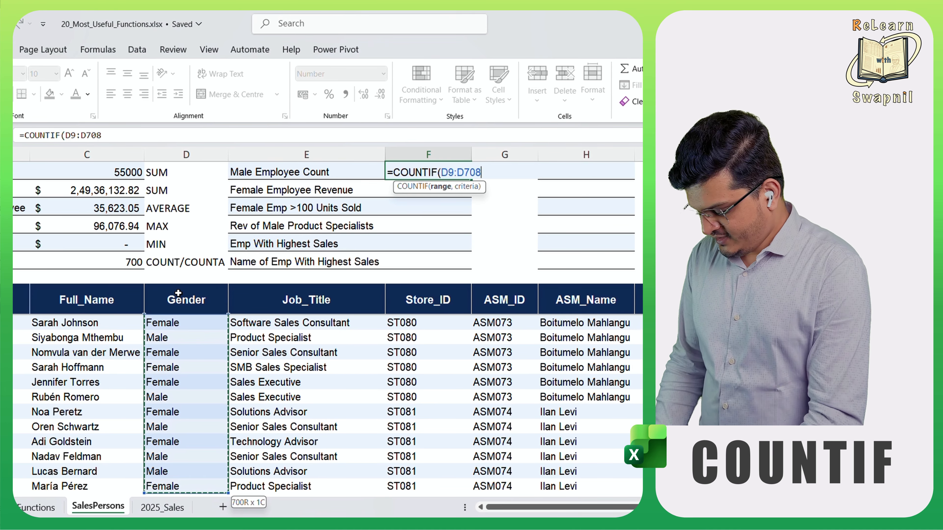
text(, )
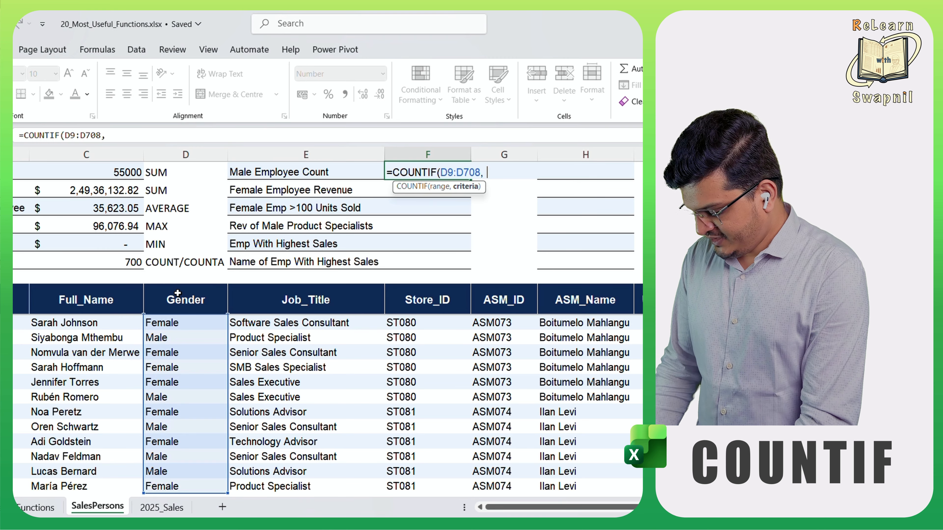
text("Male)
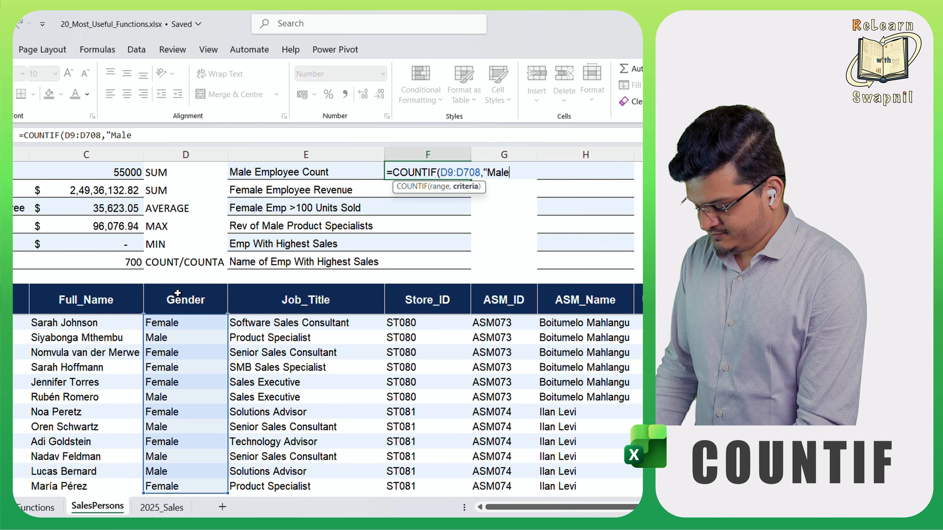
text("))
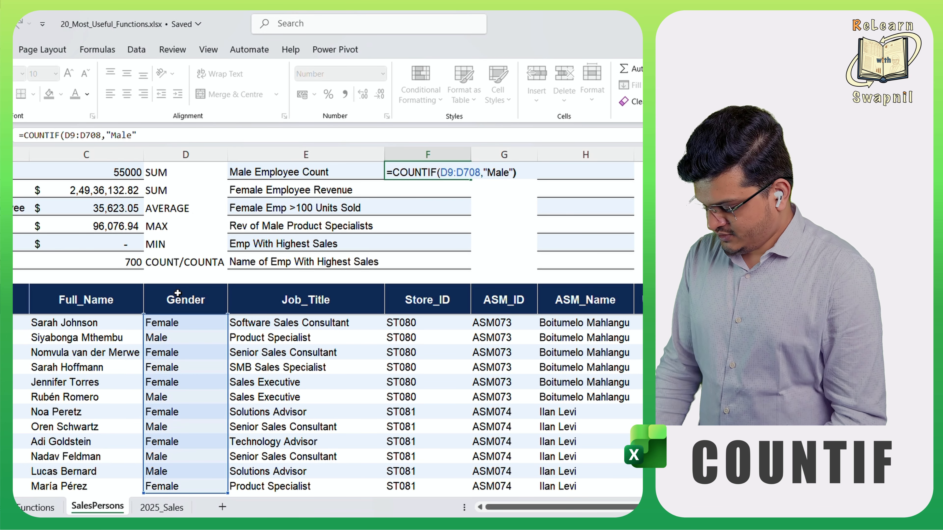
key(Return)
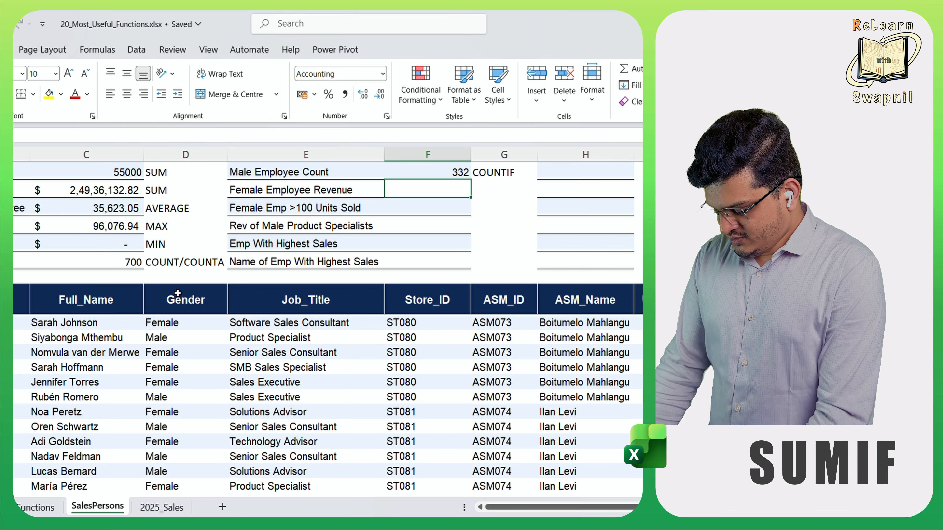
- In F2 for Female Employee Revenue, begin a SUMIF formula with Gender range D9:D708 and criterion "Female"
text(=s)
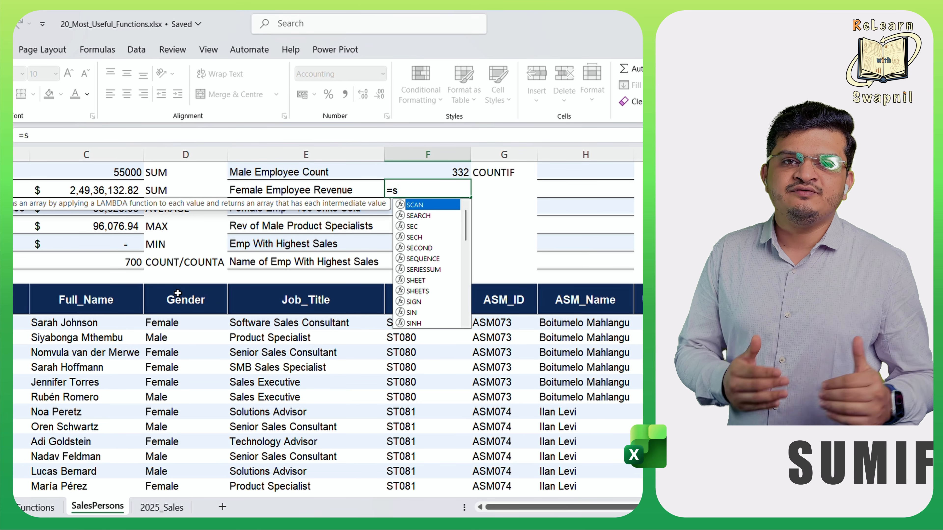
text(u)
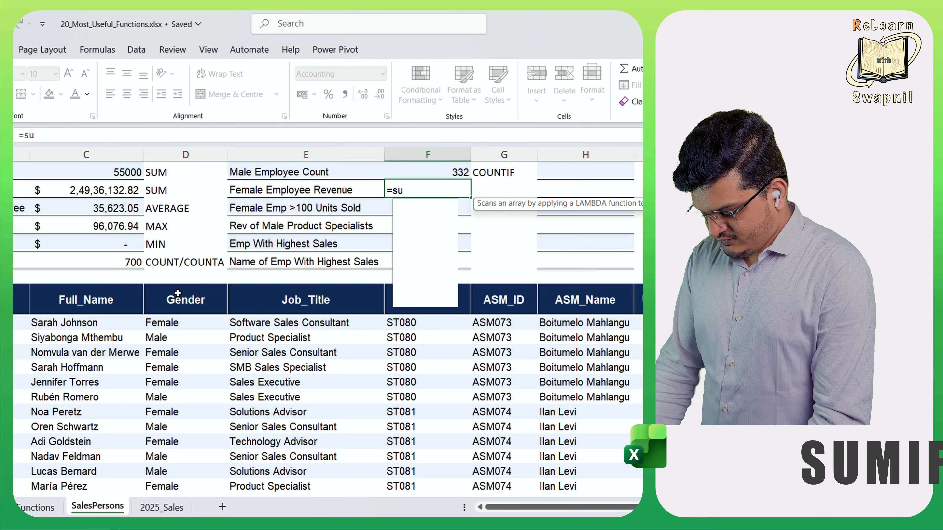
text(mi)
key(Tab)
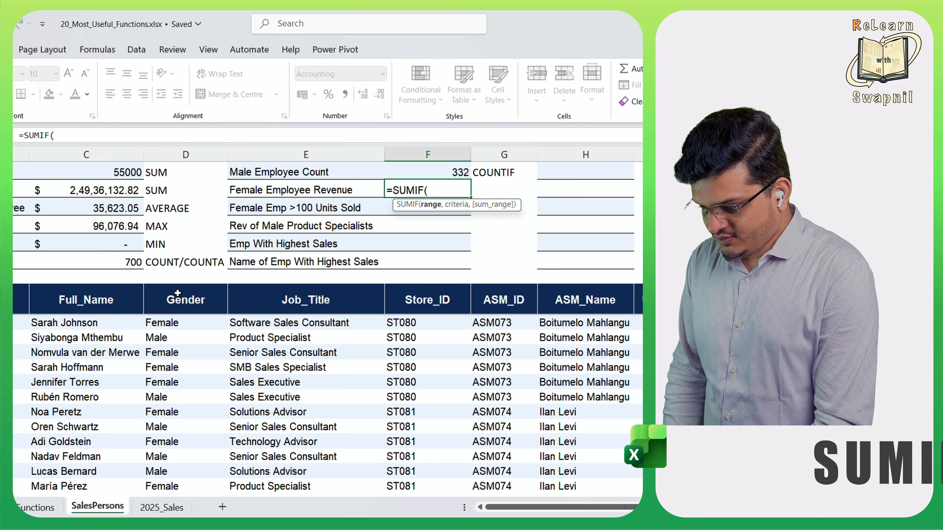
click(178, 293)
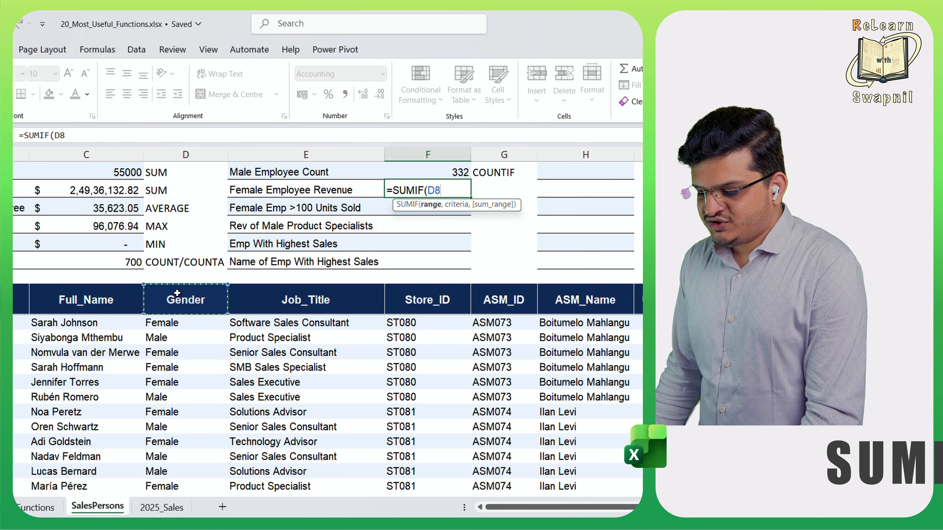
key(ctrl+shift+Down)
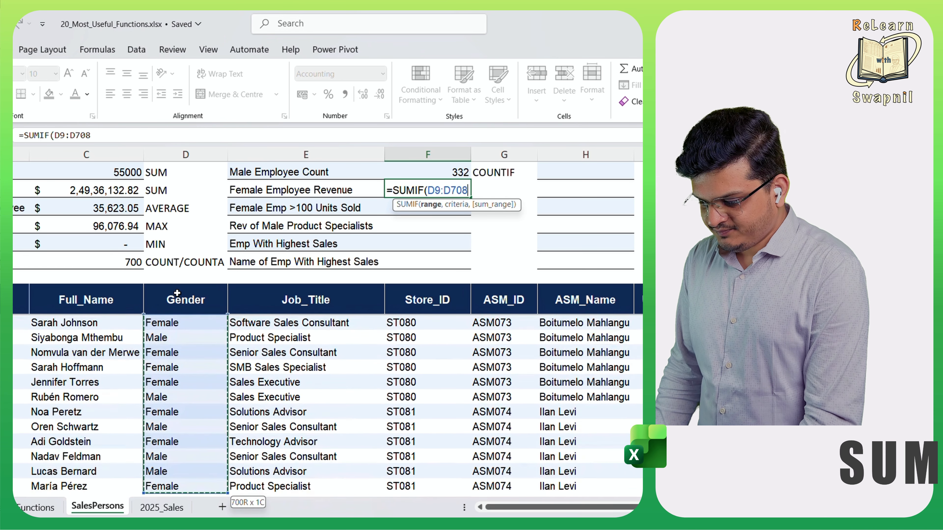
text(,)
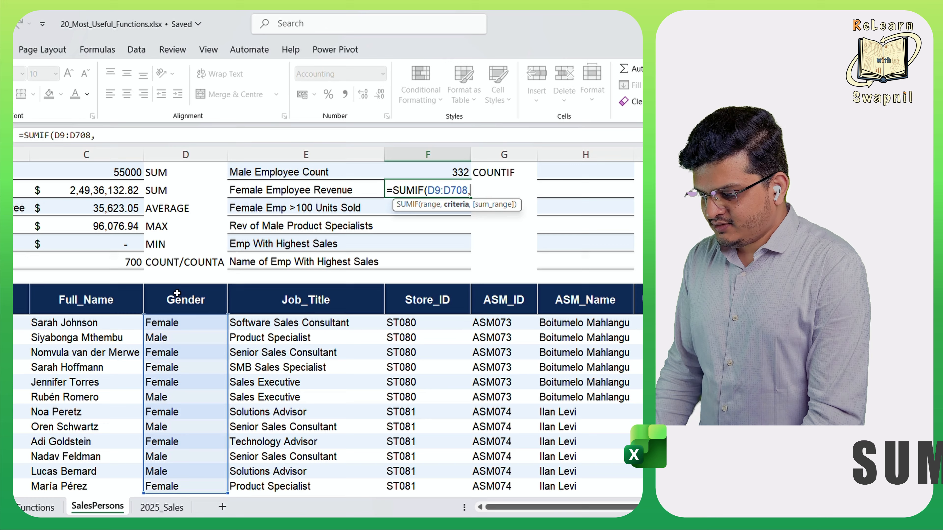
text("Feam)
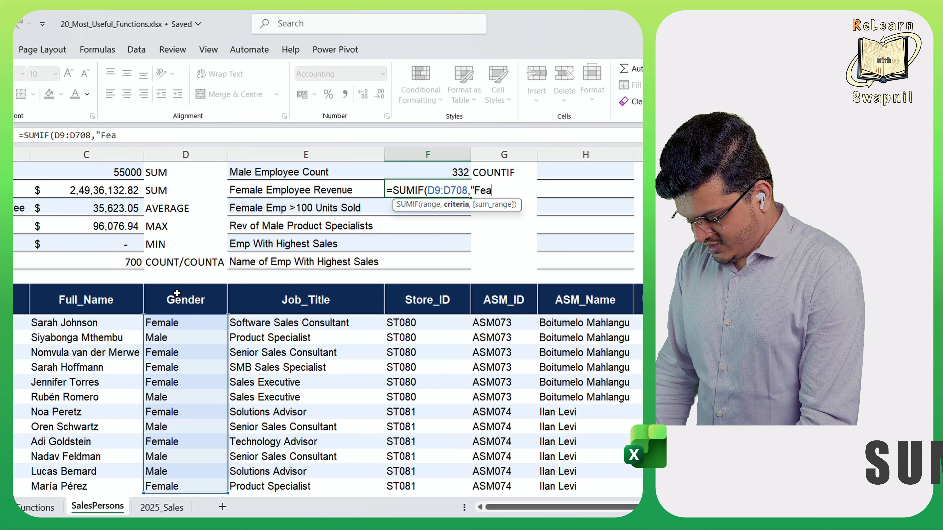
key(BackSpace)
key(BackSpace)
text(male)
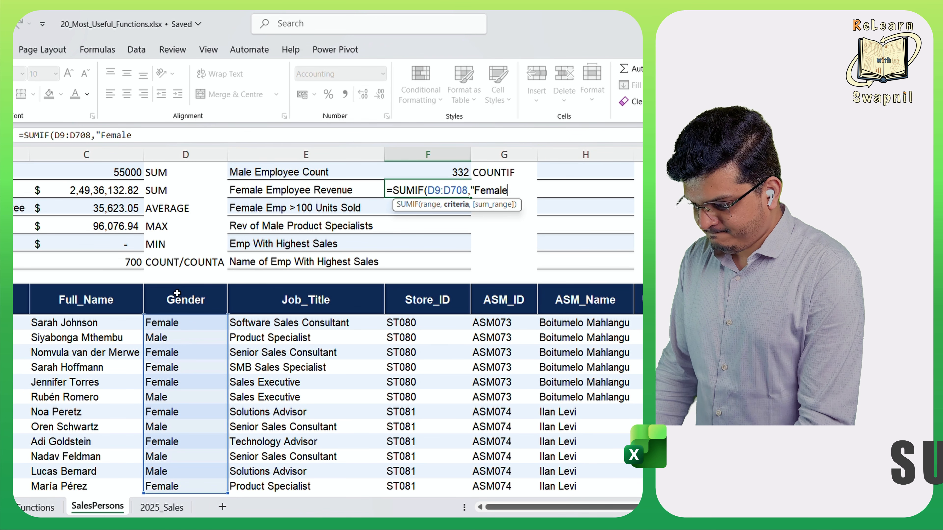
text(",)
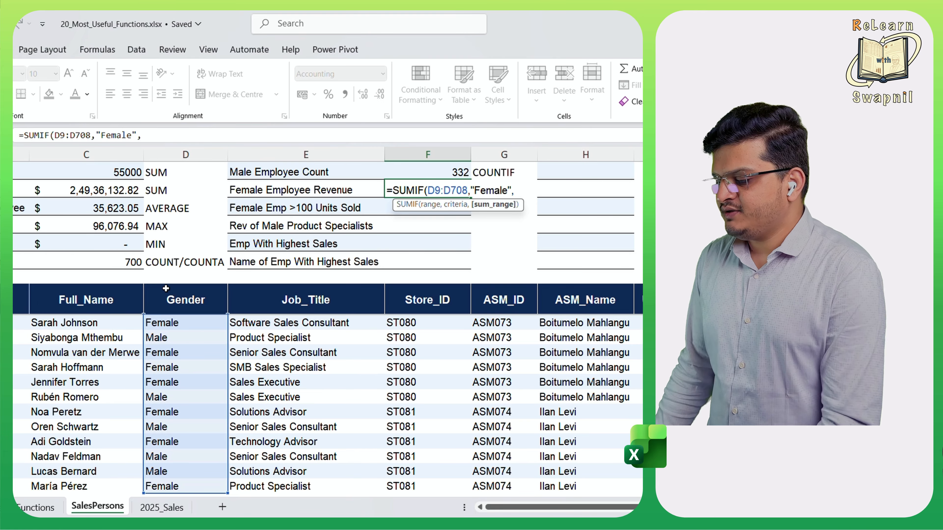
- Complete the SUMIF formula in F2 with the Revenue values J9:J708 as the sum range
click(631, 271)
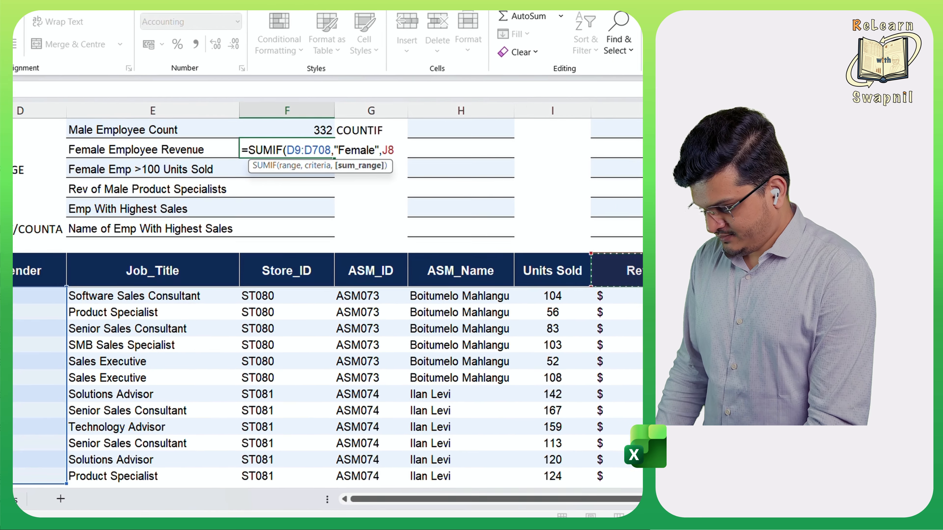
key(Down)
key(ctrl+shift+Down)
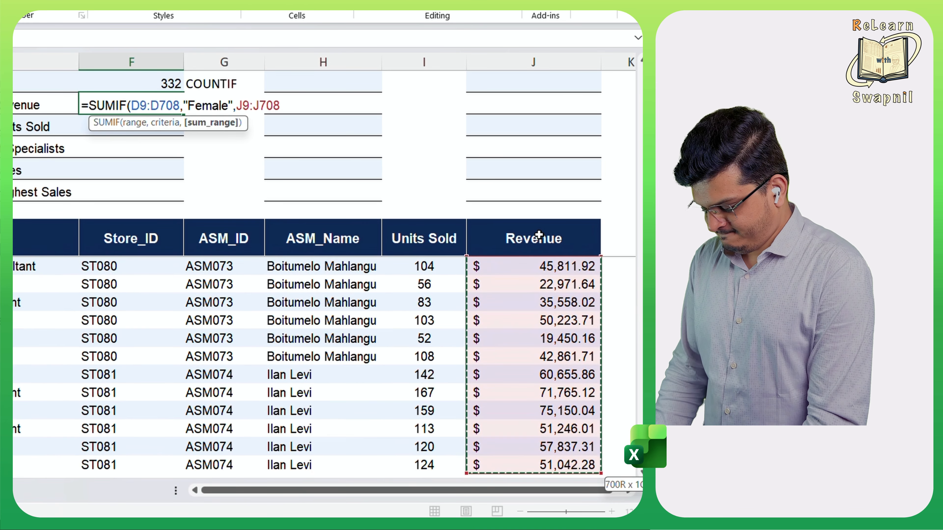
text())
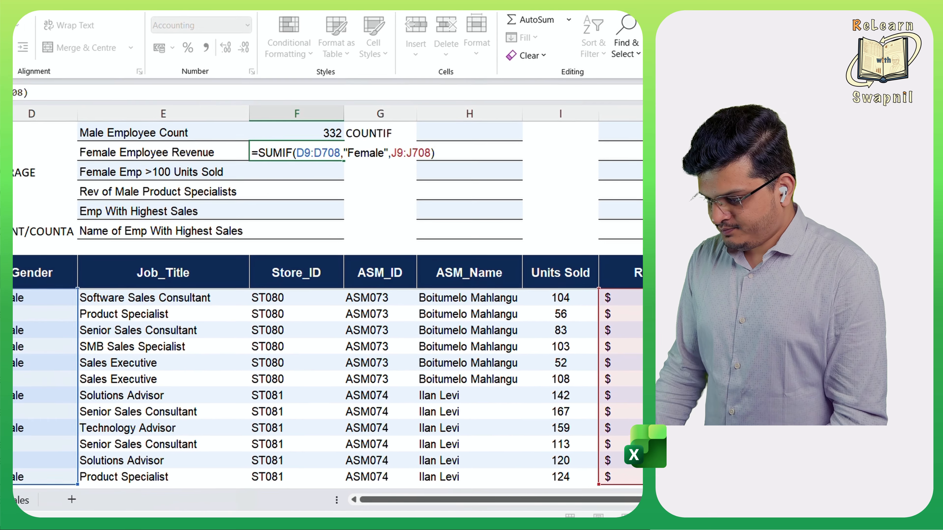
key(Return)
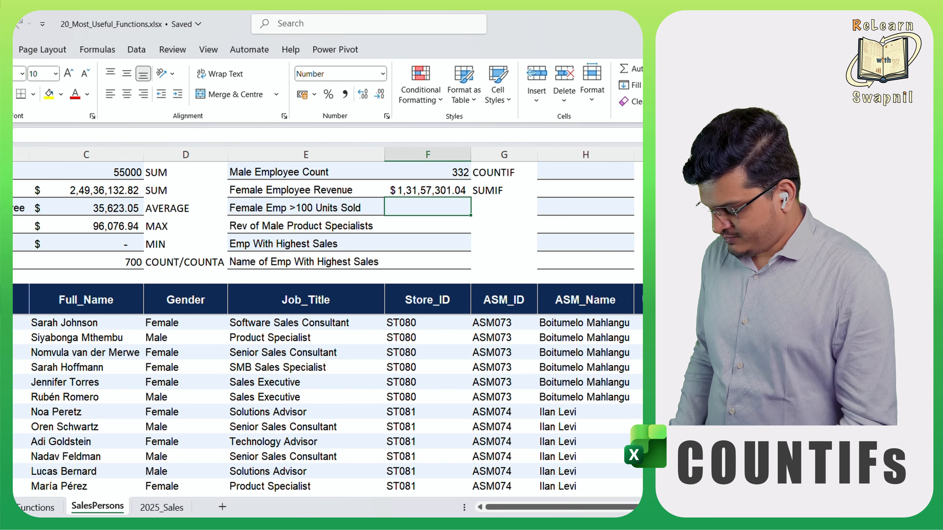
- In F3 for Female Emp >100 Units Sold, begin a COUNTIFS formula with Gender range D9:D708 and criterion "Female"
text(=count)
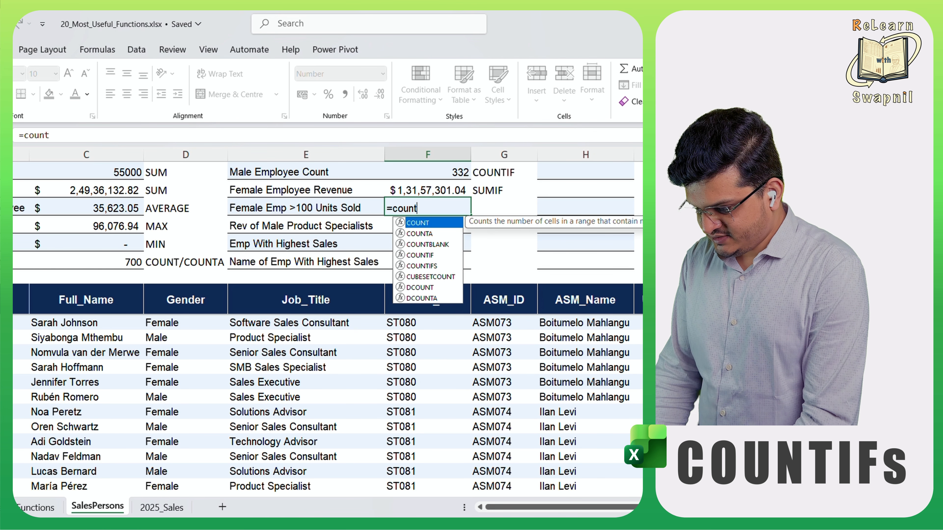
text(id)
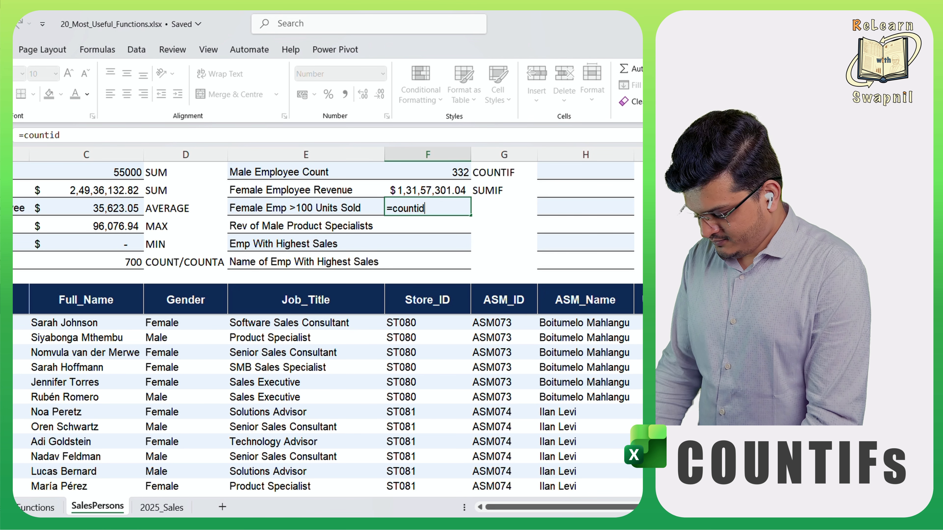
key(BackSpace)
key(Down)
key(Tab)
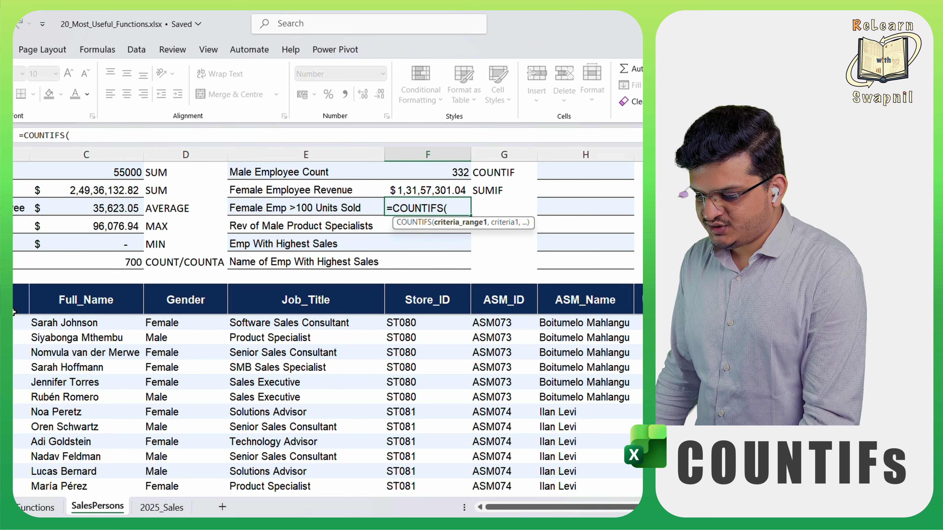
click(196, 297)
click(196, 297)
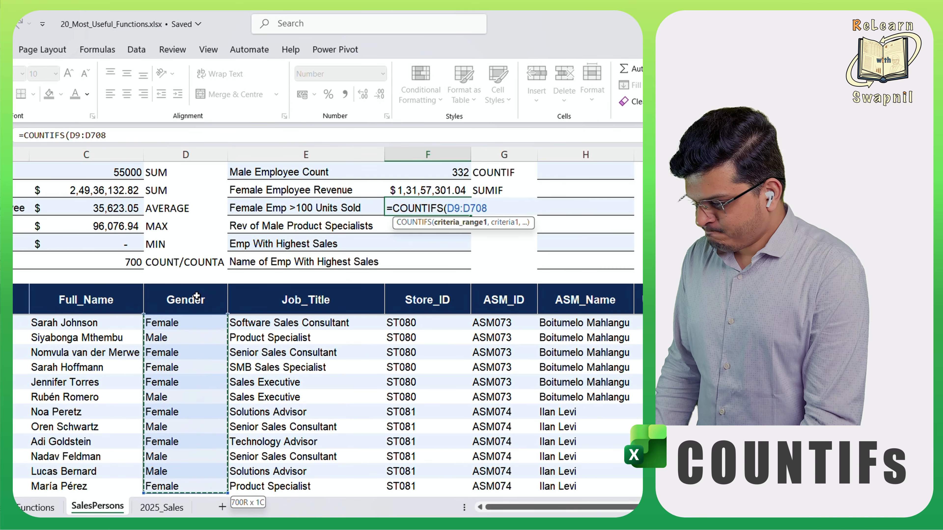
text(,"Female)
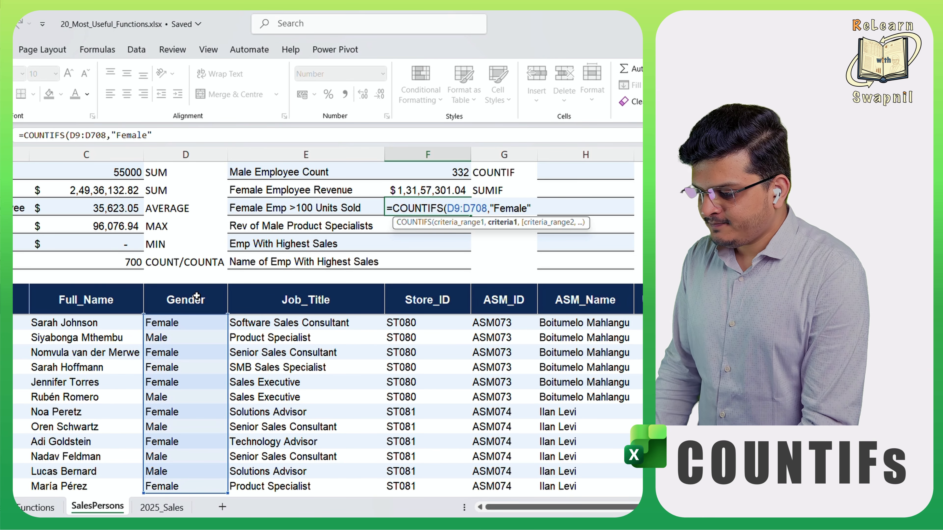
text(",)
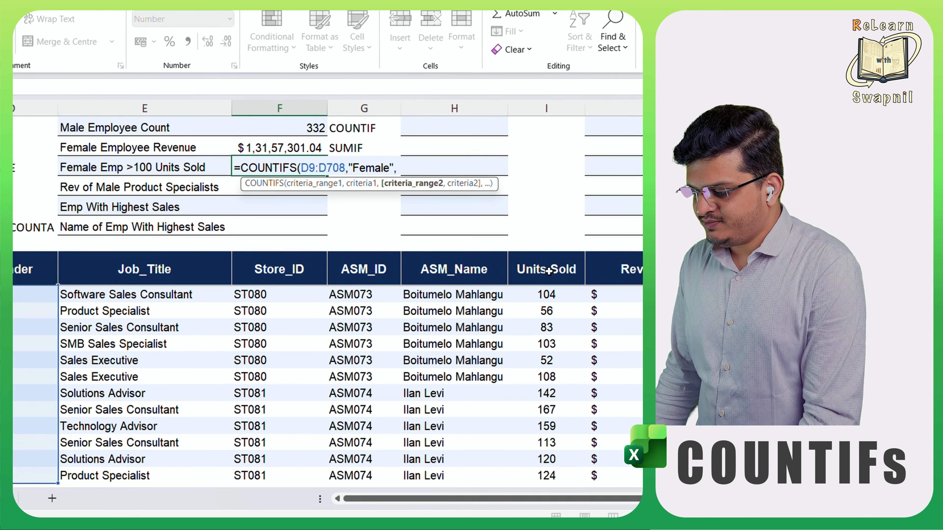
- Complete the COUNTIFS formula in F3 with Units Sold range I9:I708 and the criterion ">"&"100"
click(549, 271)
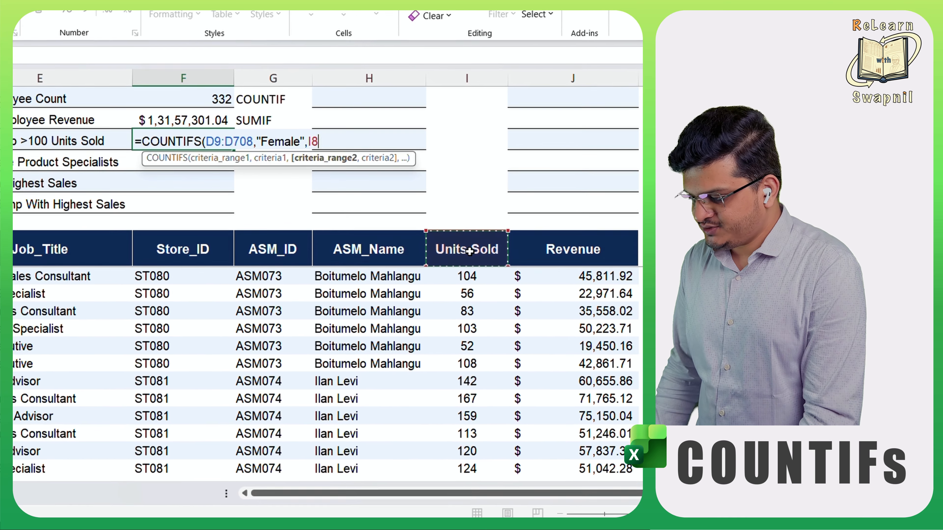
key(Down)
key(ctrl+shift+Down)
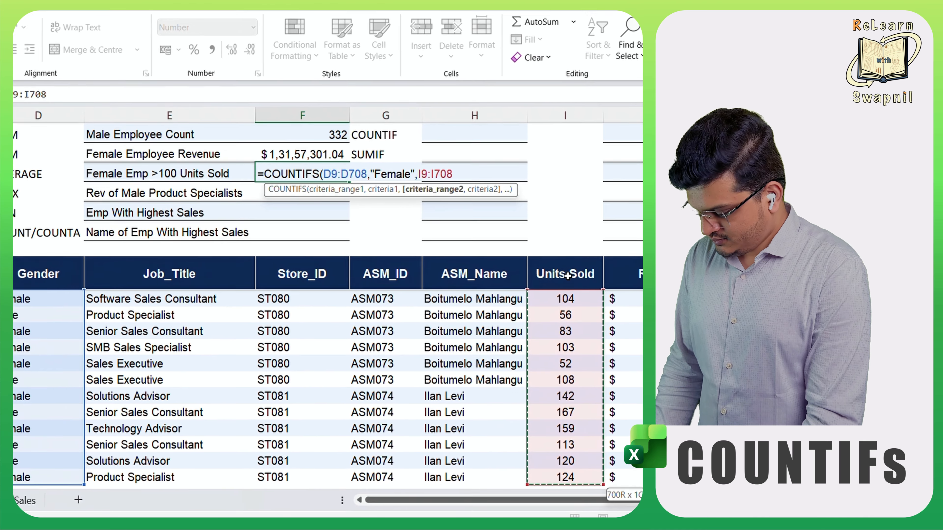
text(,)
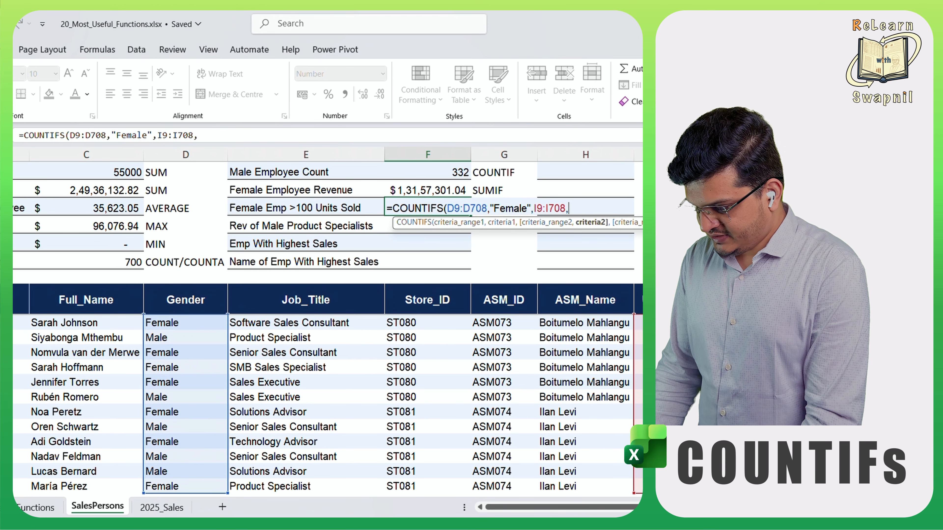
text(">"&)
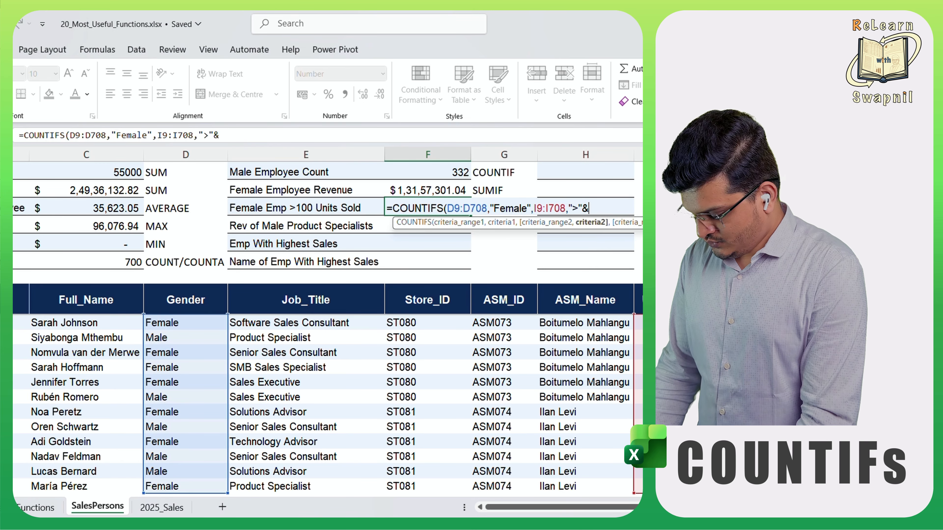
text("100)
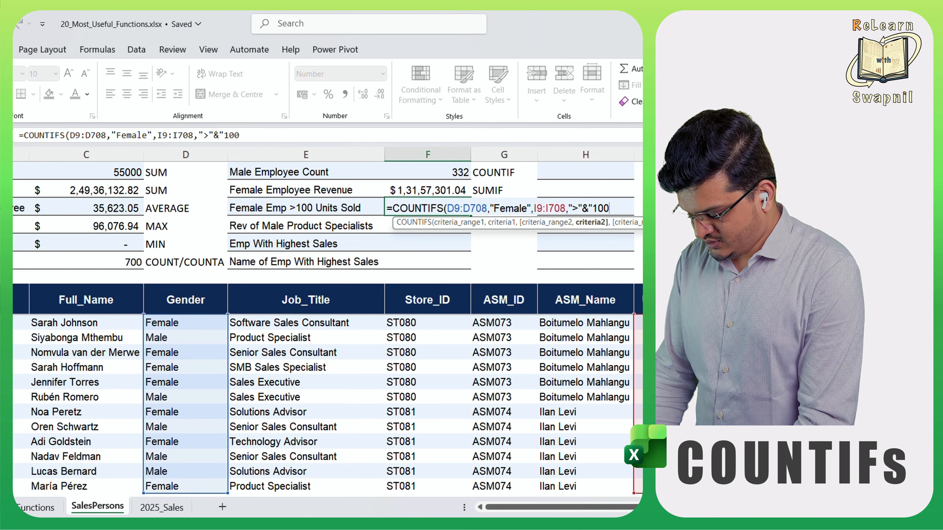
text(")
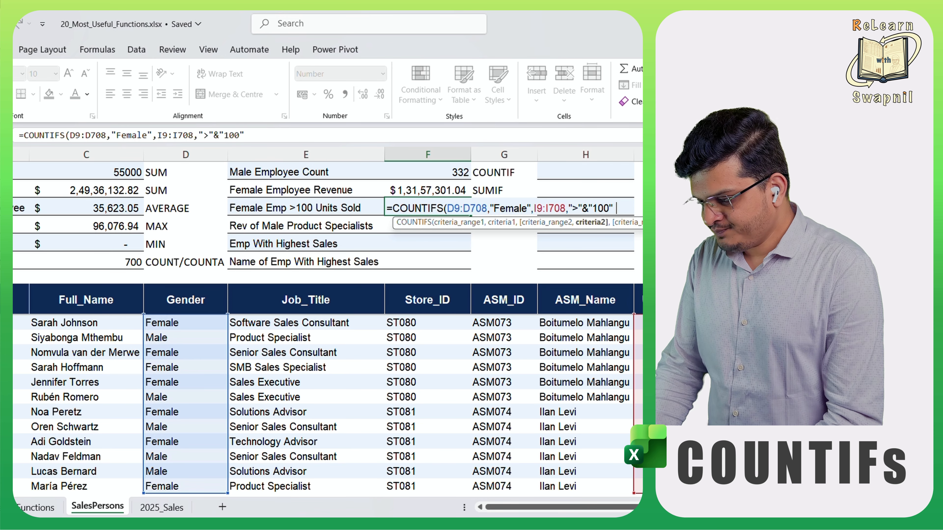
text())
key(Return)
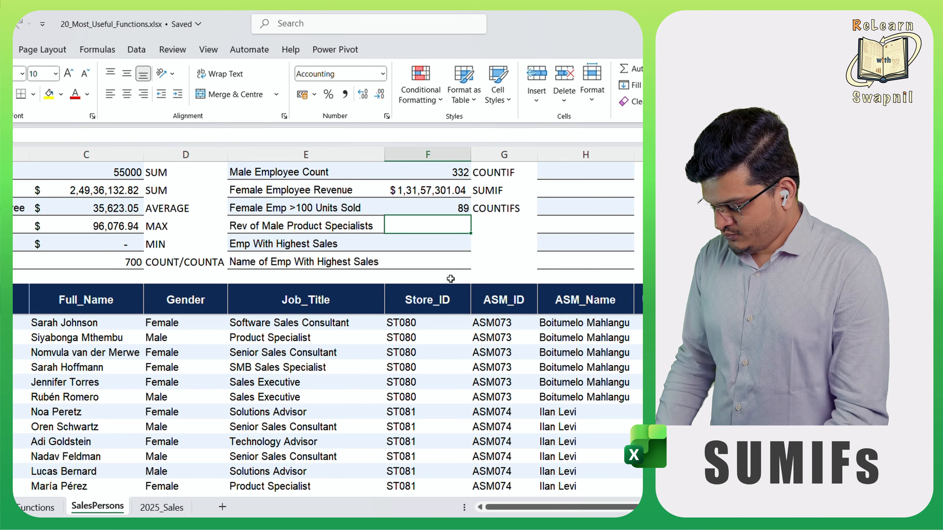
- In F4 for Rev of Male Product Specialists, begin a SUMIFS formula with Revenue values J9:J708 as the sum range
text(=sum)
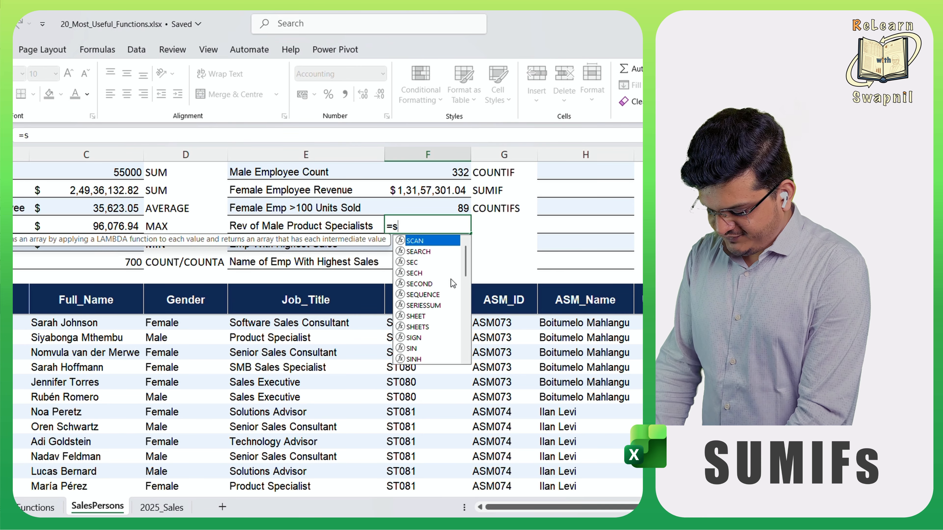
text(if)
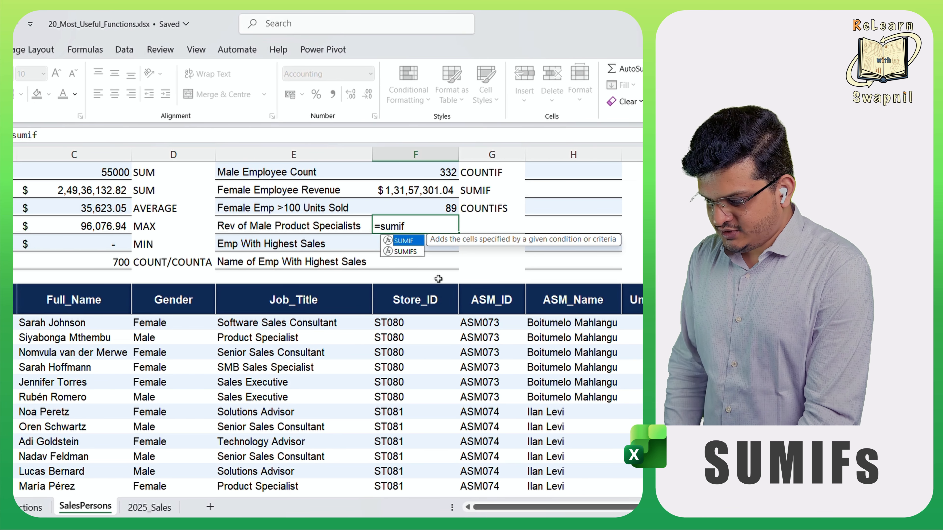
key(Down)
key(Tab)
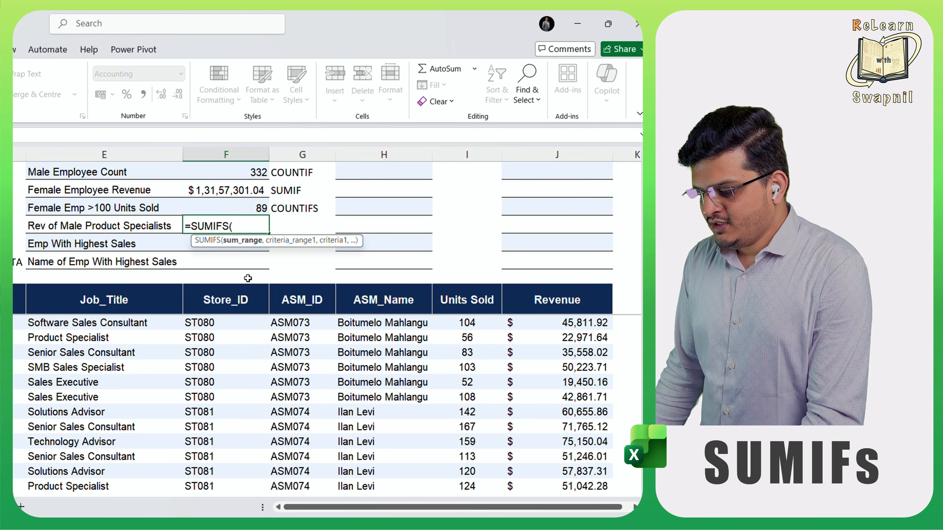
click(593, 297)
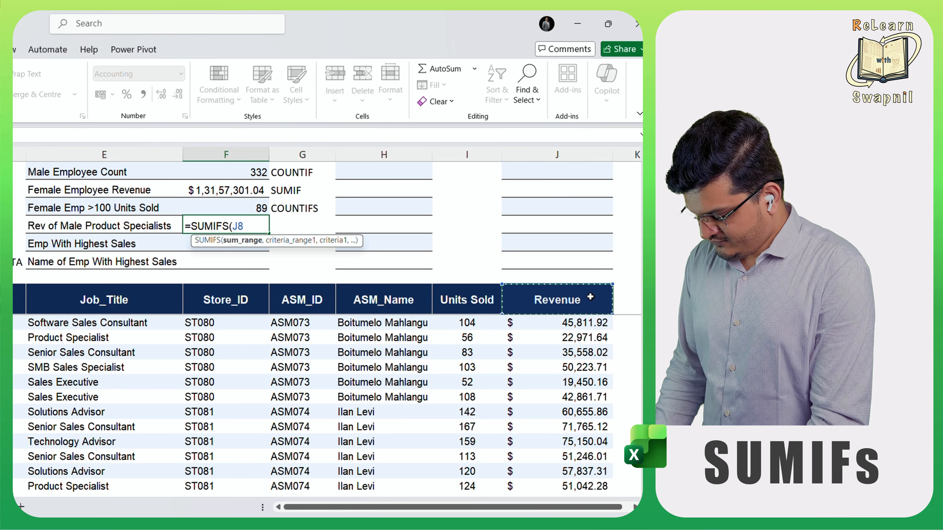
key(Down)
key(ctrl+shift+Down)
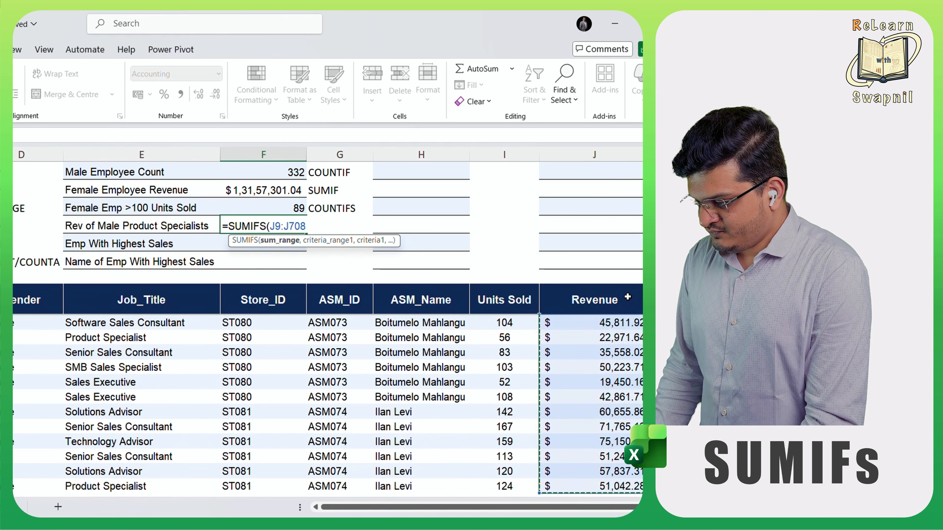
text(,)
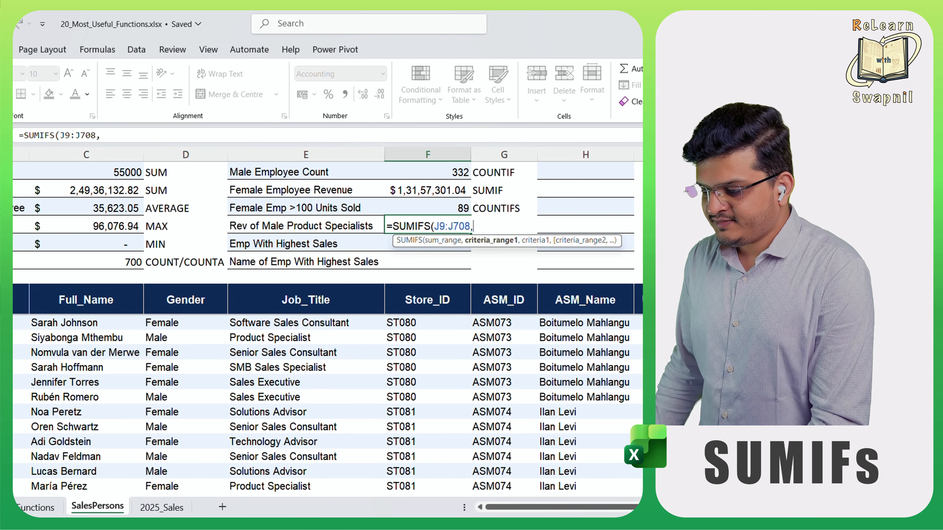
- Add the Gender range D9:D708 with the criterion "Male" to the SUMIFS formula in F4
click(178, 300)
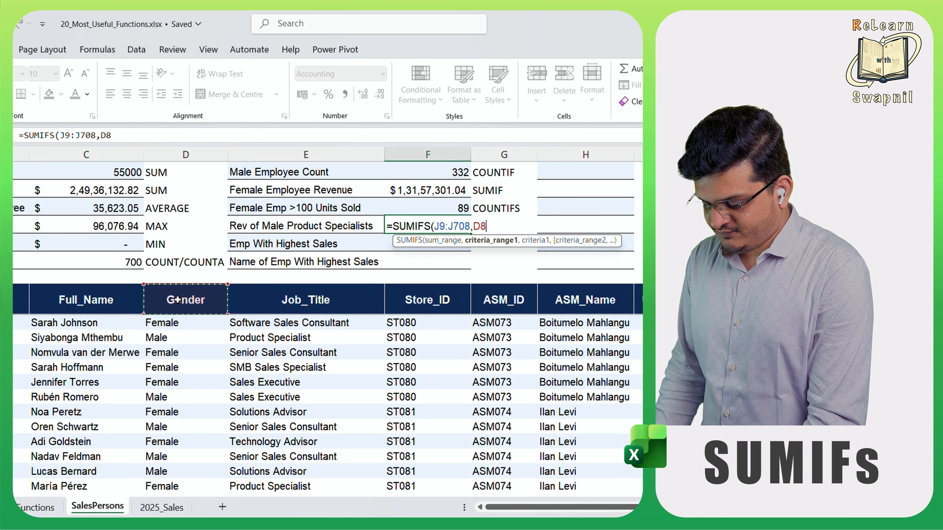
key(shift+Down)
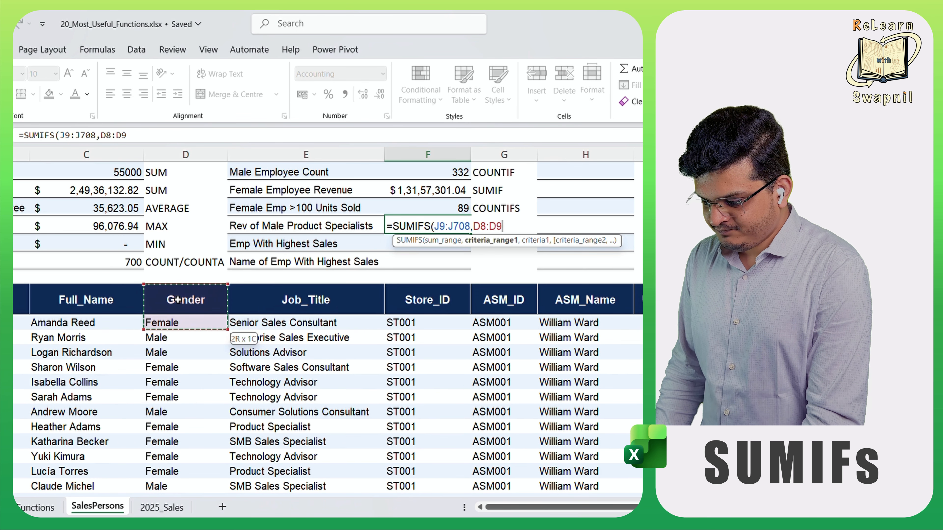
key(Down)
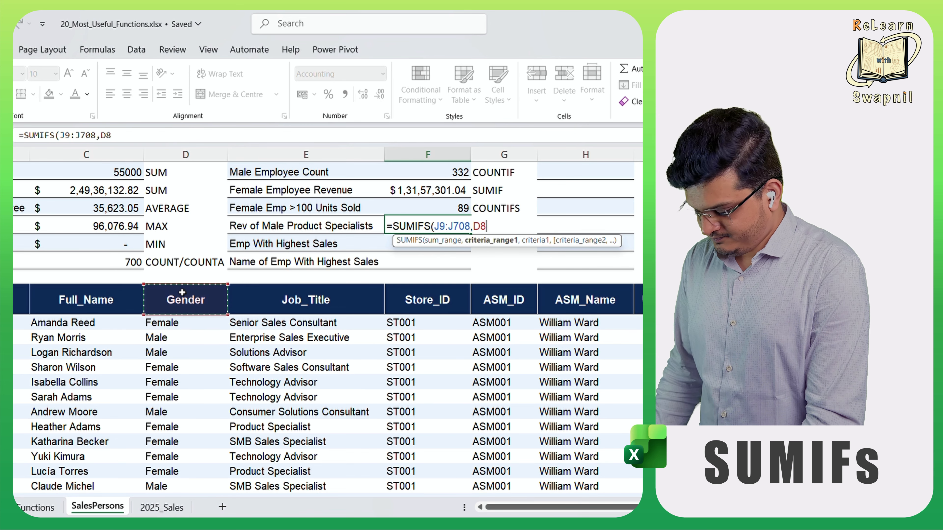
key(ctrl+shift+Down)
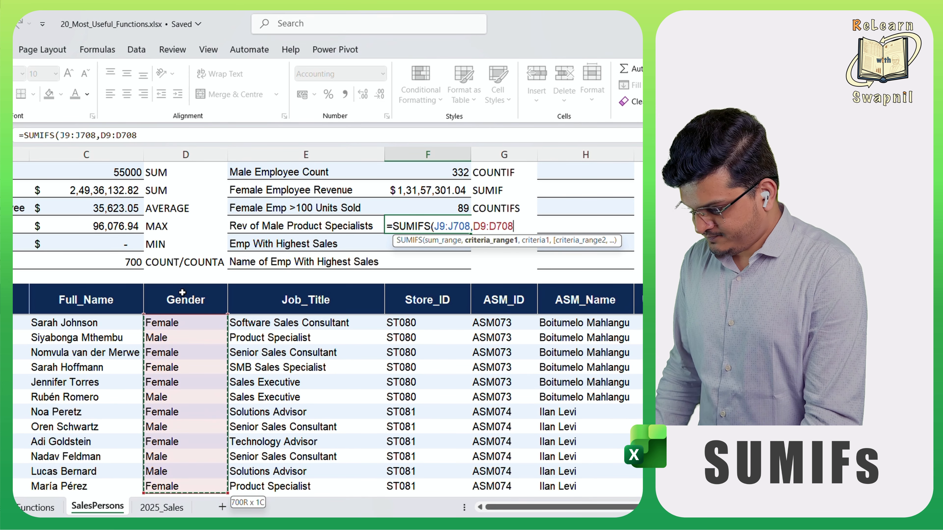
text(,")
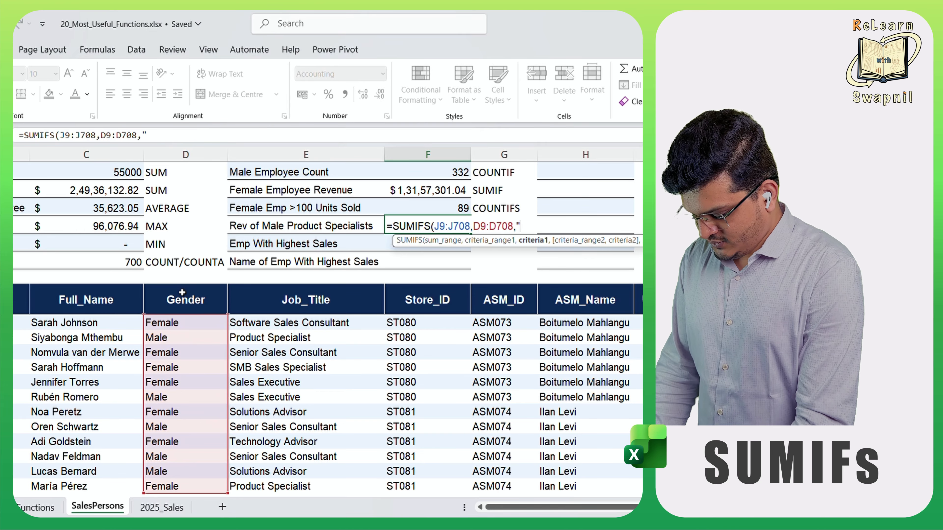
text(Male)
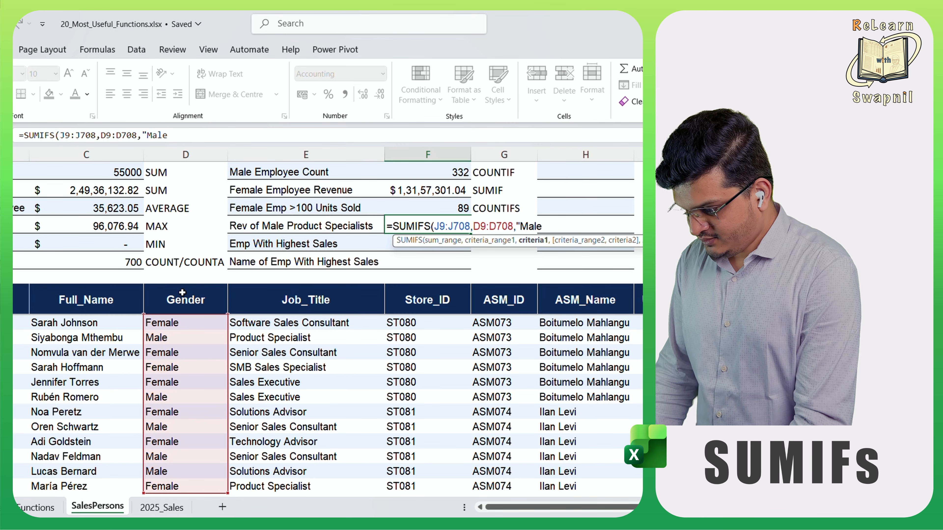
text(",)
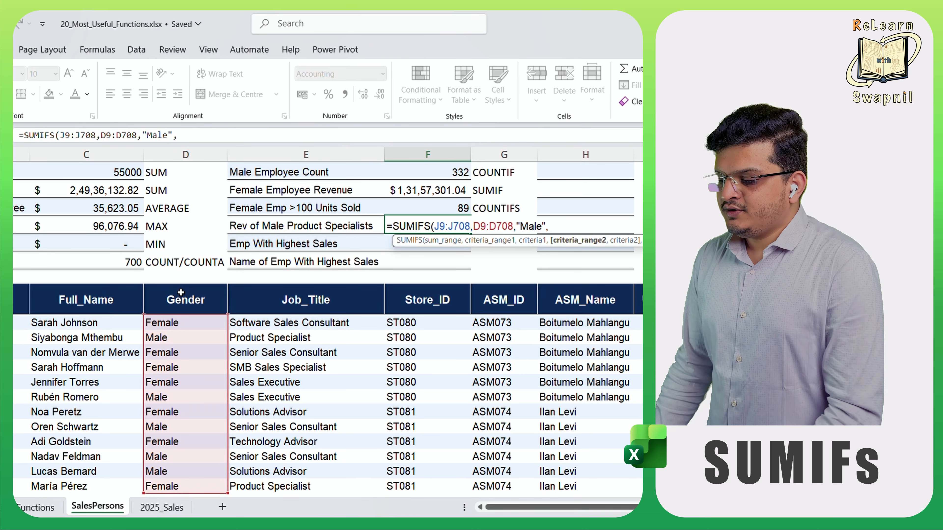
- Complete the SUMIFS formula in F4 with the Job_Title range E9:E708 and the criterion "Product Specialist"
click(346, 297)
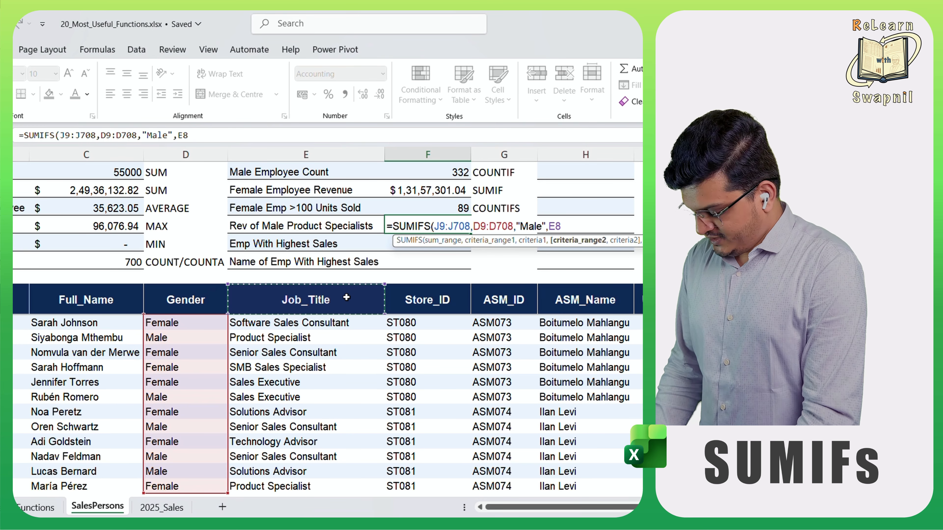
click(346, 297)
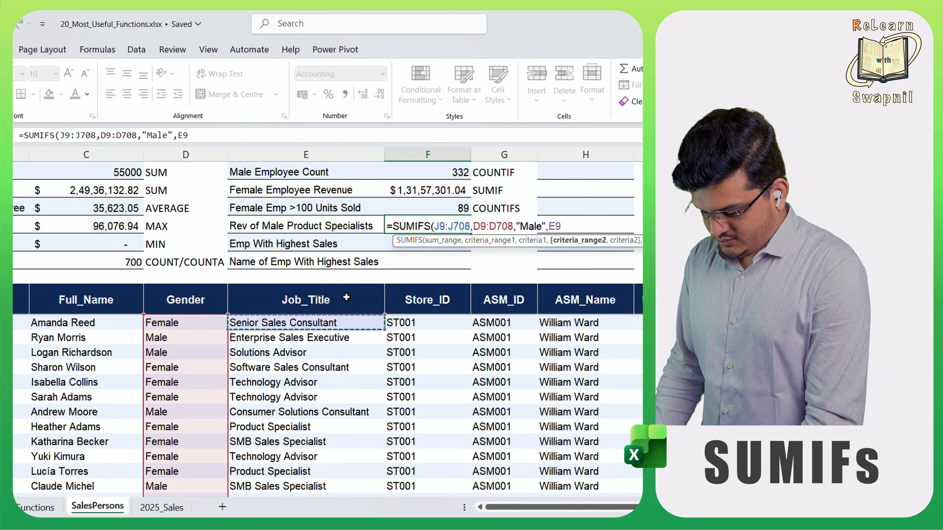
scroll(346, 297, down, 1)
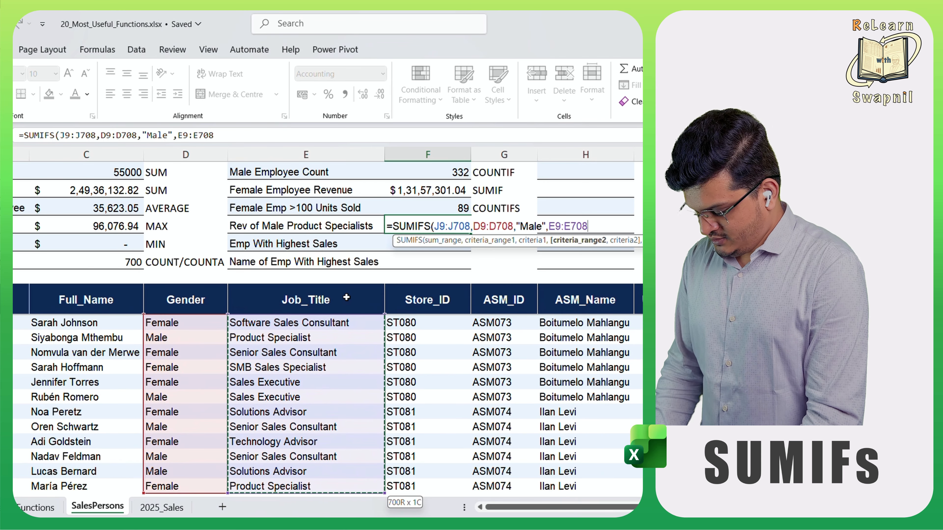
text(,)
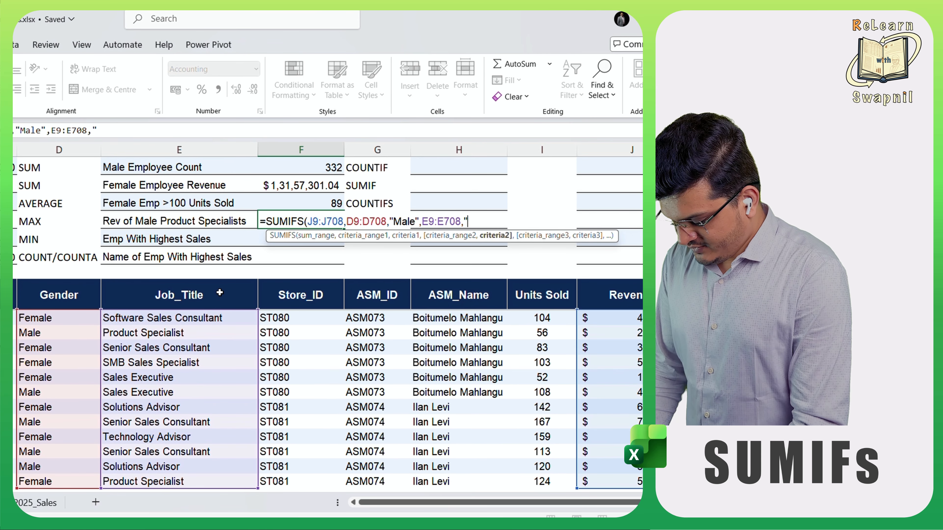
text("Produ)
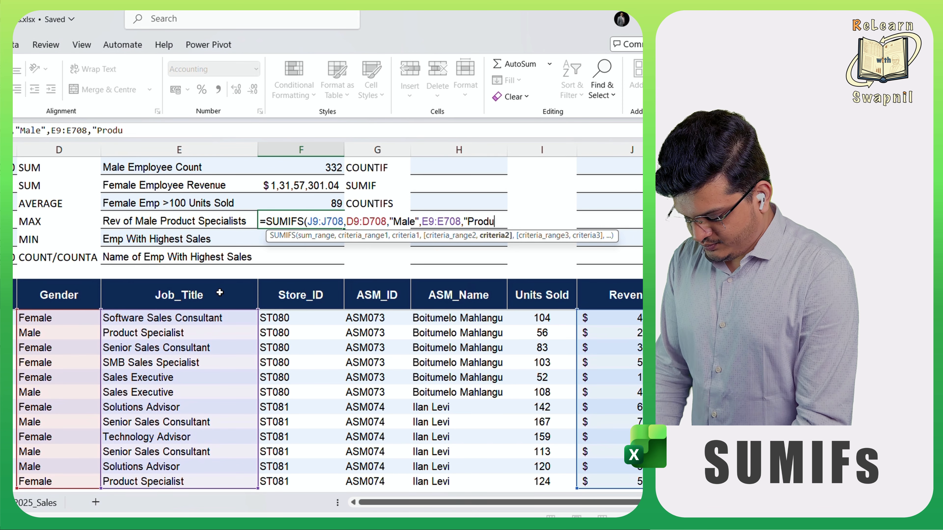
text(ct)
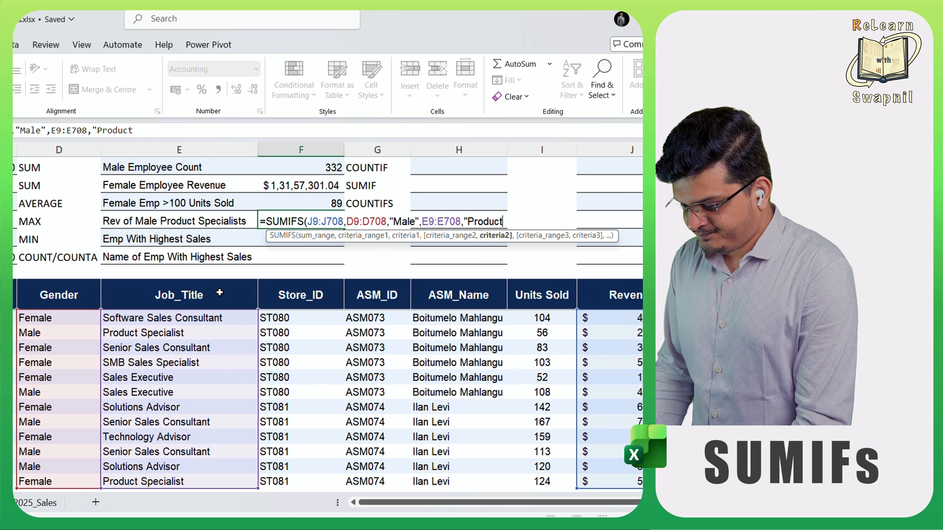
text( S)
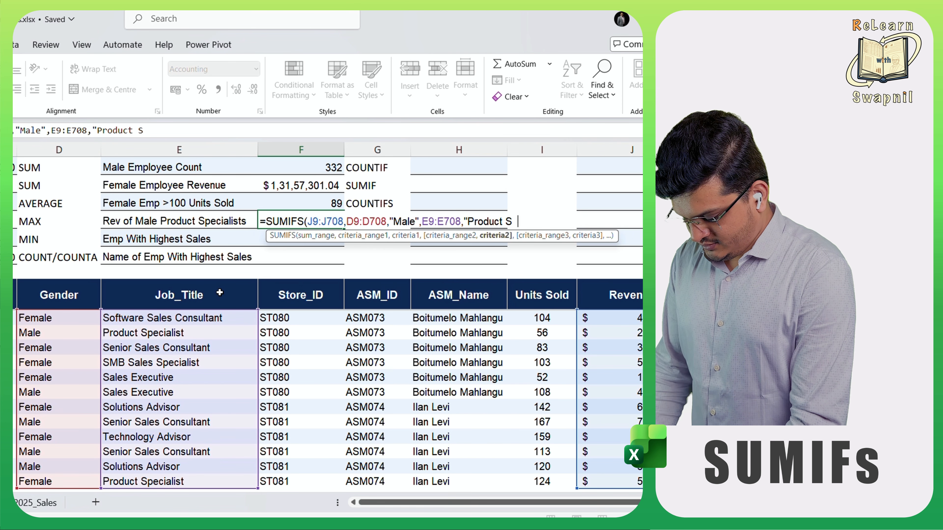
text(pecialis)
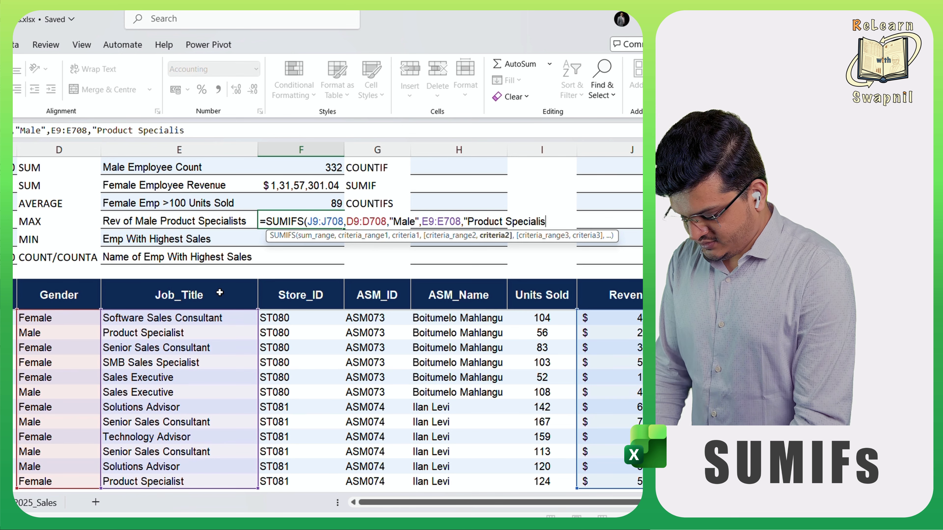
text(t")
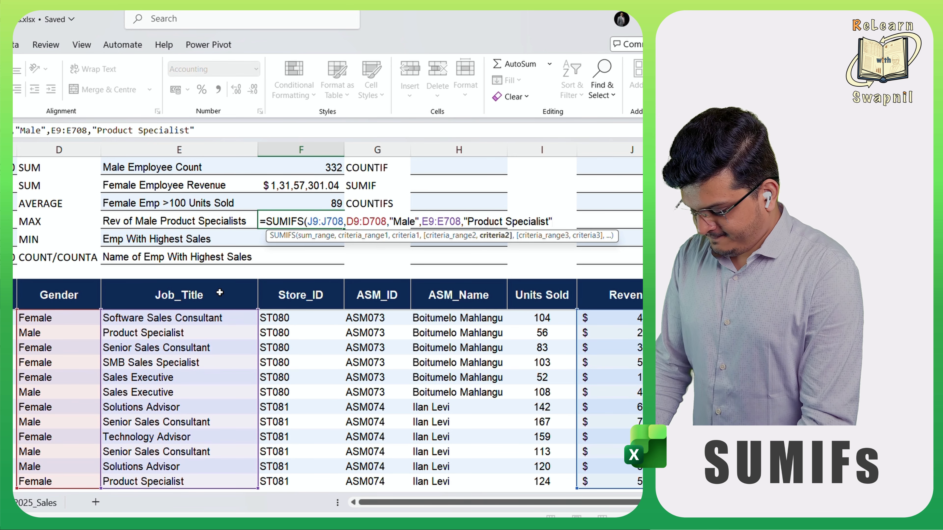
text())
key(Return)
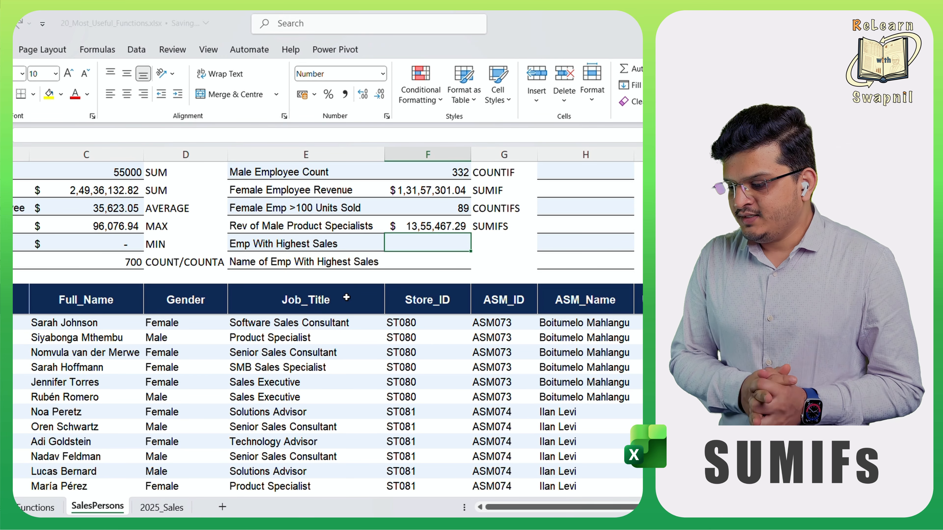
- In H5, begin a MATCH formula with Highest Emp Sales C4 as lookup value and Revenue values J9:J708 as lookup array
click(439, 256)
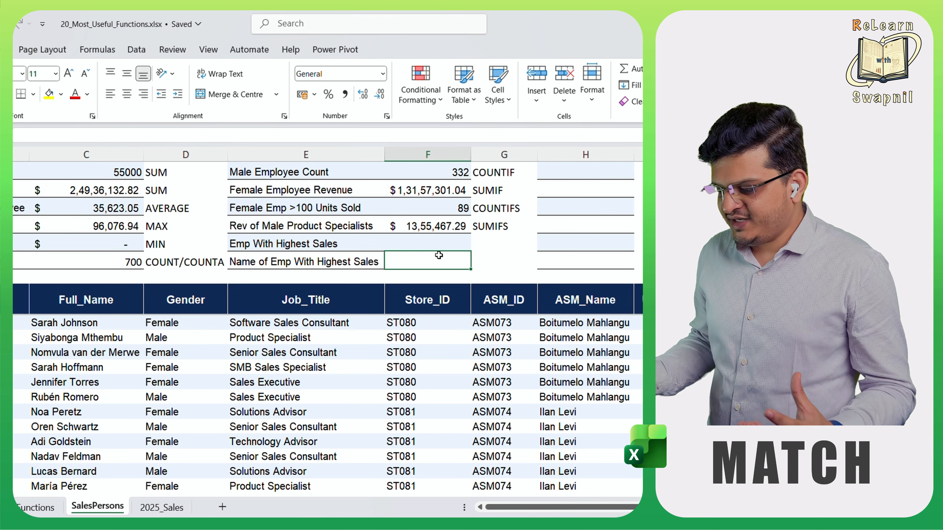
click(547, 239)
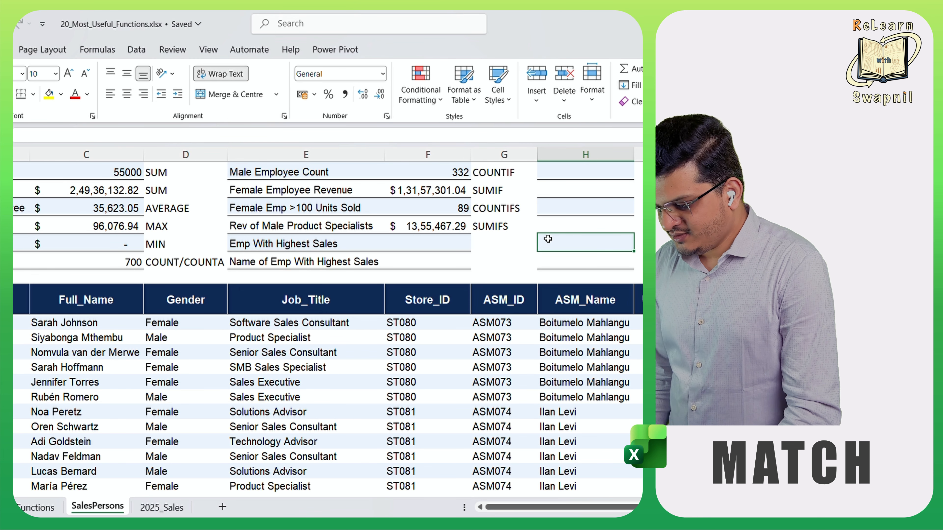
text(=)
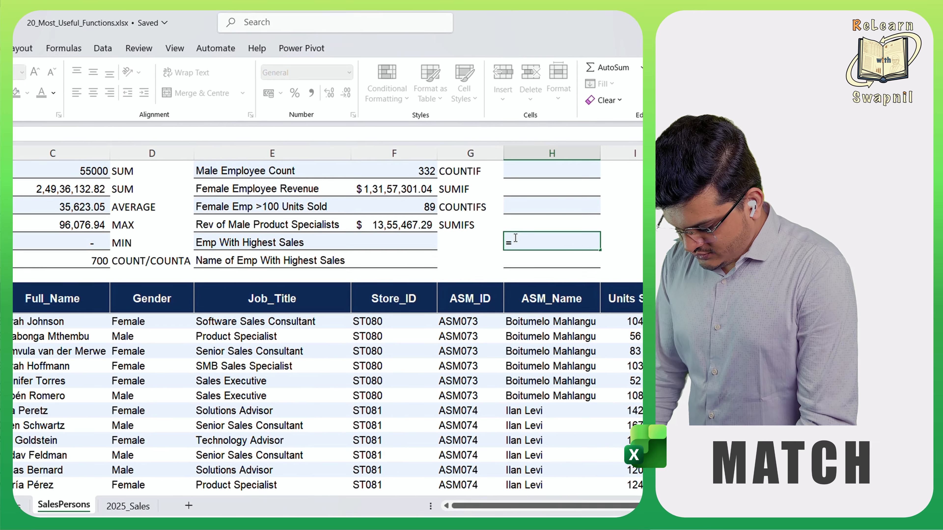
text(match)
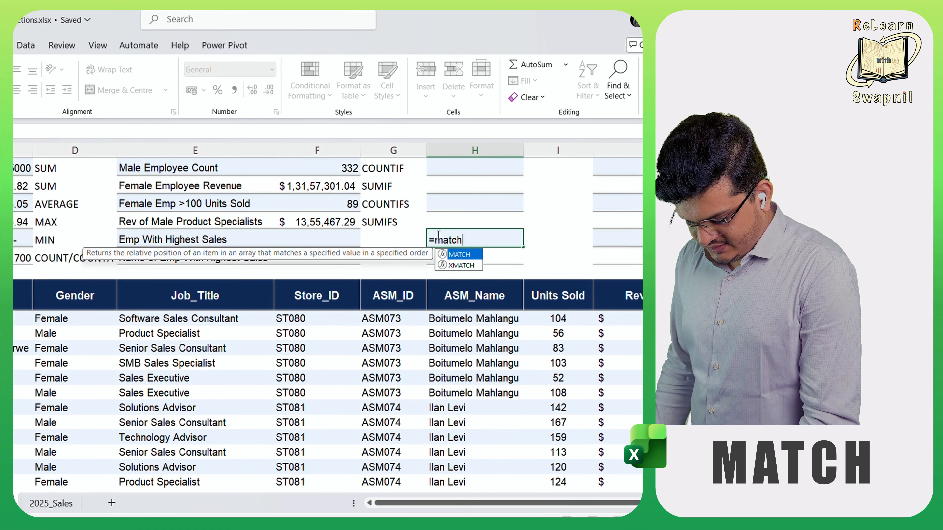
key(Tab)
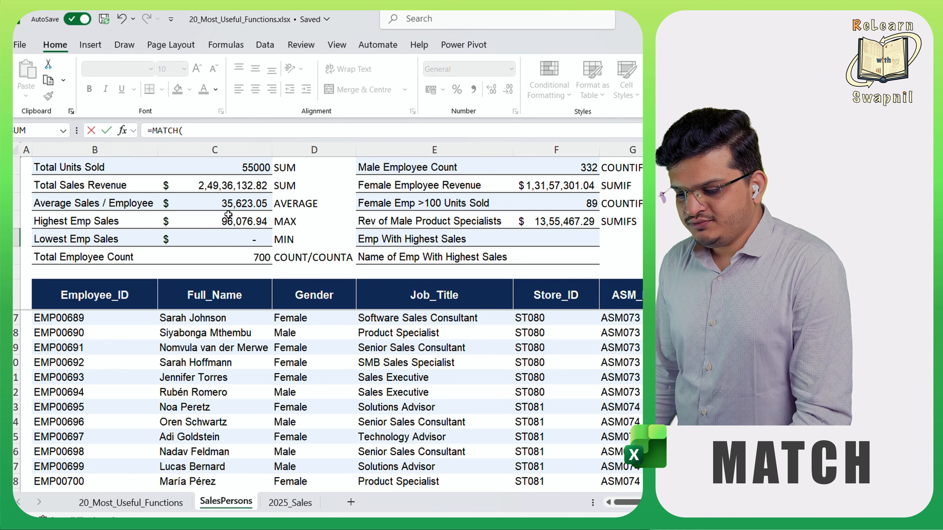
click(228, 220)
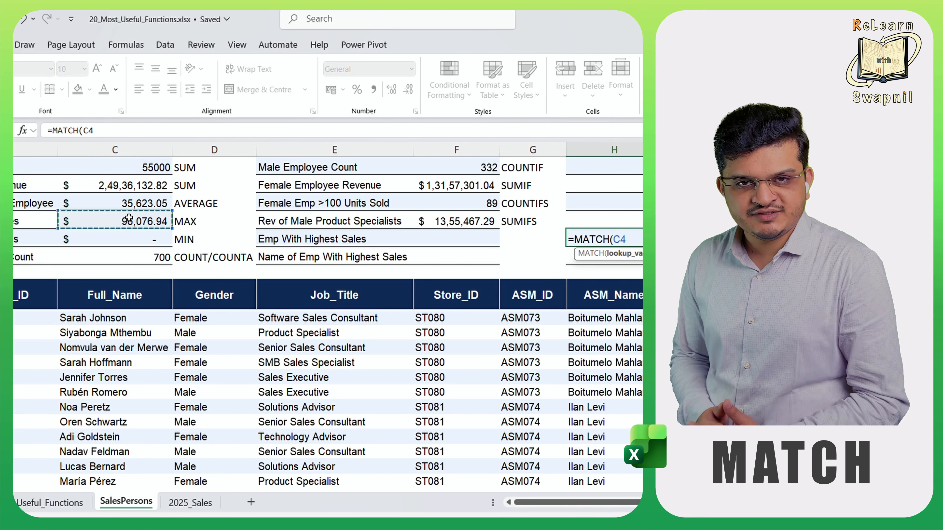
text(,)
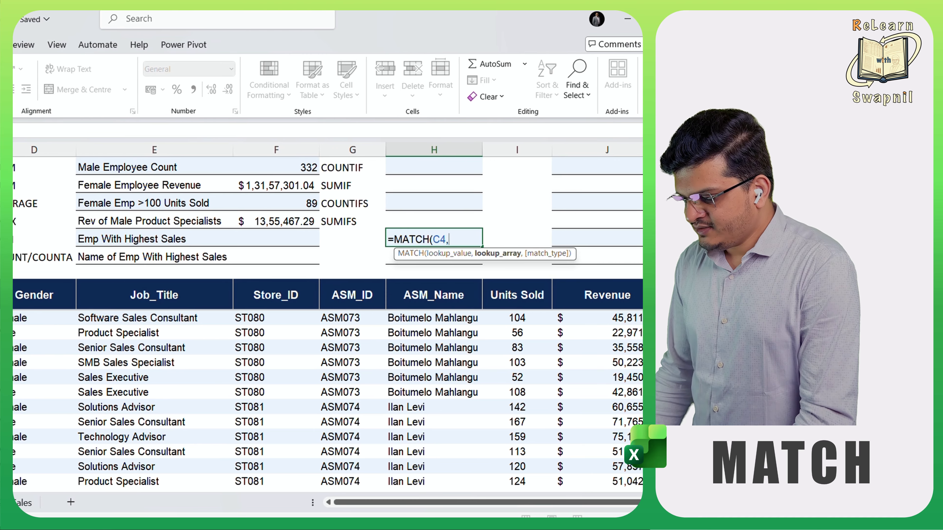
click(576, 286)
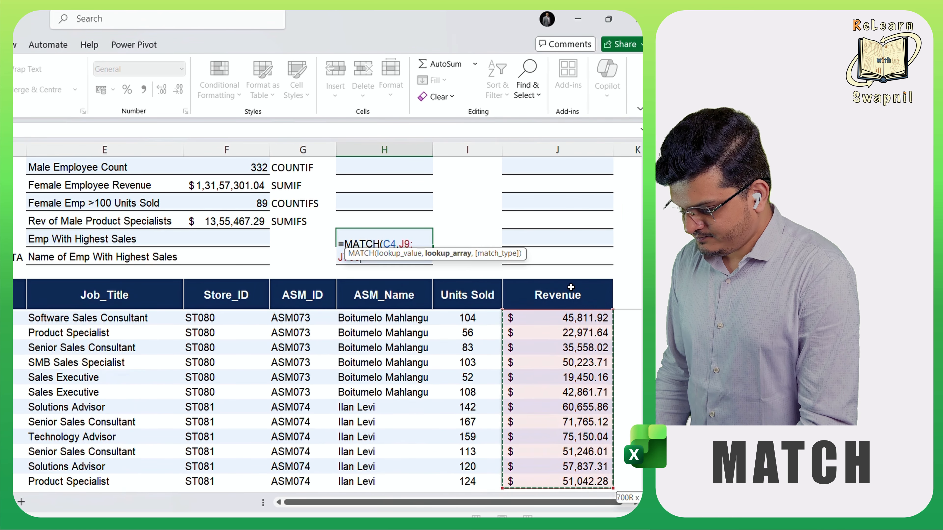
- Complete the MATCH formula in H5 with match type 0 for an exact match
text(,)
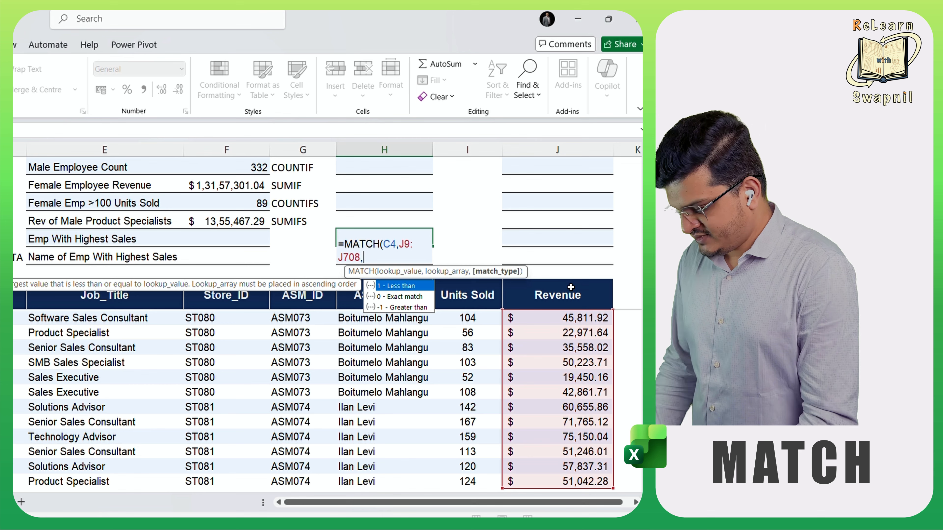
key(Down)
key(Tab)
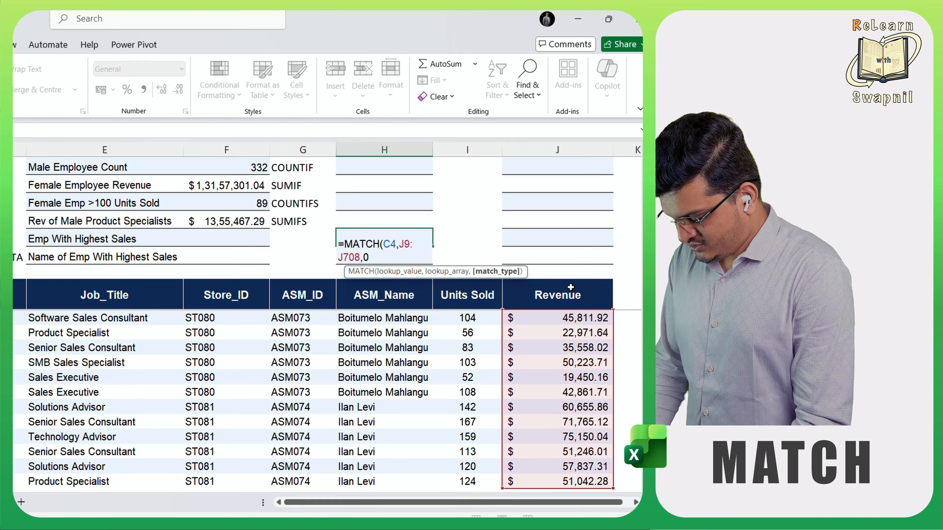
text())
key(Return)
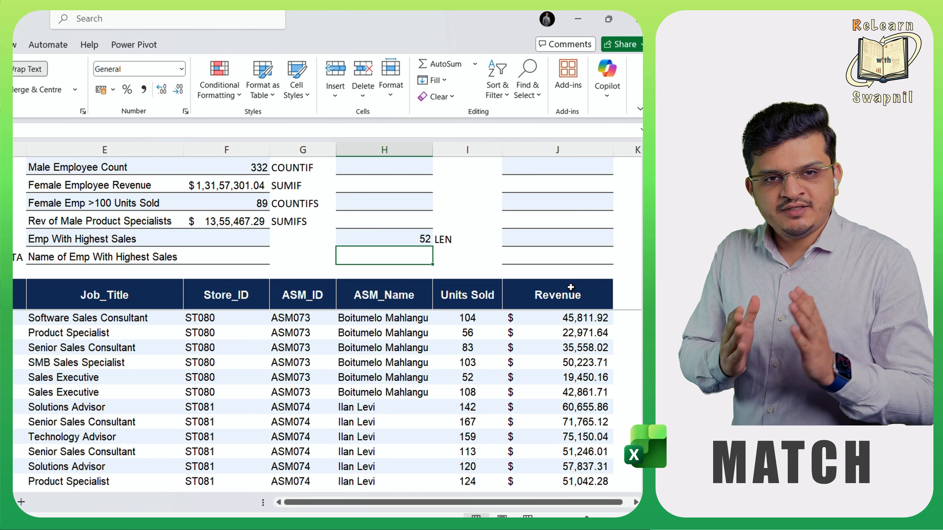
- In F5 for Emp With Highest Sales, begin an INDEX formula with the Employee_ID range B9:B708 as the array
click(214, 237)
text(=)
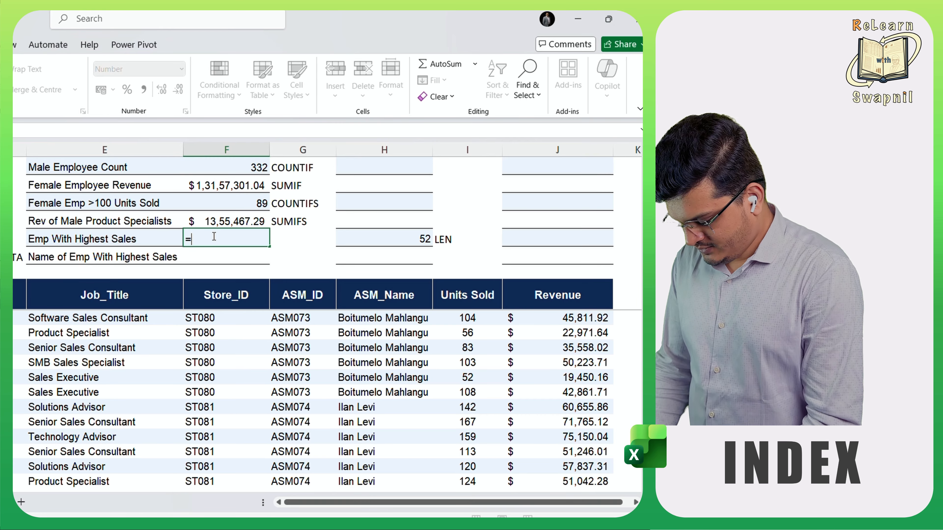
text(inde)
key(Tab)
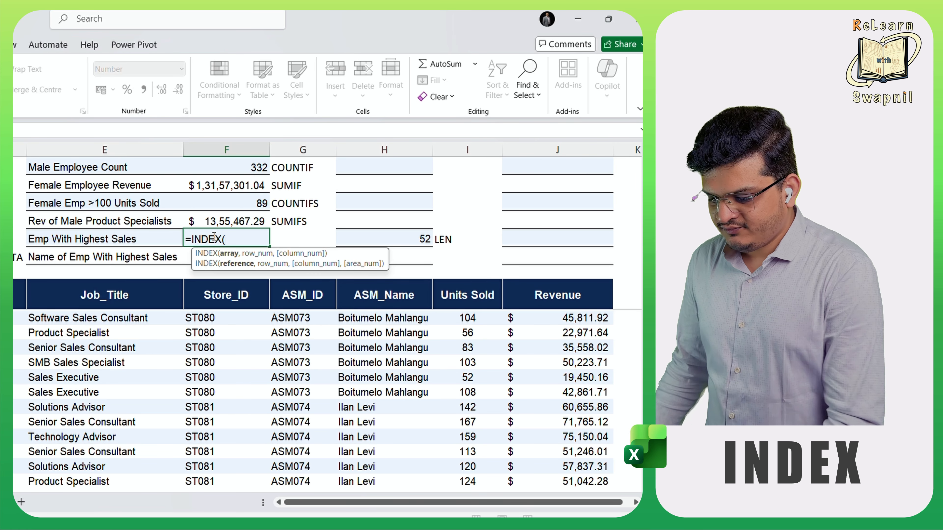
click(137, 299)
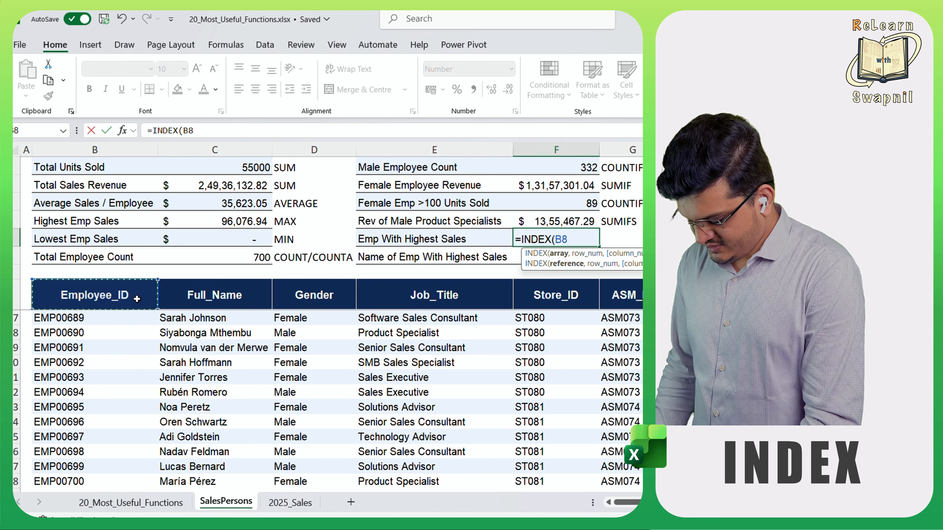
key(Down)
key(ctrl+shift+Down)
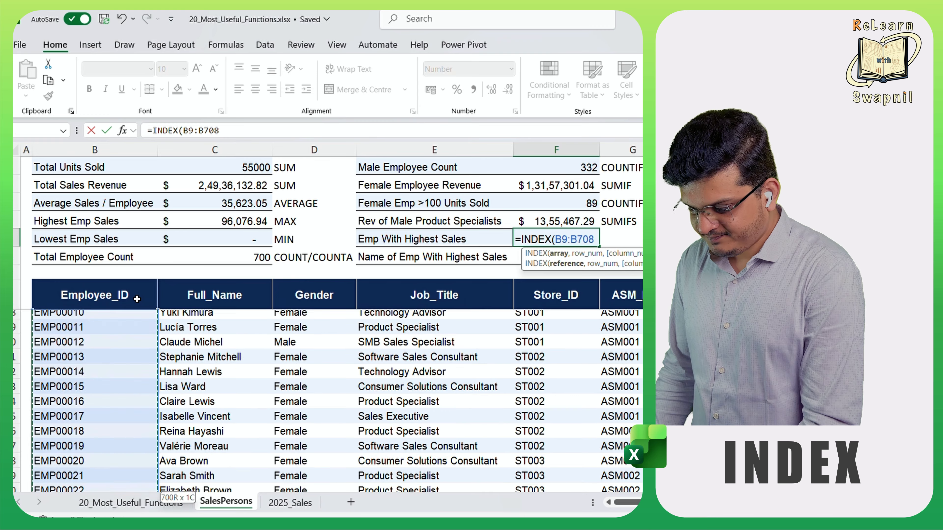
- Complete the INDEX formula in F5 with H5 as the row number
text(,)
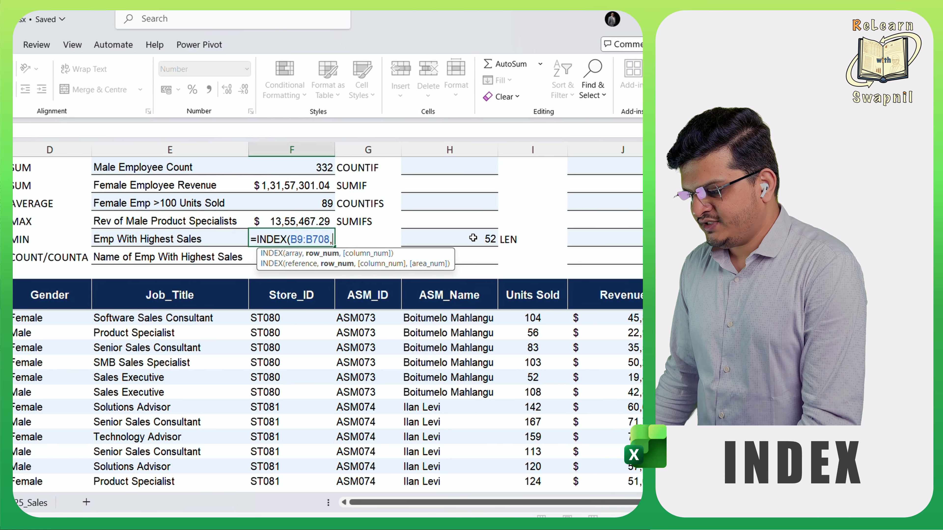
click(534, 238)
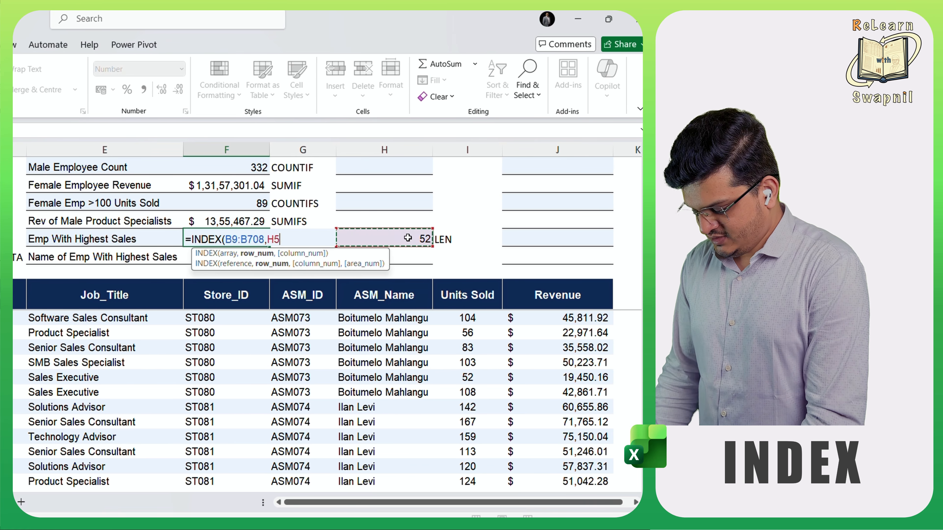
text())
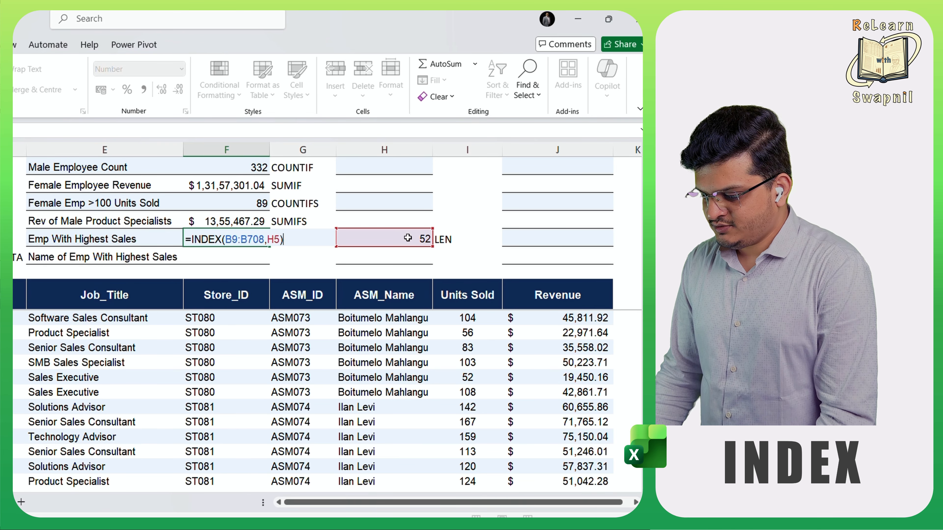
key(Return)
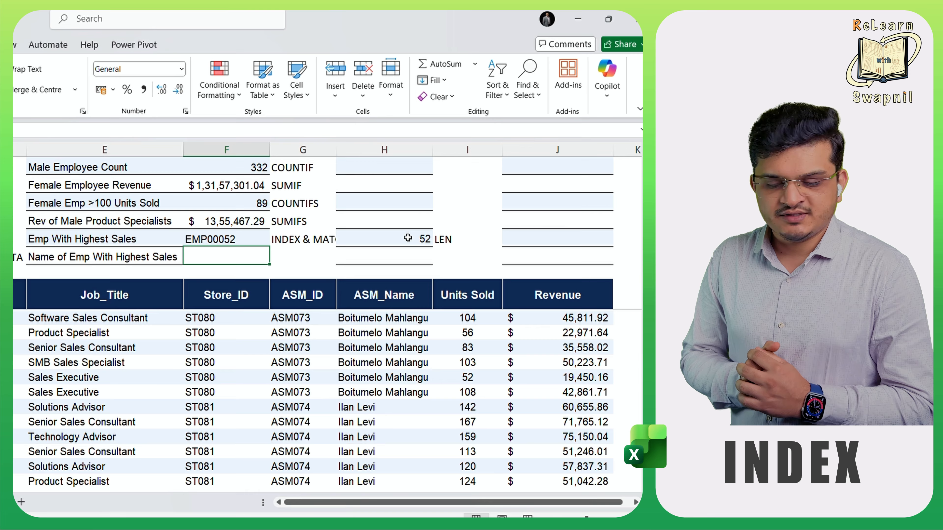
- Move the MATCH(C4,J9:J708,0) expression out of H5 into the INDEX formula in F5, replacing its H5 reference
click(408, 238)
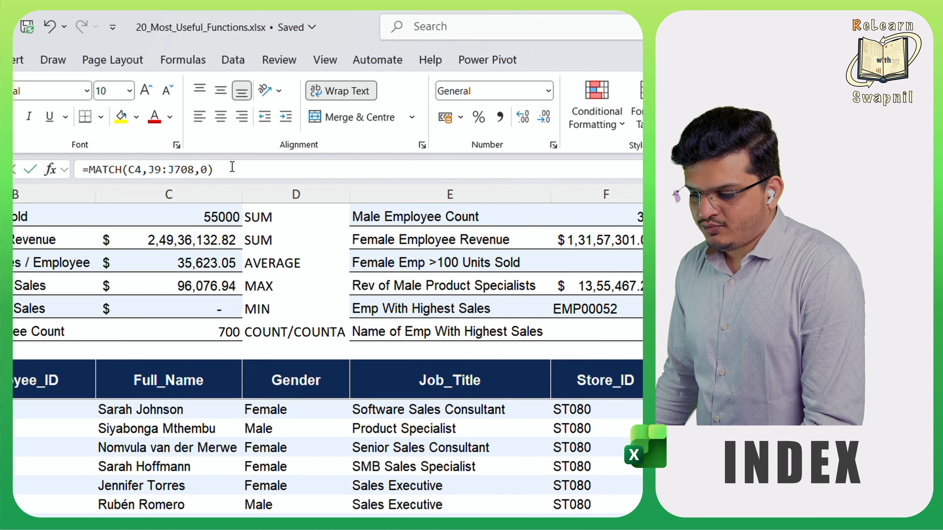
drag(232, 168, 92, 172)
key(BackSpace)
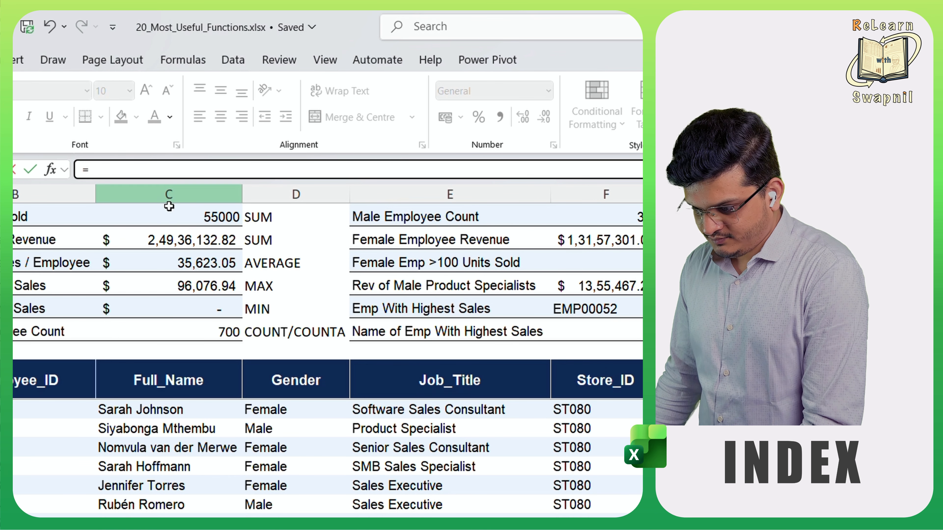
click(589, 308)
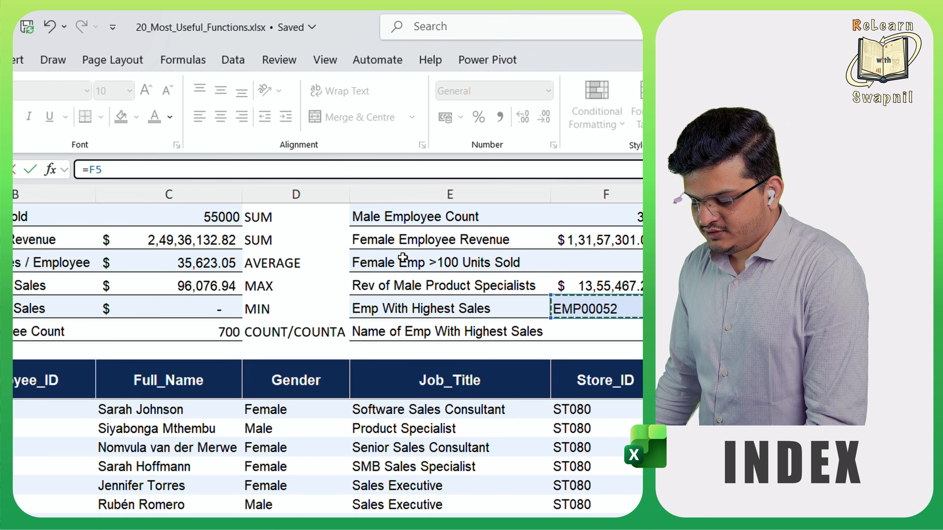
key(Escape)
click(569, 307)
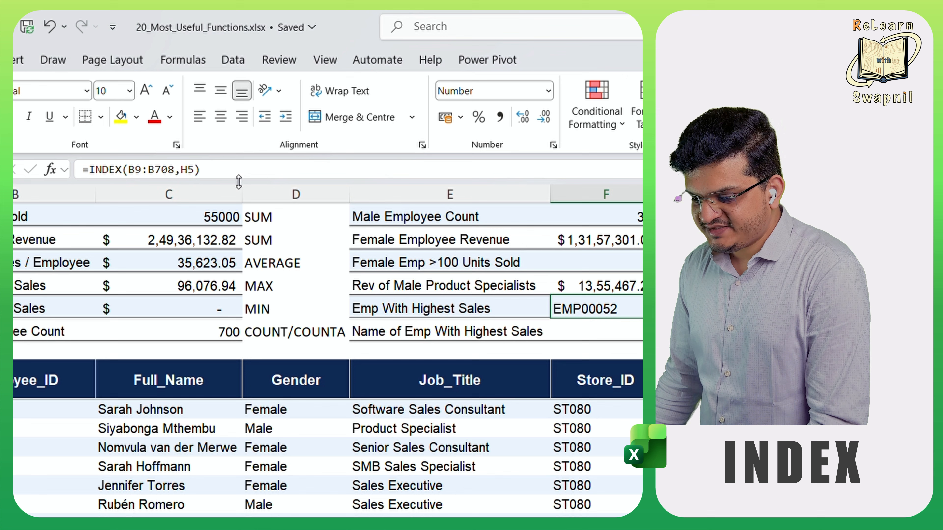
double_click(191, 171)
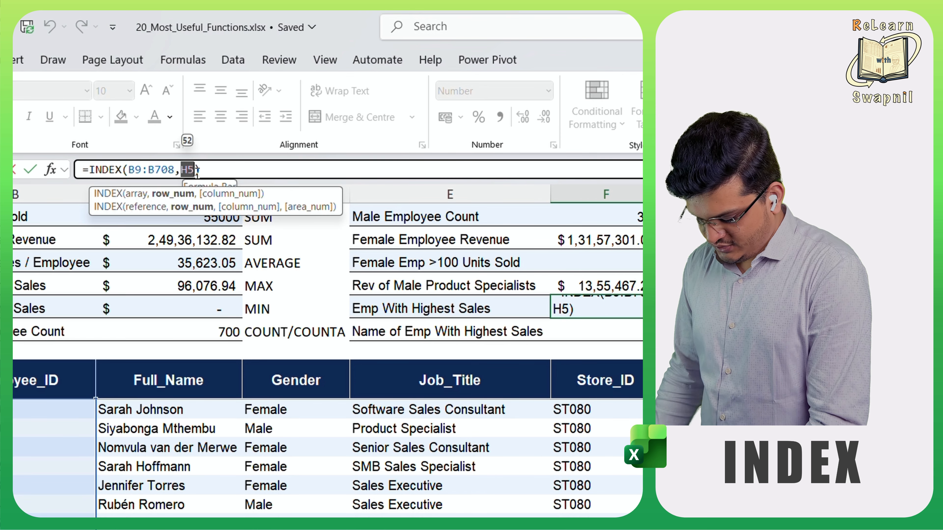
key(ctrl+v)
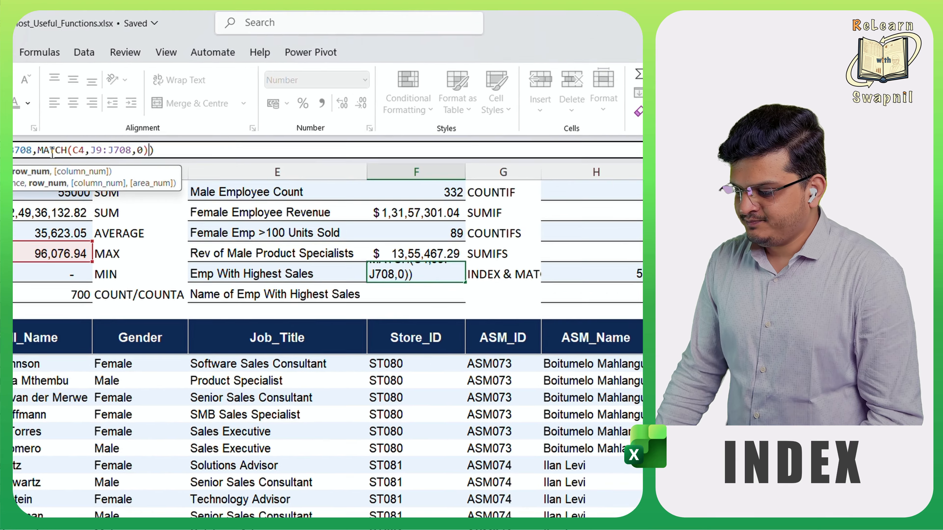
key(Return)
click(436, 226)
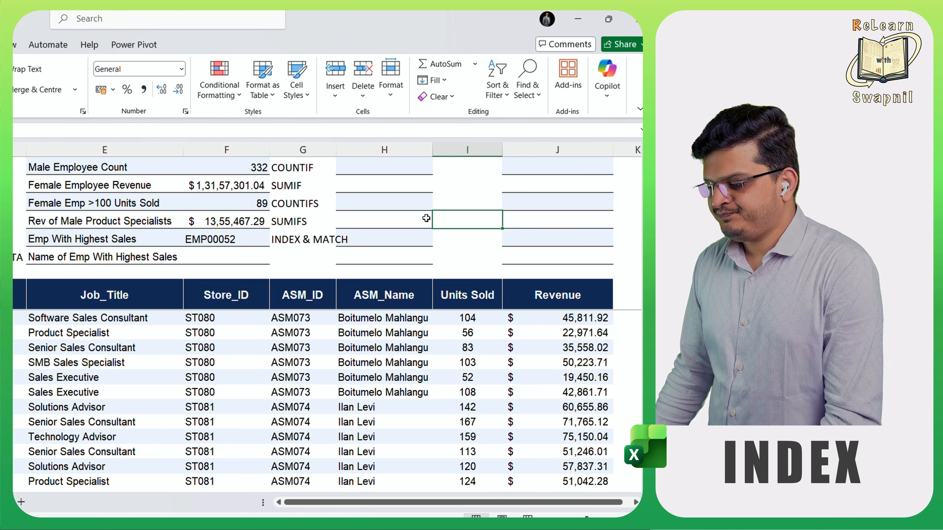
- In F6 for Name of Emp With Highest Sales, begin a VLOOKUP formula with F5 as the lookup value
click(240, 252)
text(=)
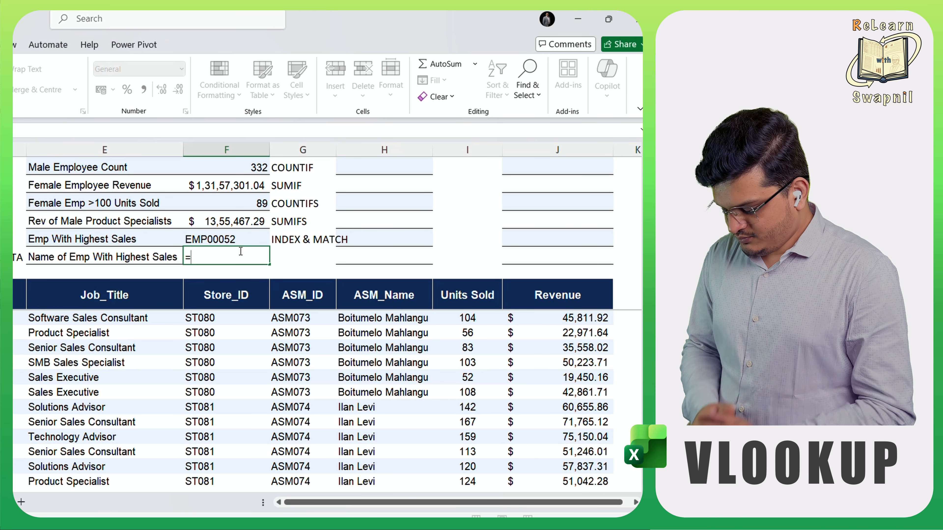
text(vlo)
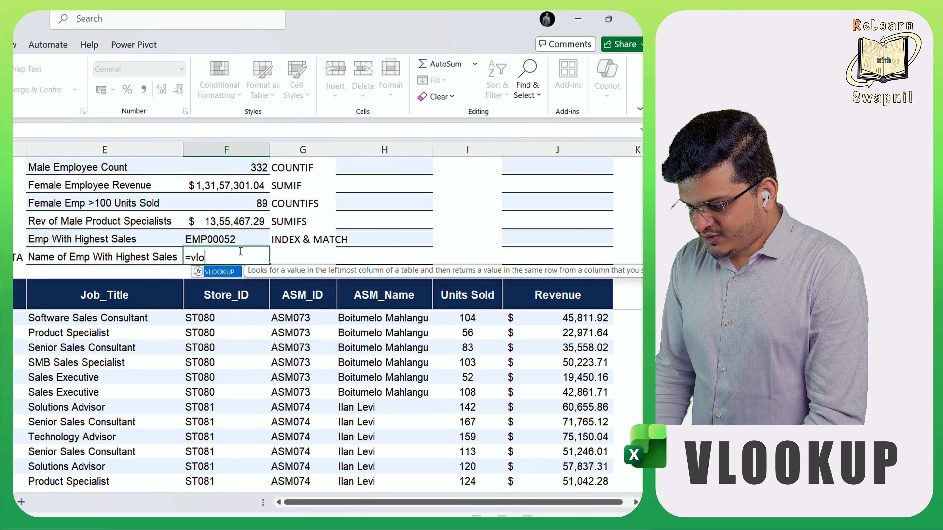
key(Tab)
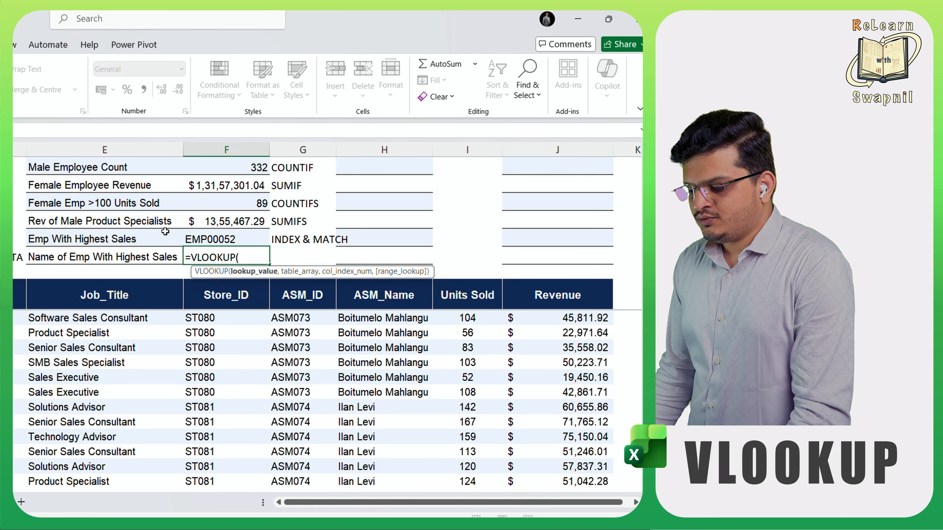
click(198, 237)
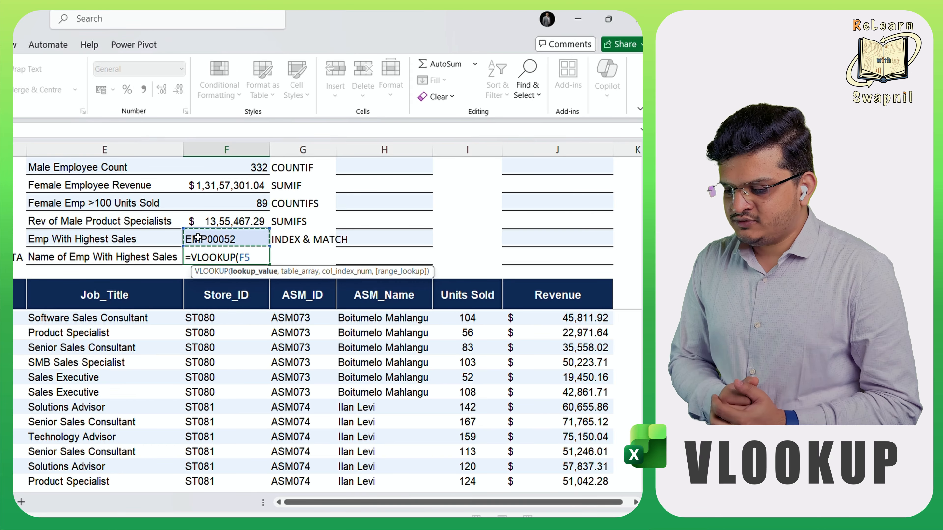
text(,)
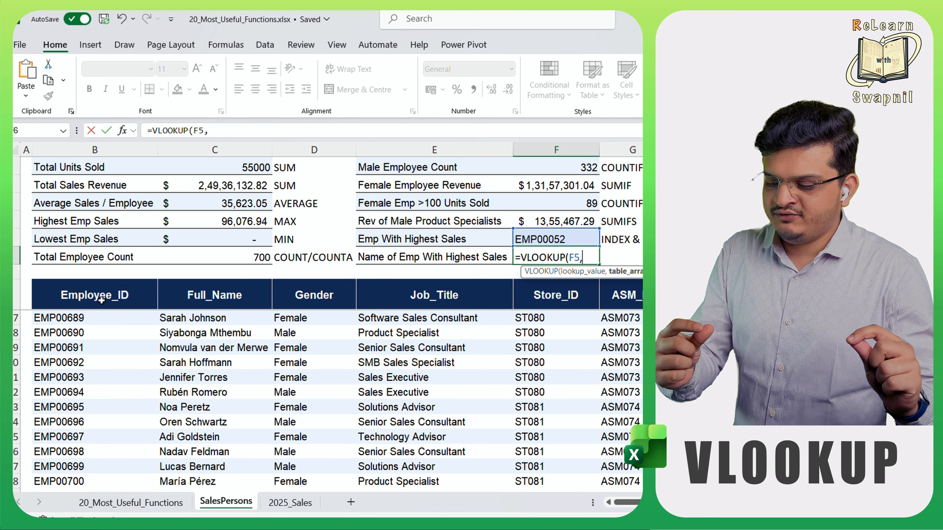
- Complete the VLOOKUP formula in F6 with table array B8:C708, column index 2 and FALSE for an exact match
drag(101, 300, 202, 302)
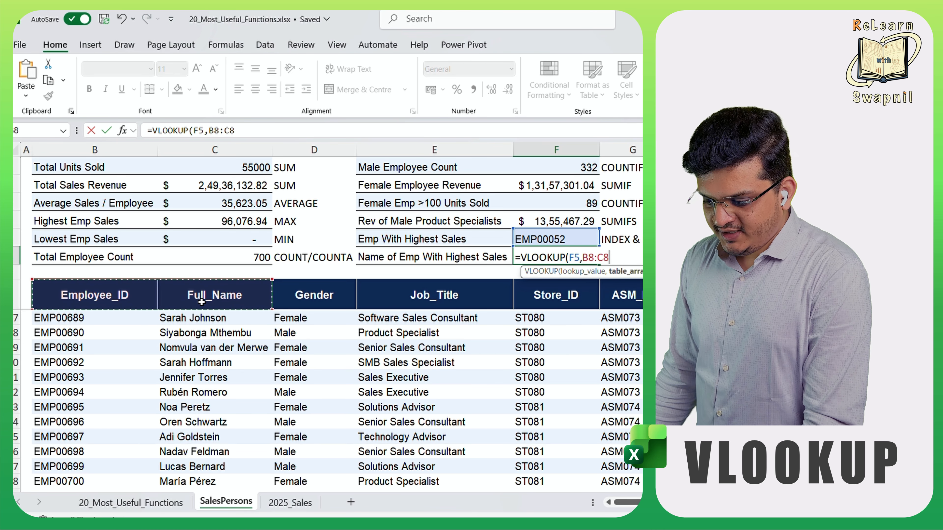
key(ctrl+shift+Down)
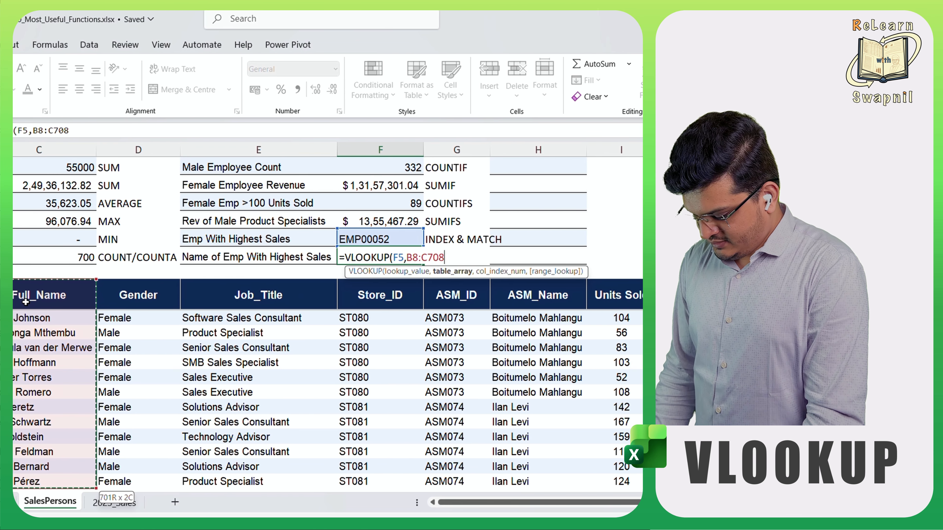
text(,)
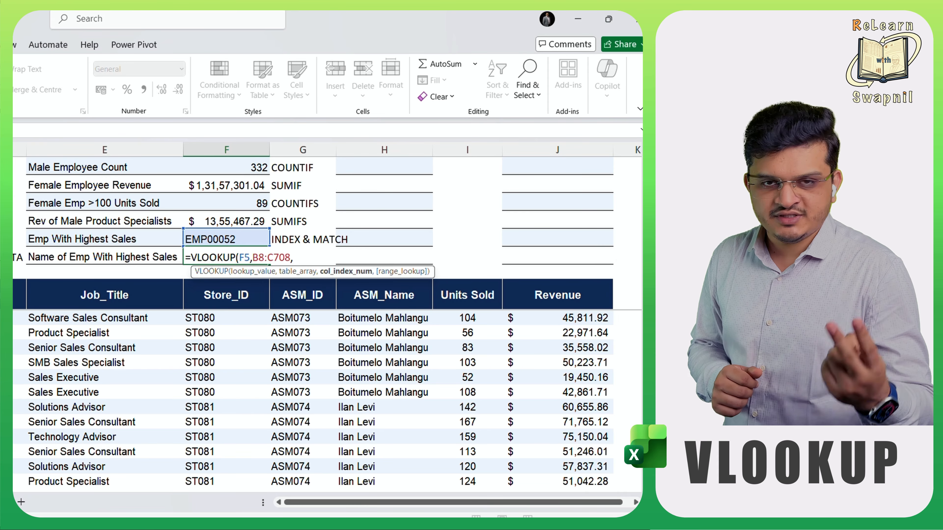
text(2,)
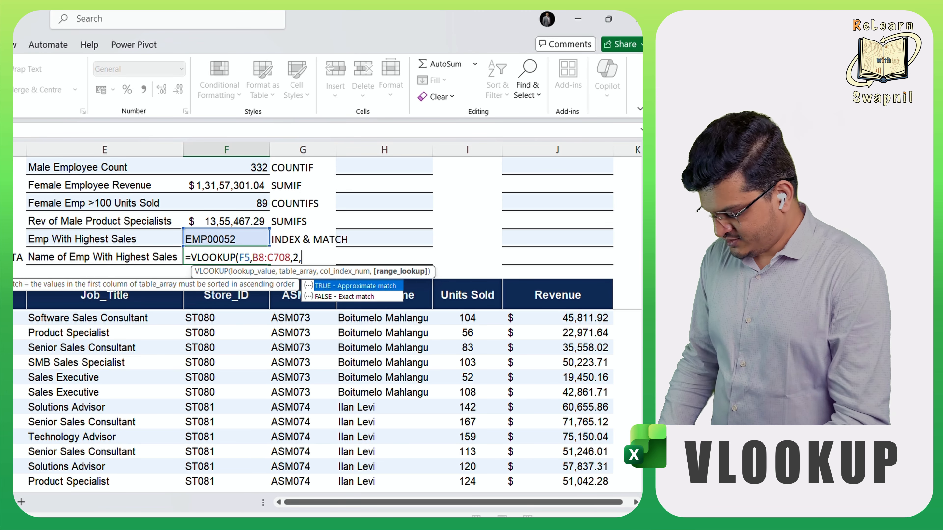
key(Down)
key(Tab)
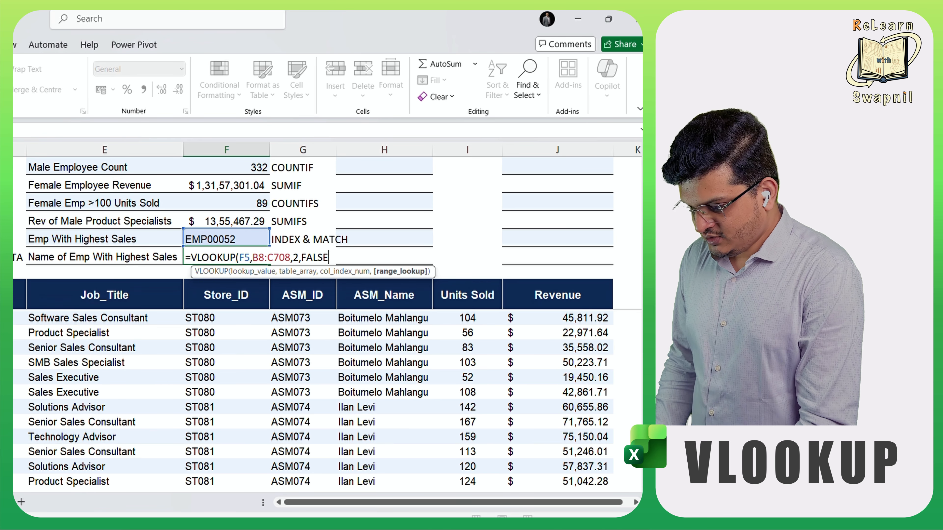
text())
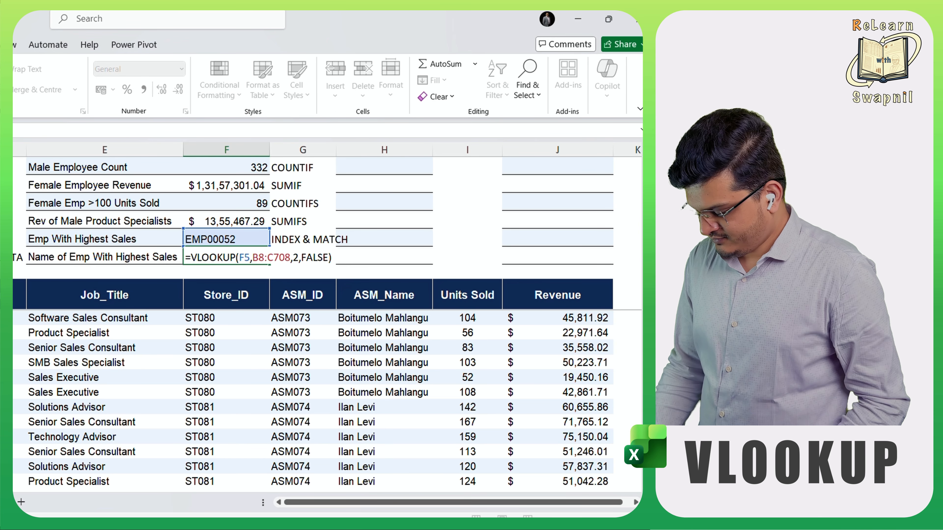
key(Return)
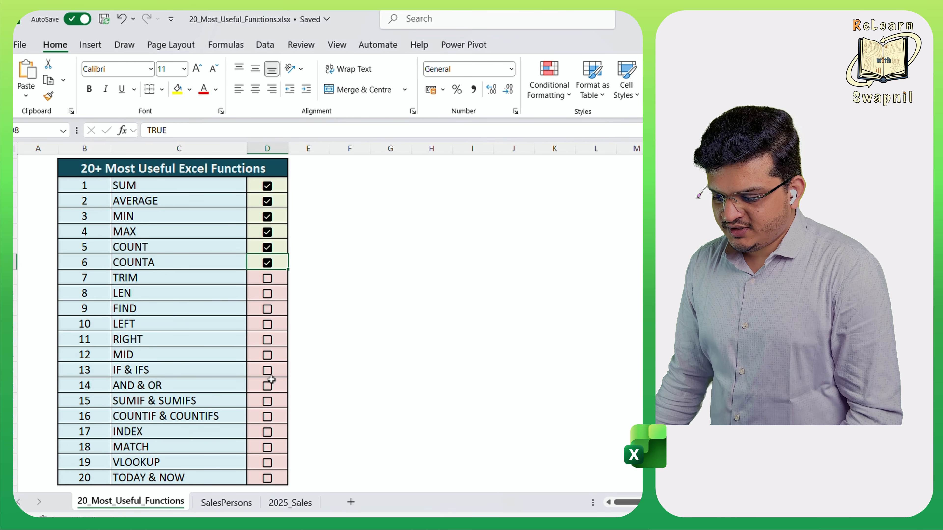
- Check off INDEX, MATCH, VLOOKUP, COUNTIF & COUNTIFS and SUMIF & SUMIFS in the 20_Most_Useful_Functions checklist
click(268, 433)
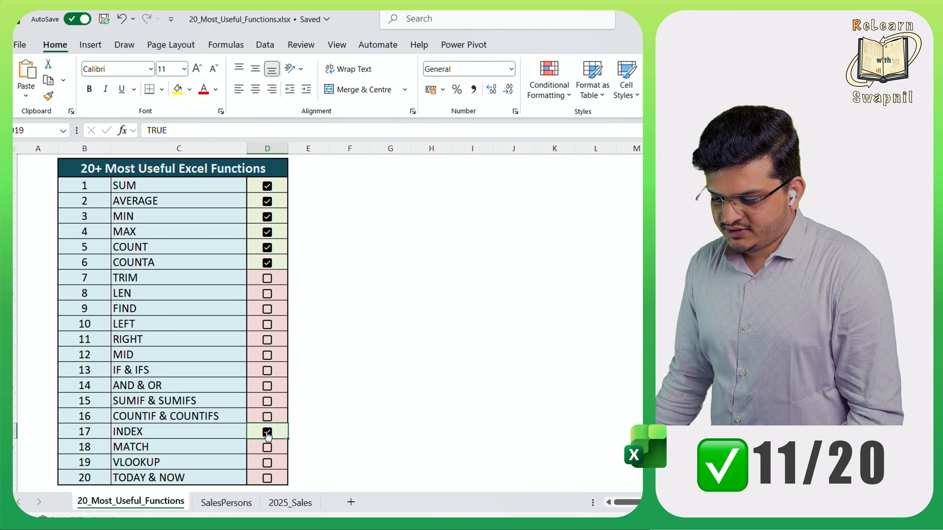
click(268, 448)
click(267, 464)
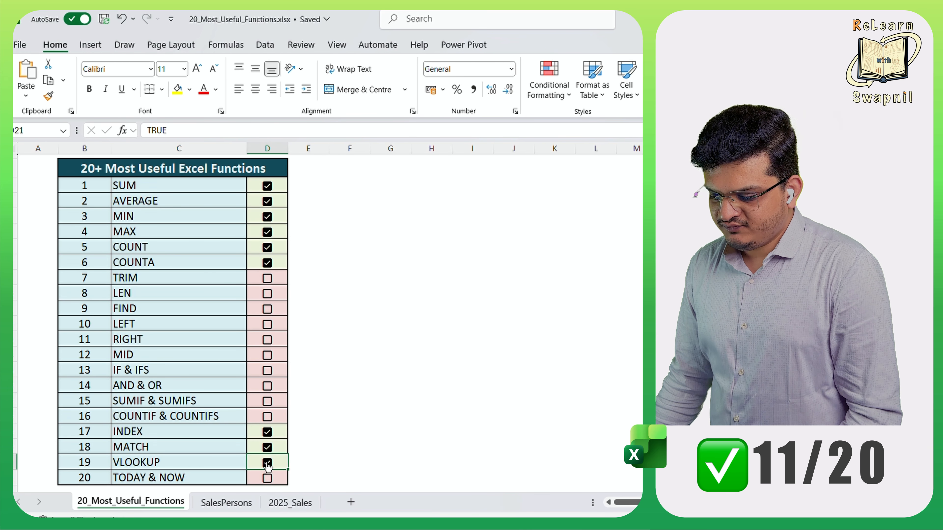
click(267, 418)
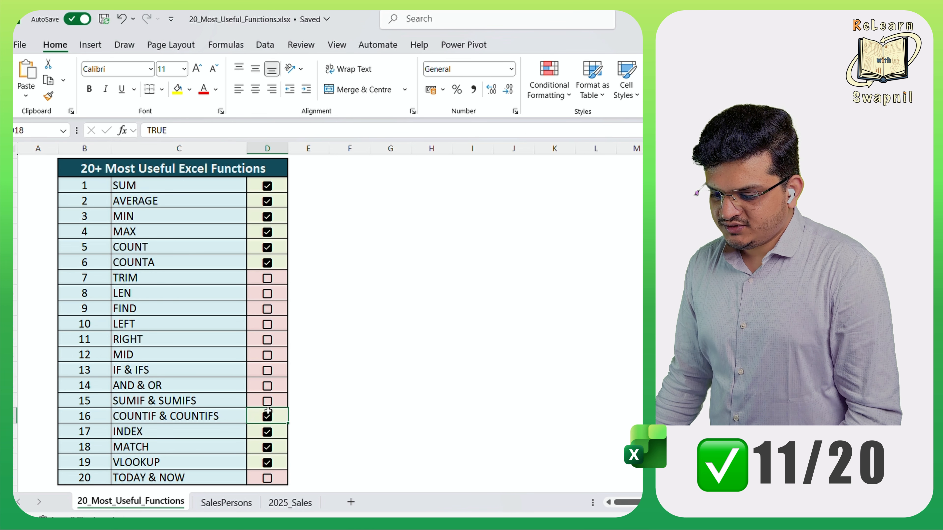
click(268, 401)
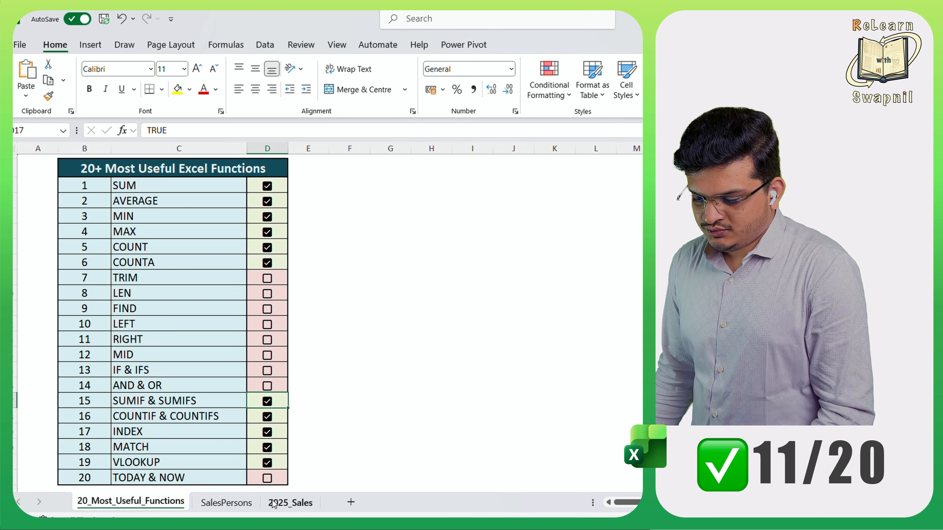
- On the SalesPersons sheet, enter a LEFT formula in H6 that extracts the first 5 characters of F6
click(228, 502)
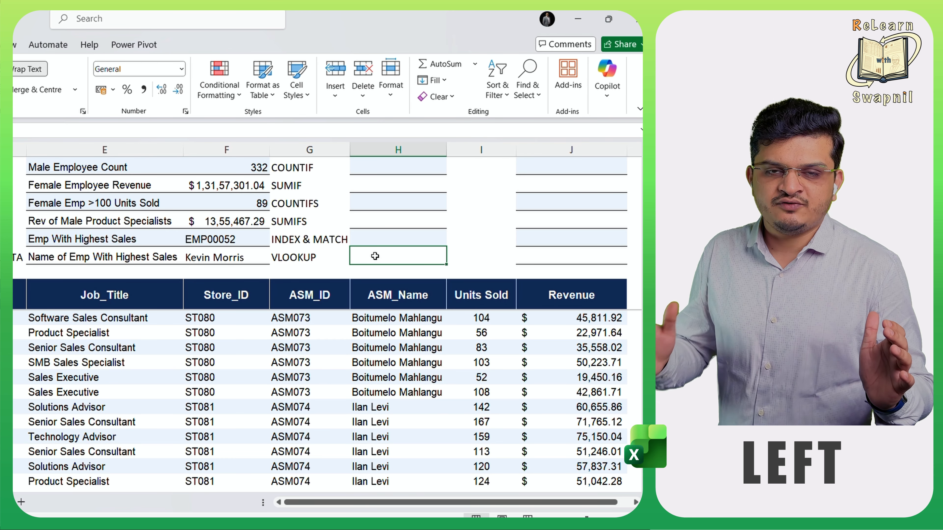
text(=left)
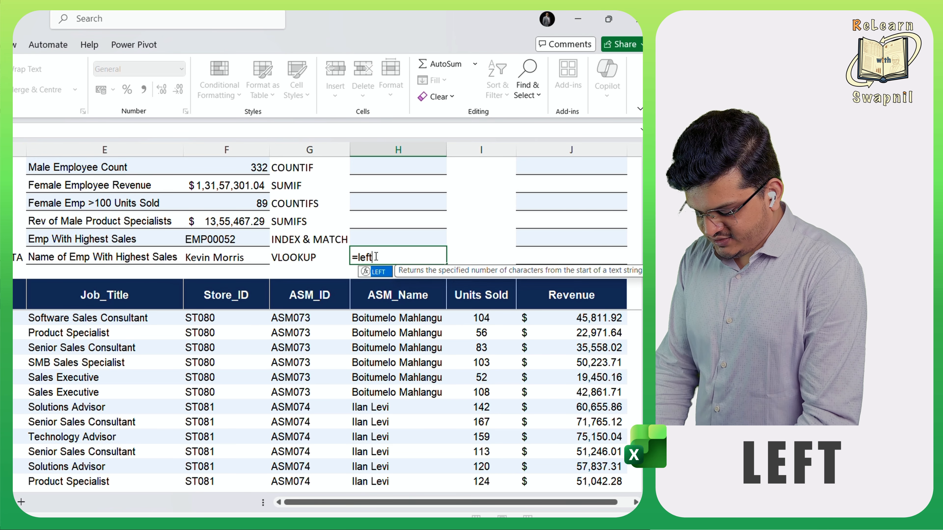
key(Tab)
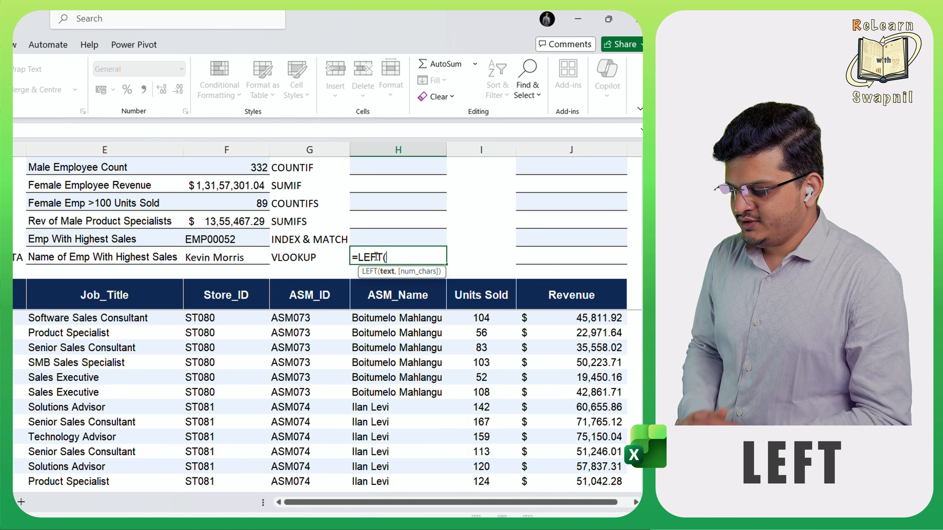
click(232, 257)
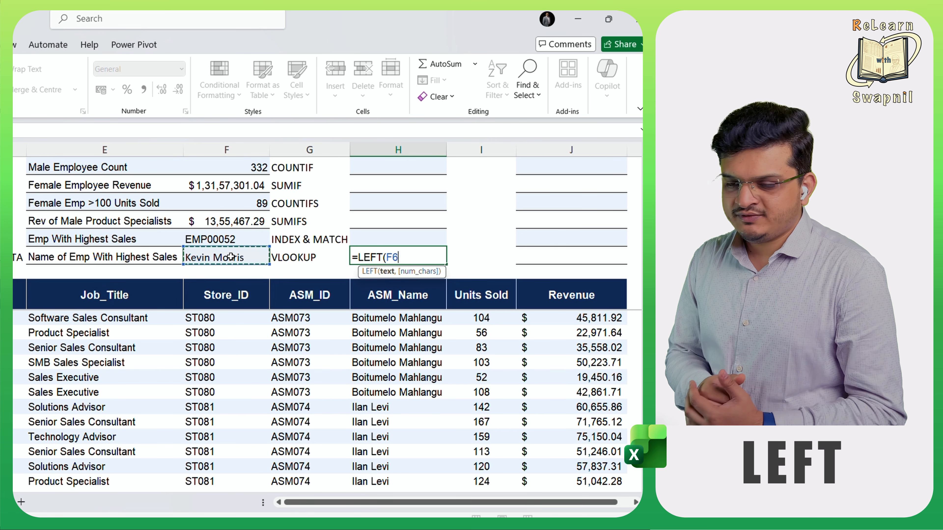
text(,)
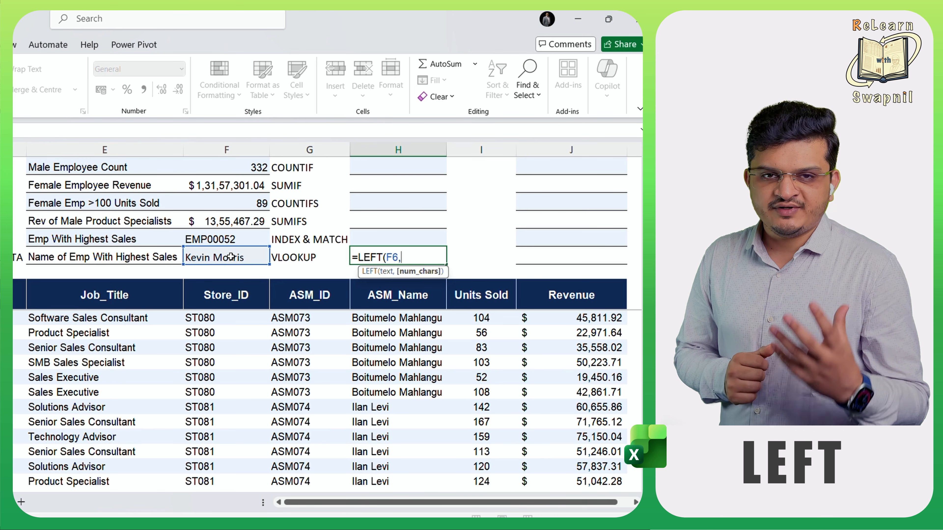
text(5))
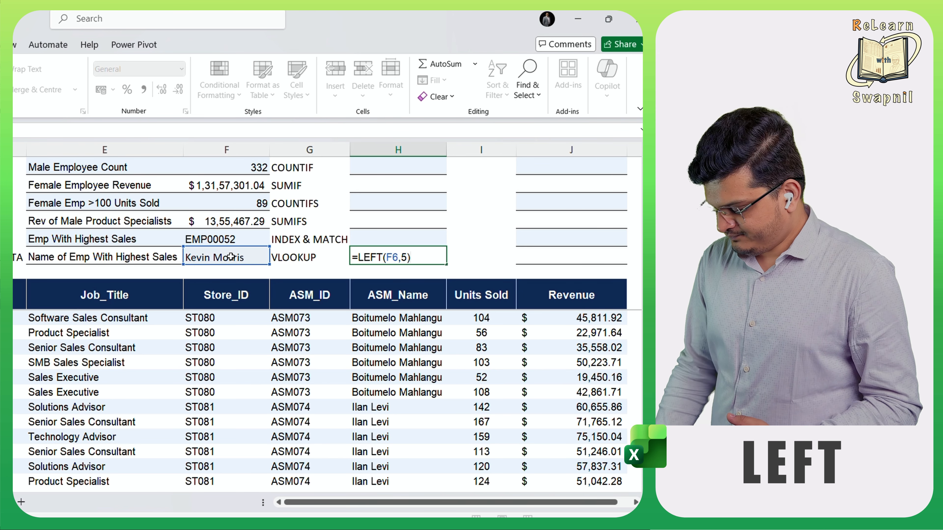
key(Return)
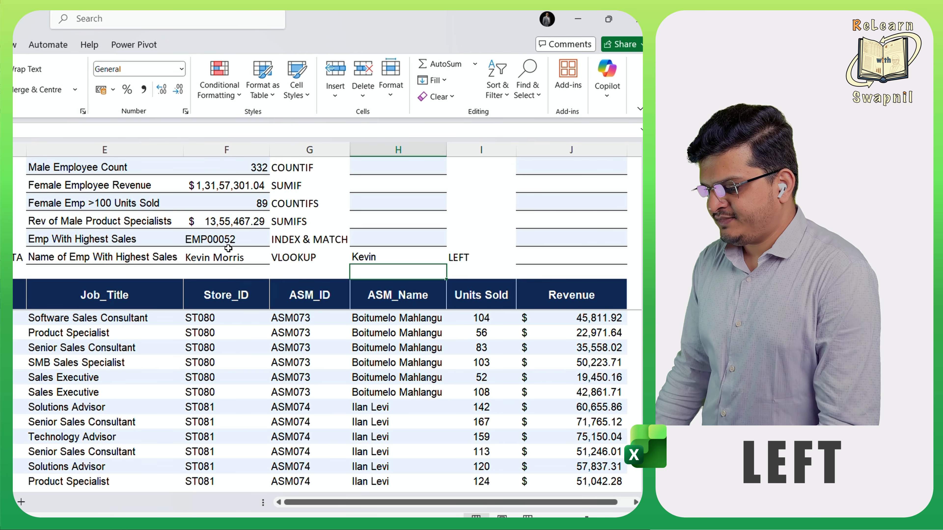
- Enter a LEN formula in H5 that counts the characters of the employee name in F6
click(374, 236)
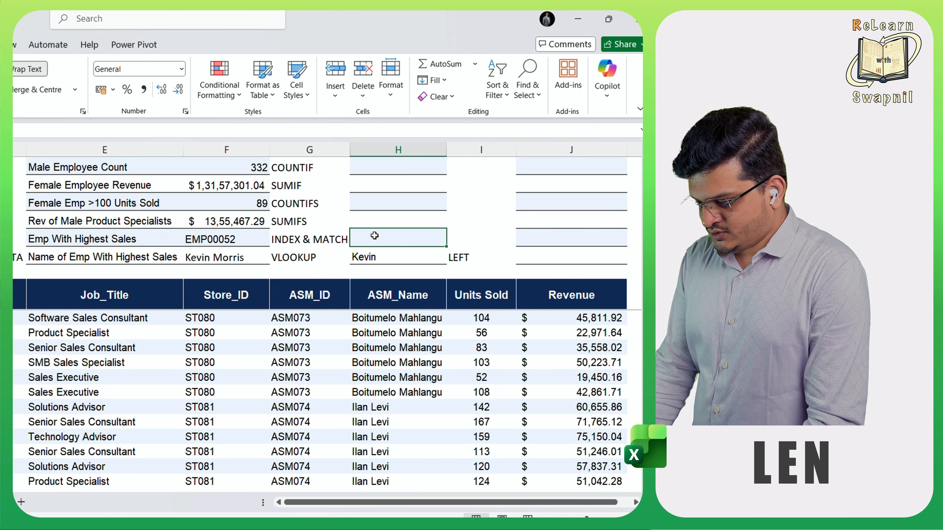
text(=LEN()
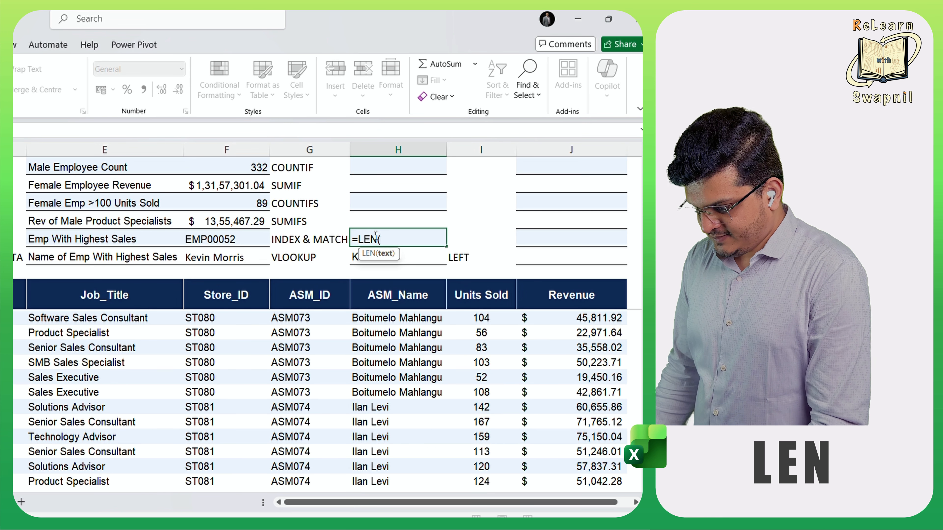
click(209, 260)
text())
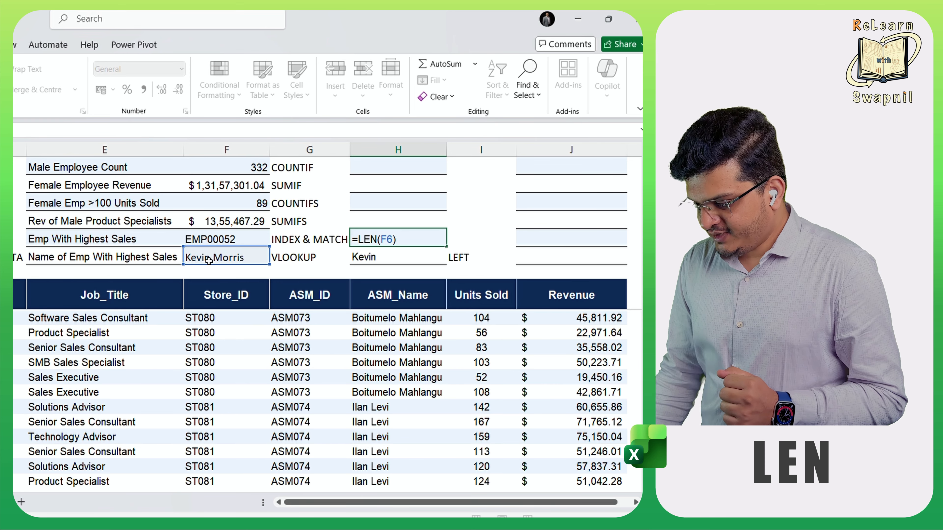
key(Return)
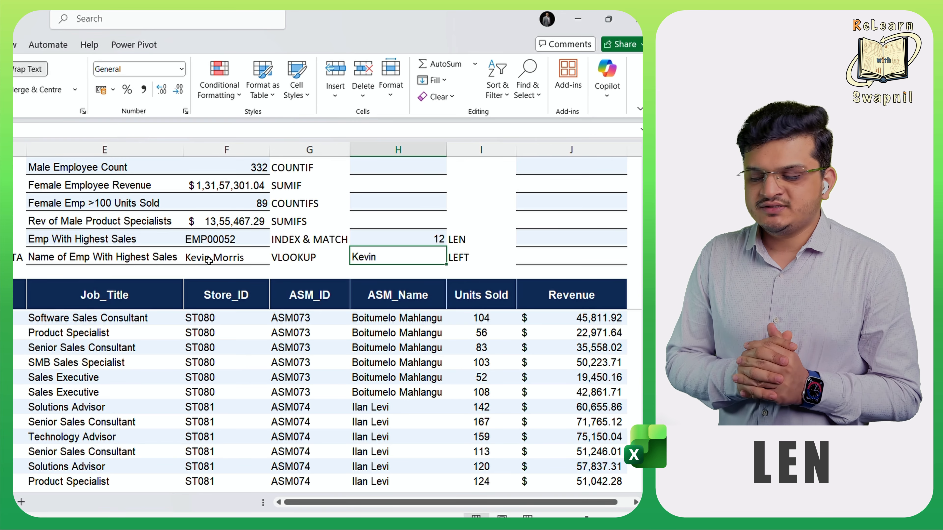
- Enter a RIGHT formula in H4 that extracts the last 6 characters of F6
click(408, 222)
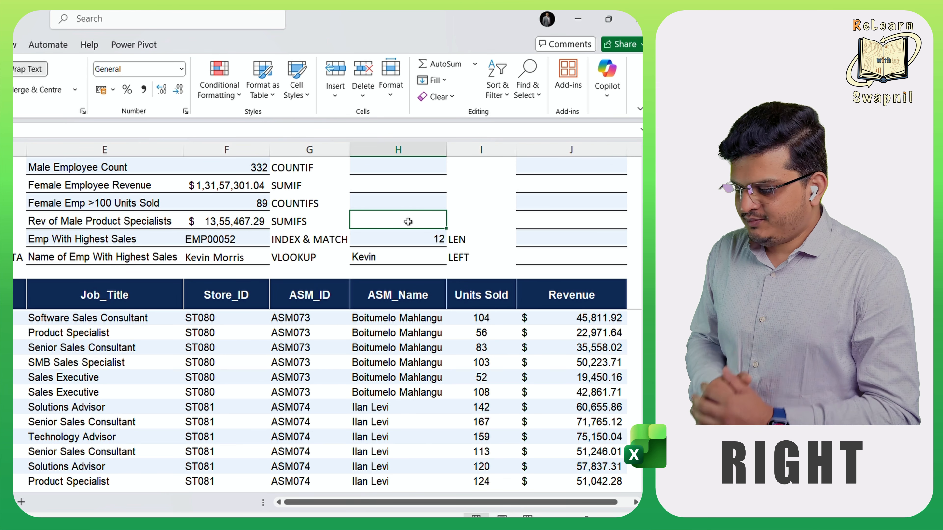
text(=)
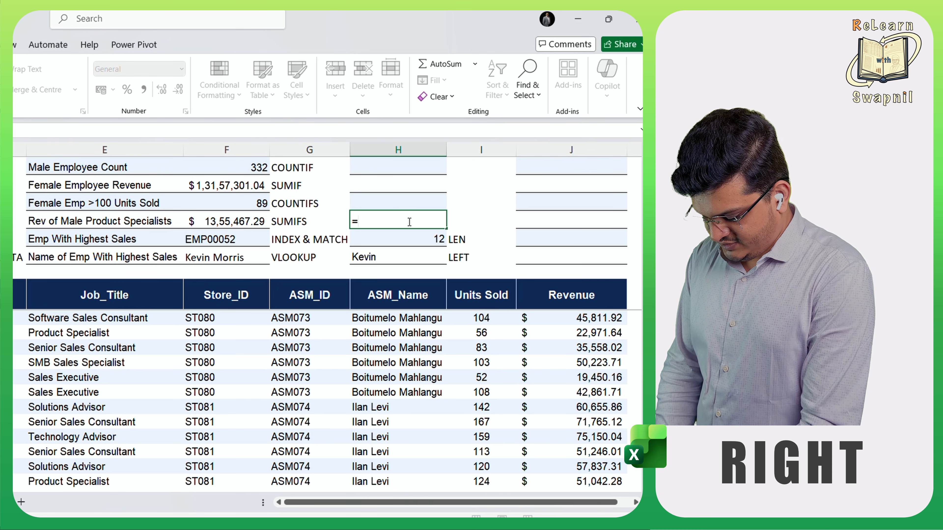
text(righ)
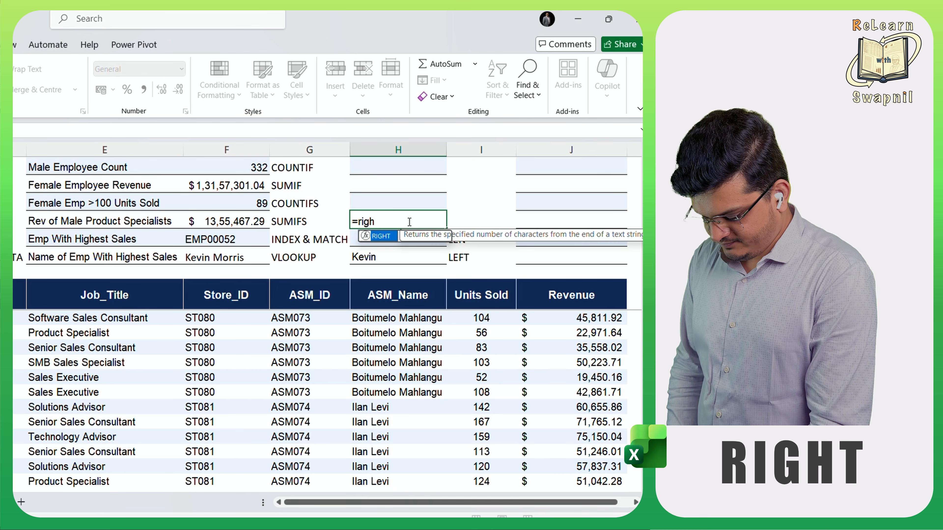
key(Tab)
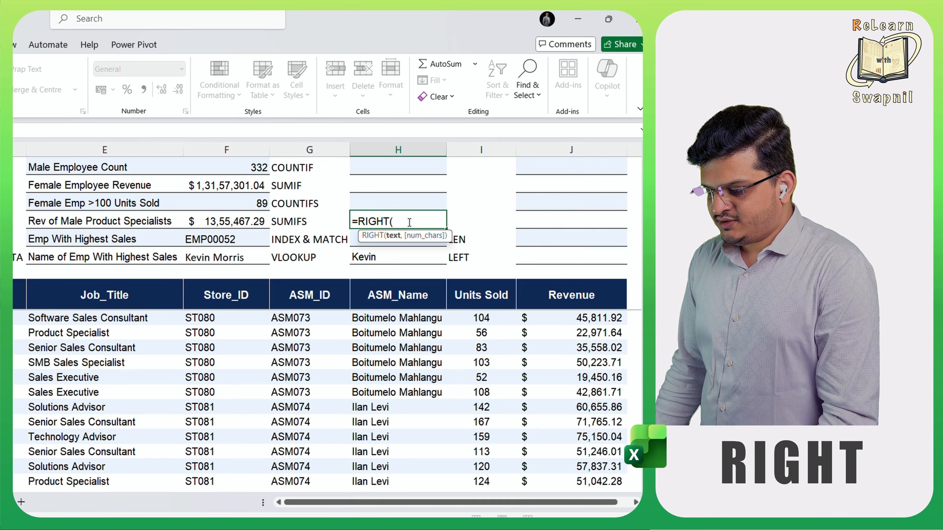
click(226, 257)
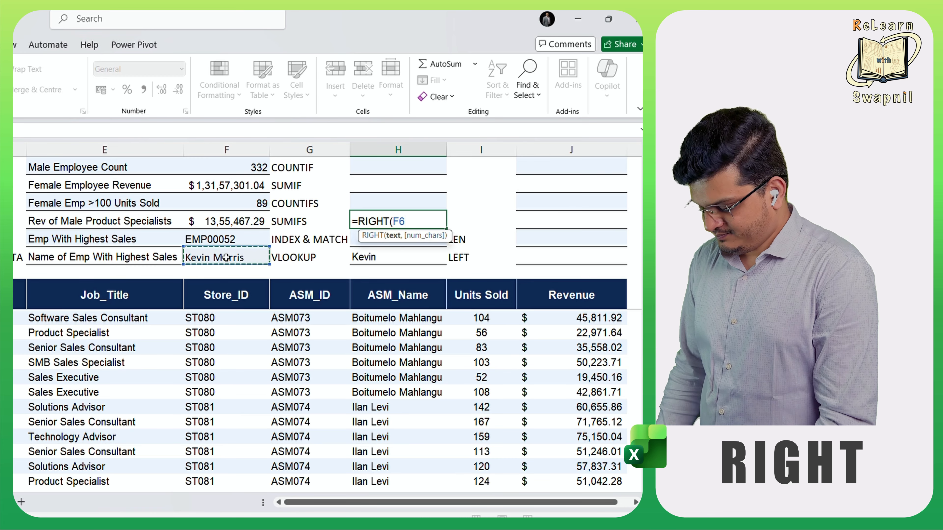
text(,)
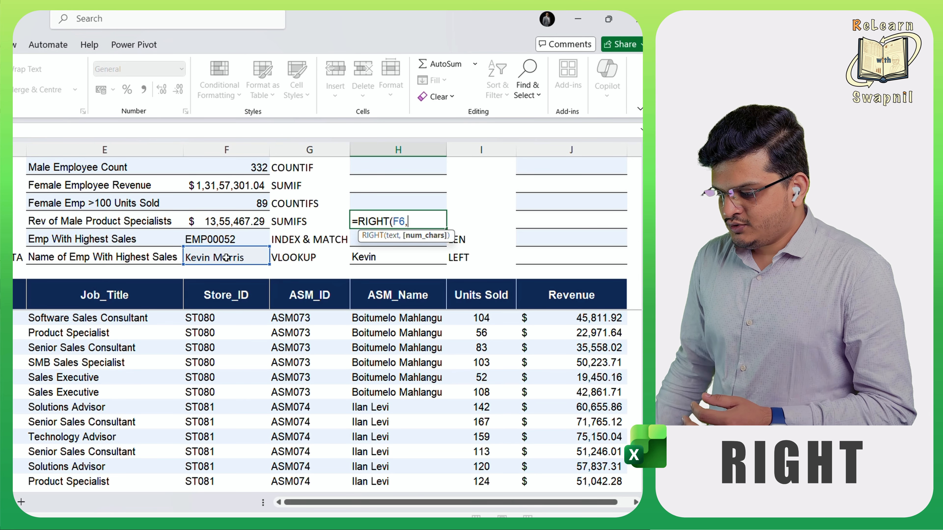
text(6))
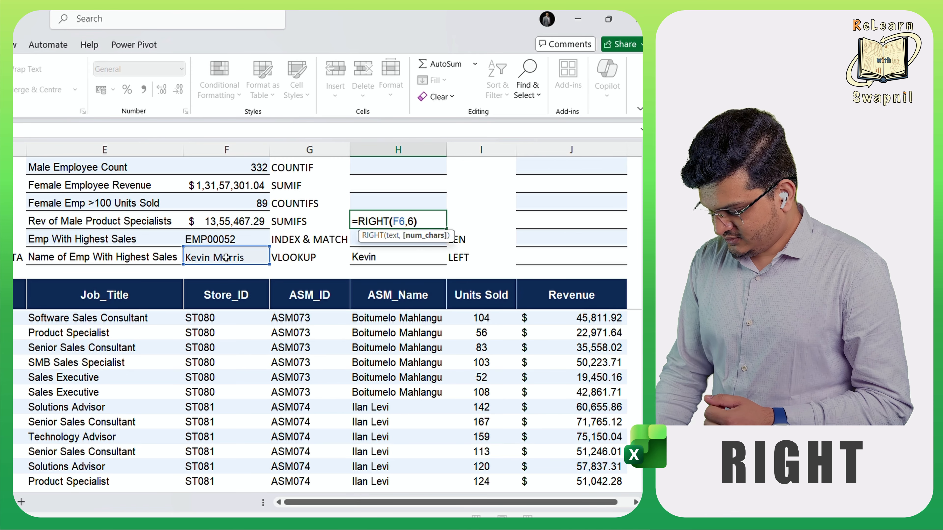
key(Return)
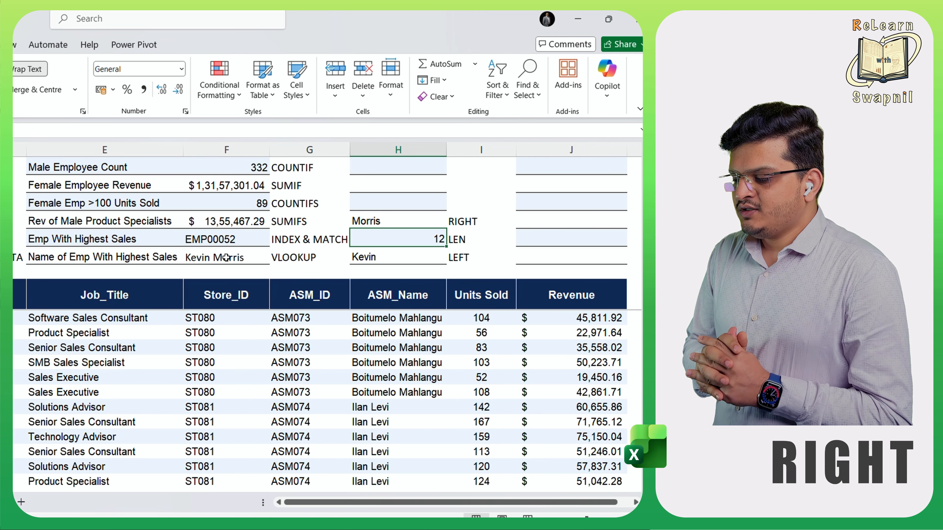
- Enter a MID formula in H3 that extracts 8 characters from B6, starting at character 7
click(405, 203)
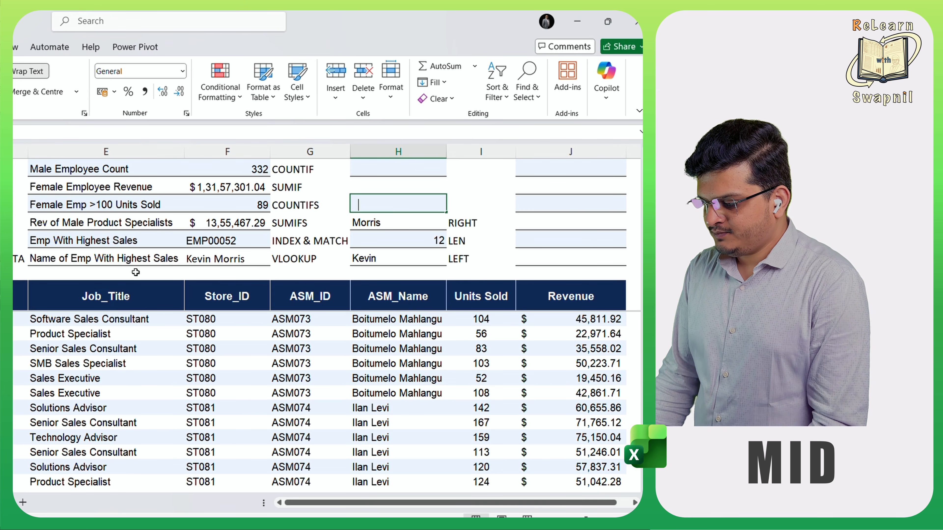
text(=mid)
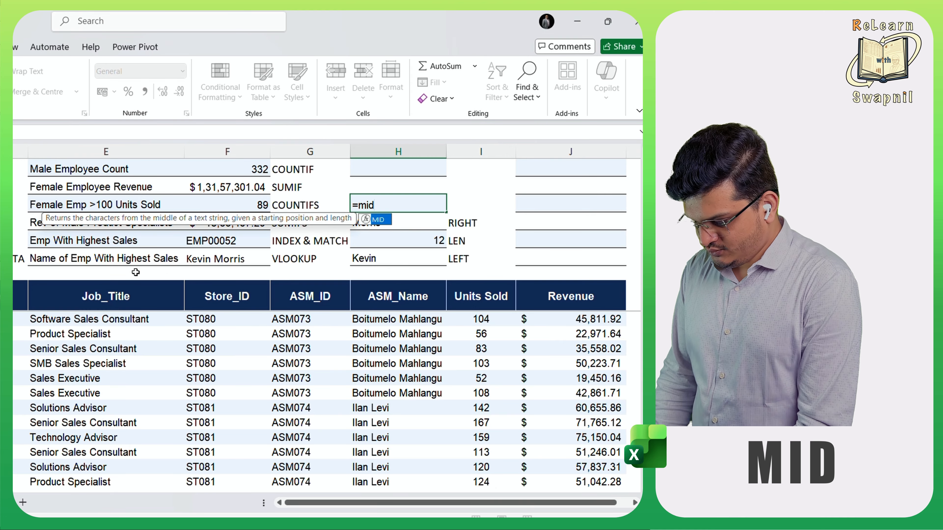
key(Tab)
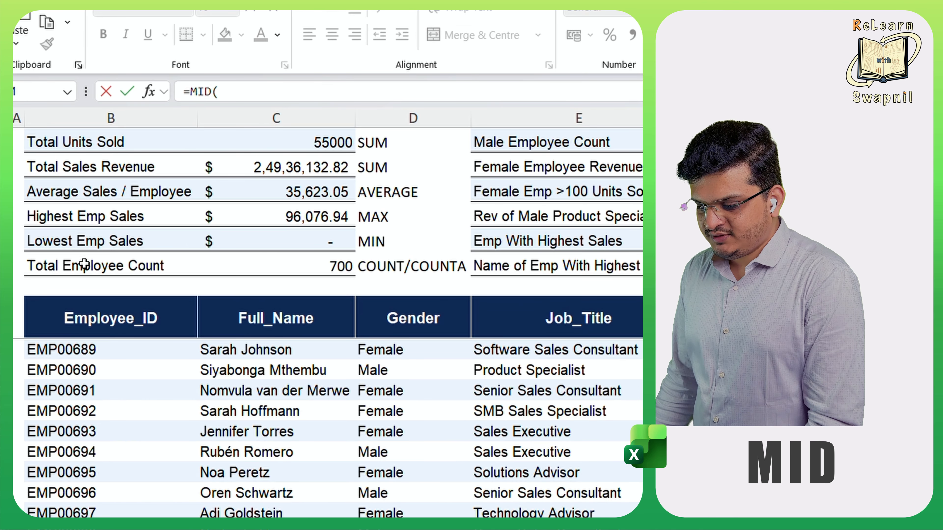
click(85, 265)
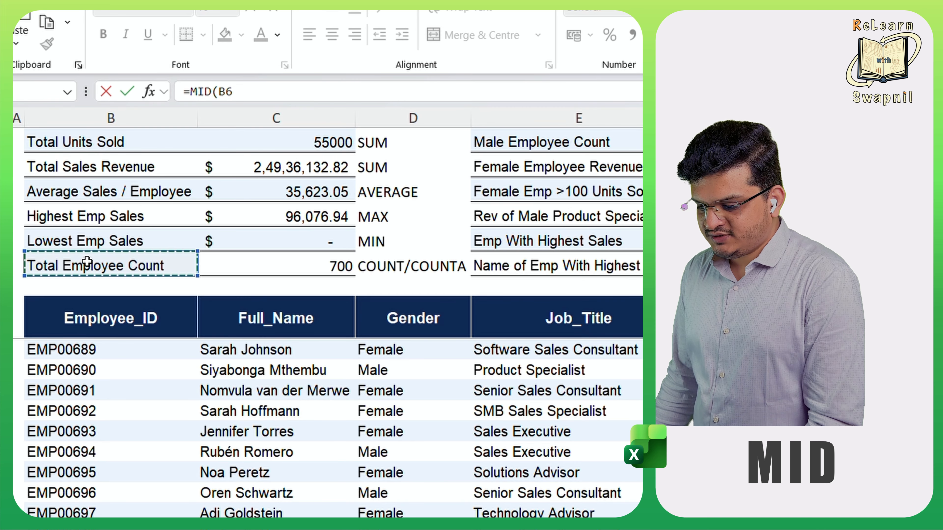
text(,)
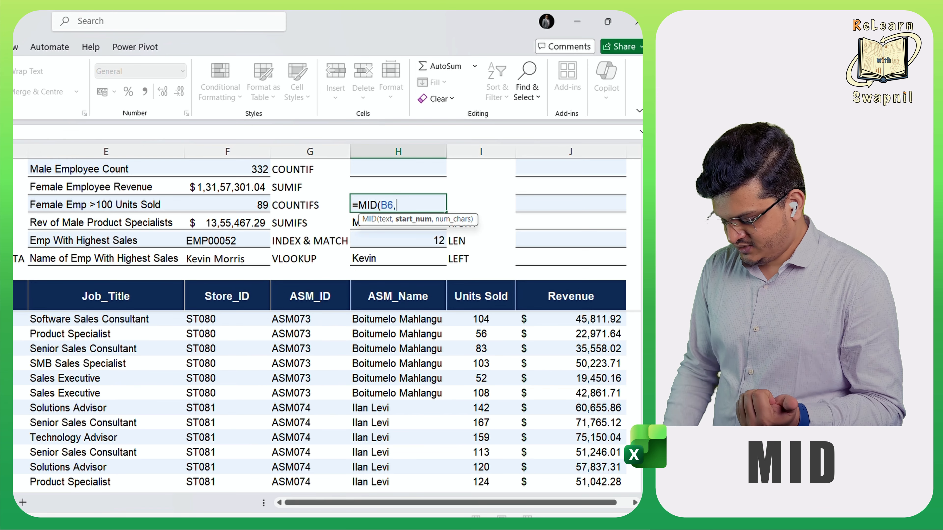
text(7)
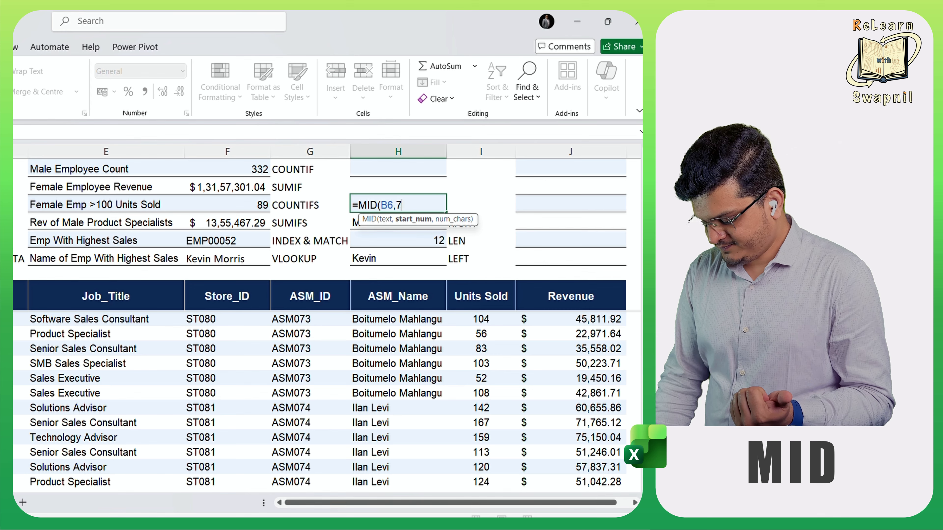
text(,)
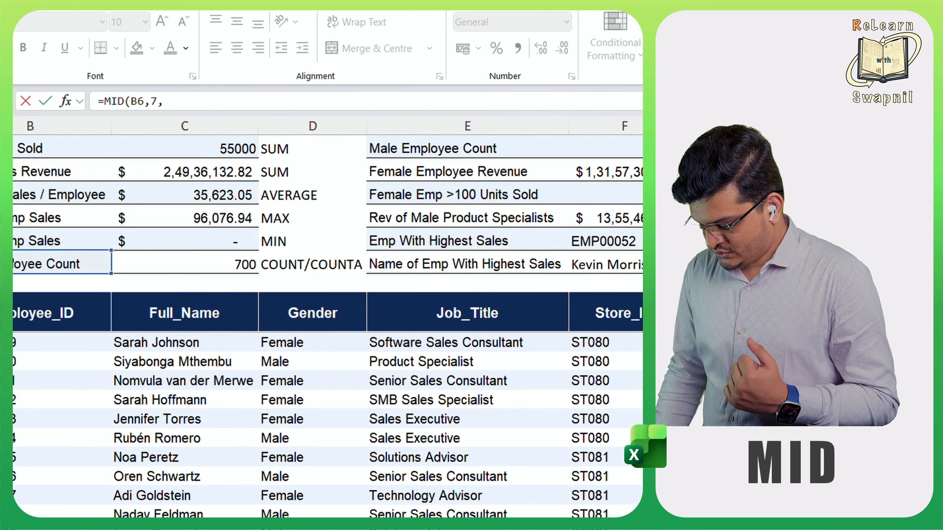
text(8)
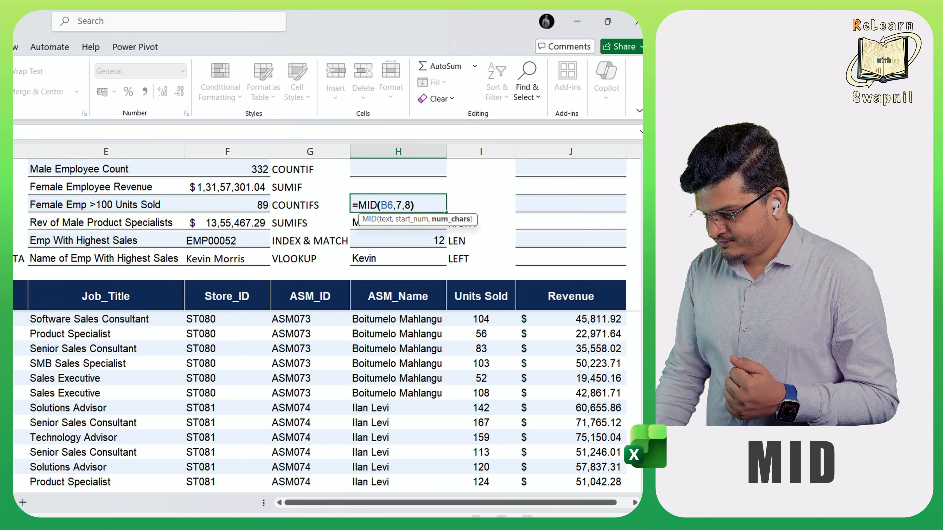
text())
key(Return)
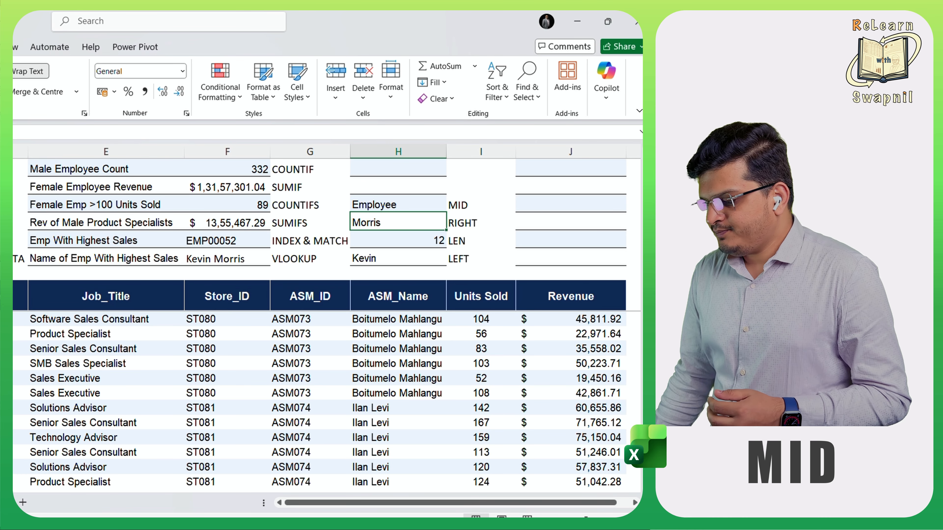
- Enter a FIND formula in H2 that locates the first space " " within the text of B6
click(398, 186)
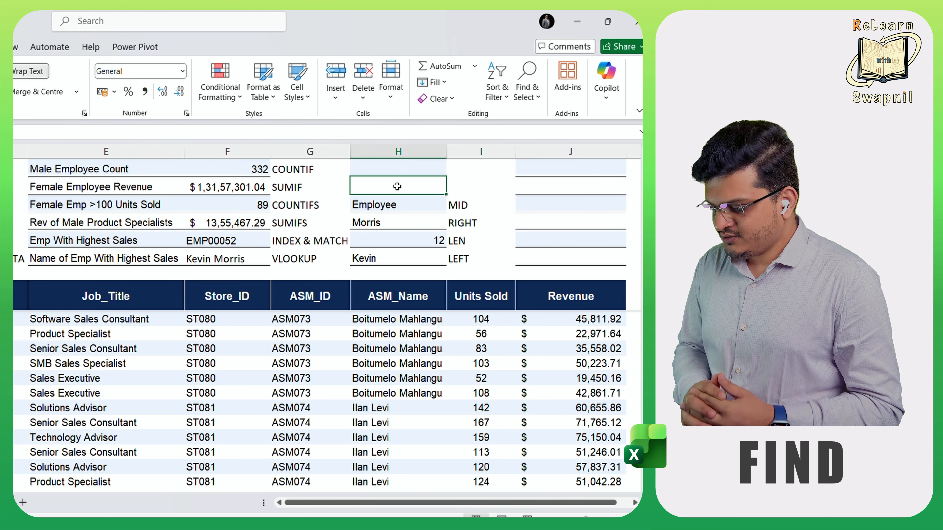
text(=find)
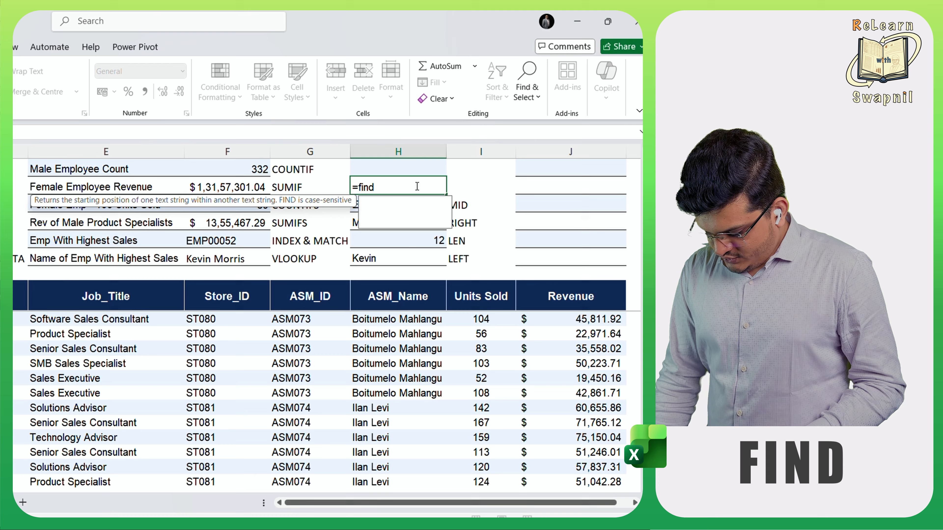
key(Tab)
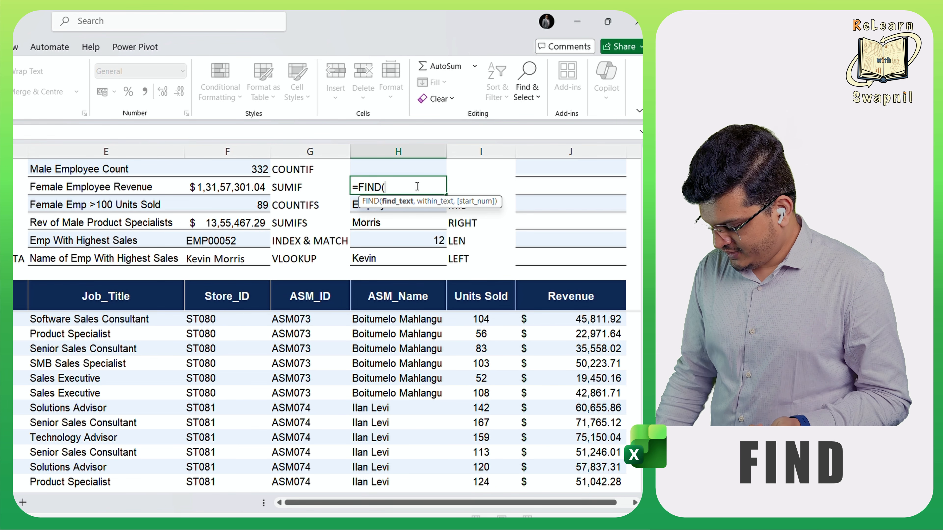
text(" ")
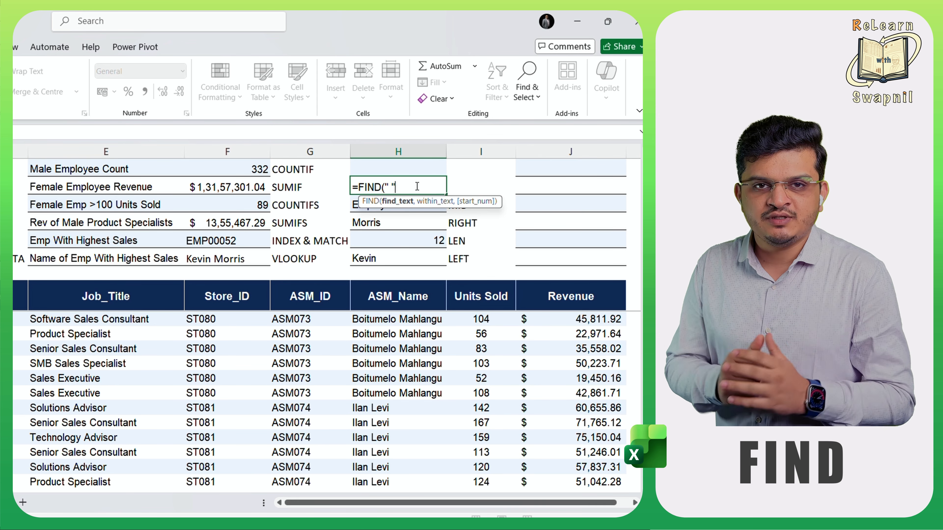
text(,)
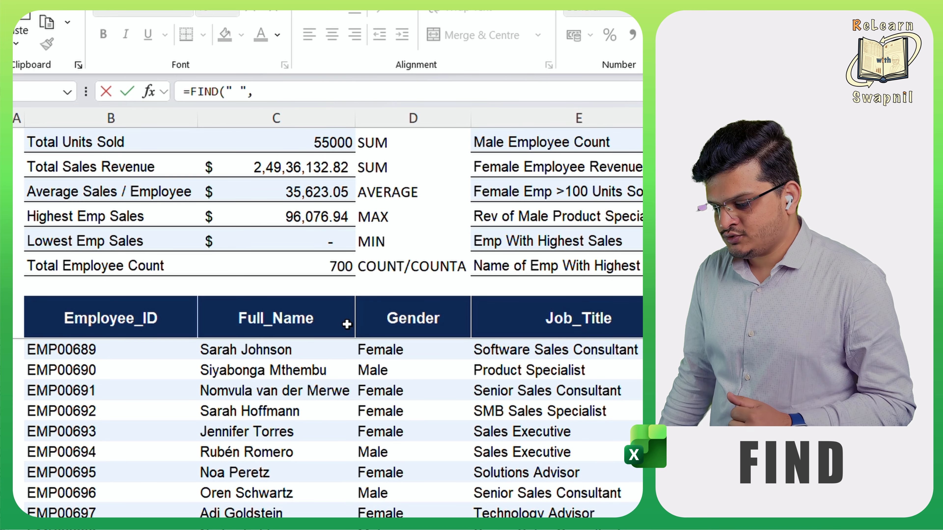
click(107, 263)
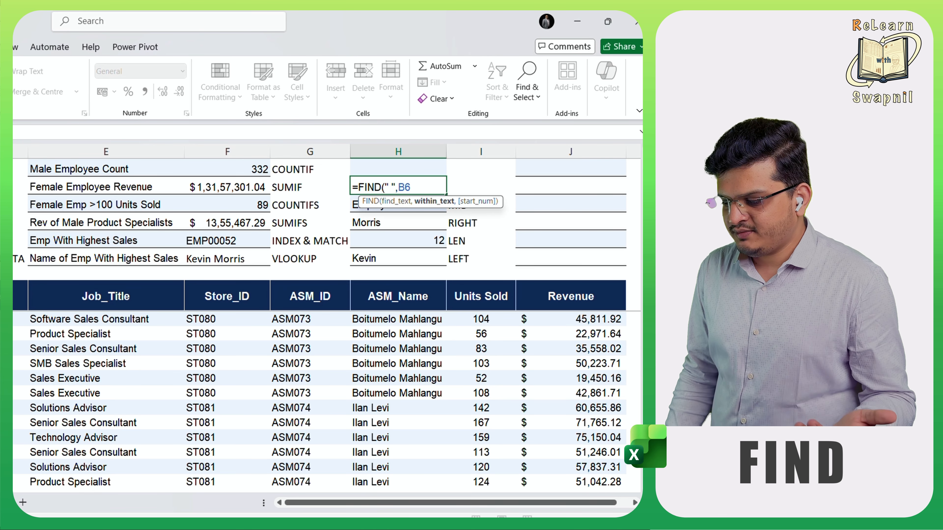
text())
key(Return)
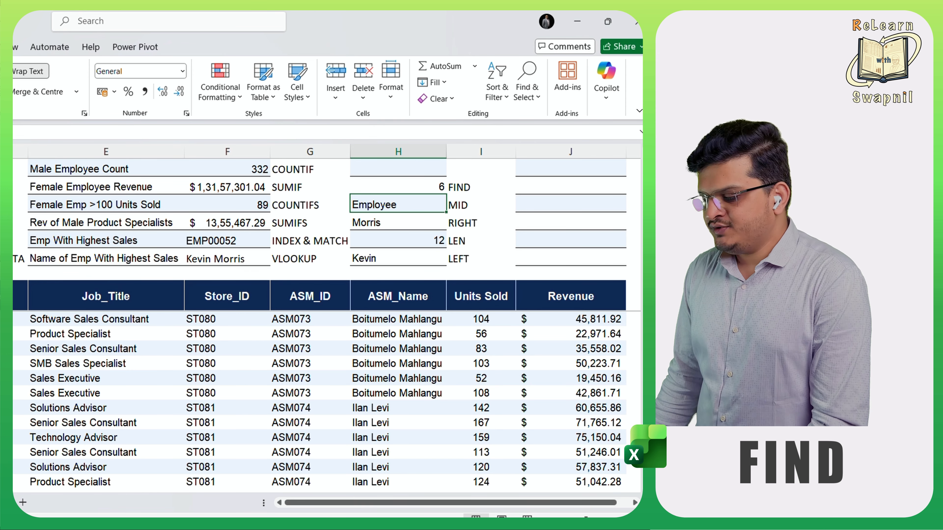
- Replace the start number in H3's MID formula with FIND(" ",B6)+1, reusing the FIND formula from H2
click(404, 185)
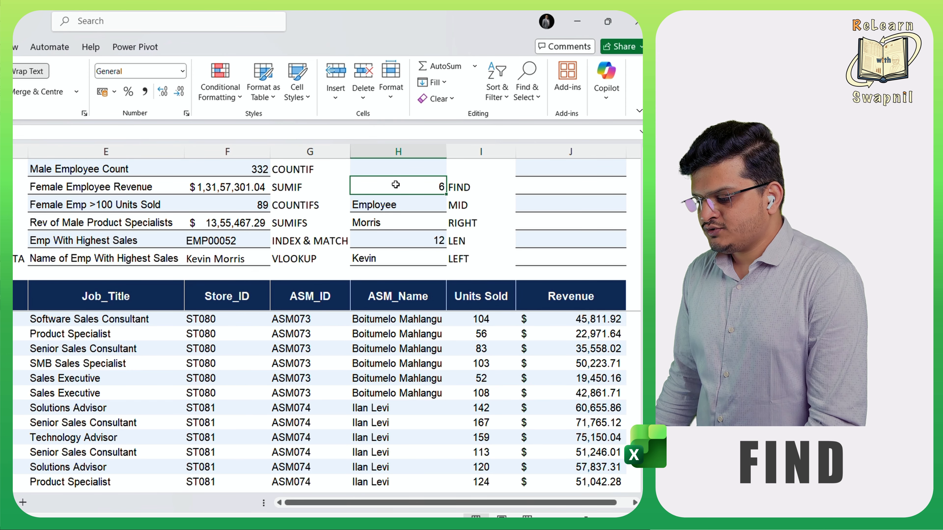
double_click(396, 184)
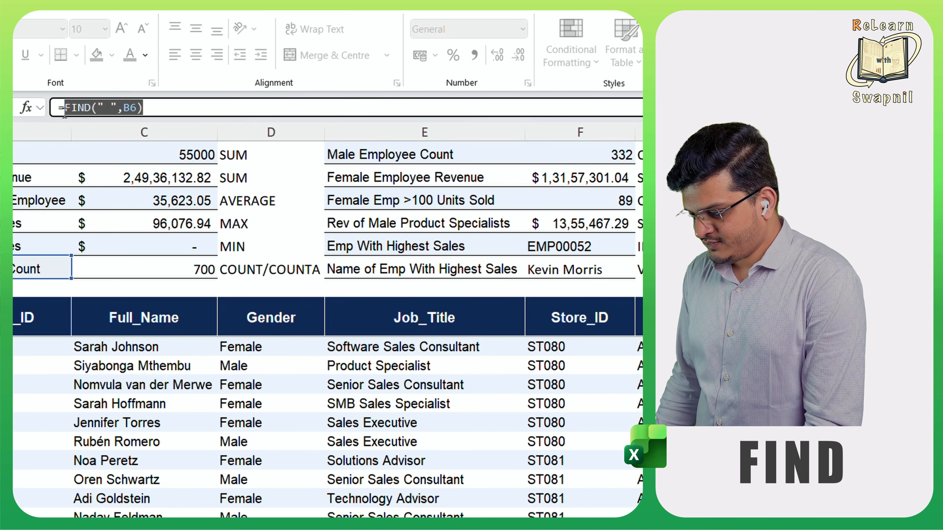
key(Escape)
key(Right)
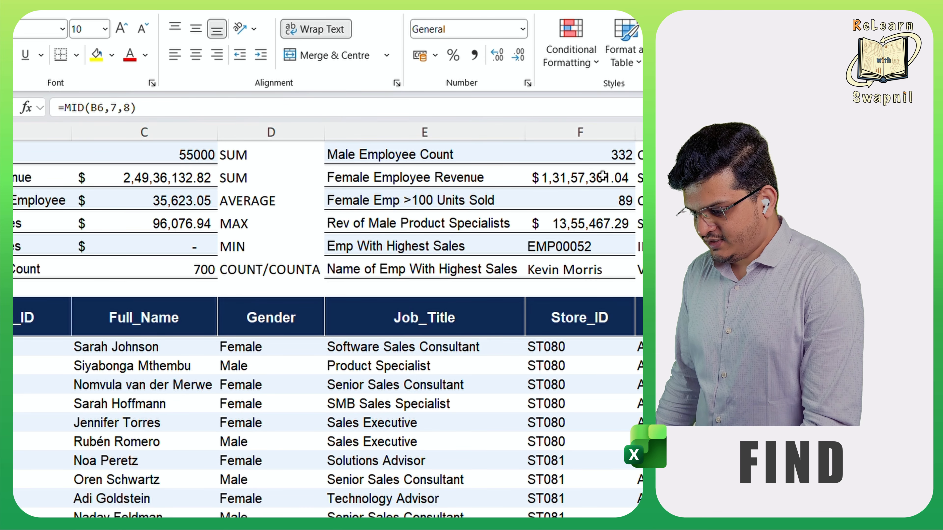
click(117, 108)
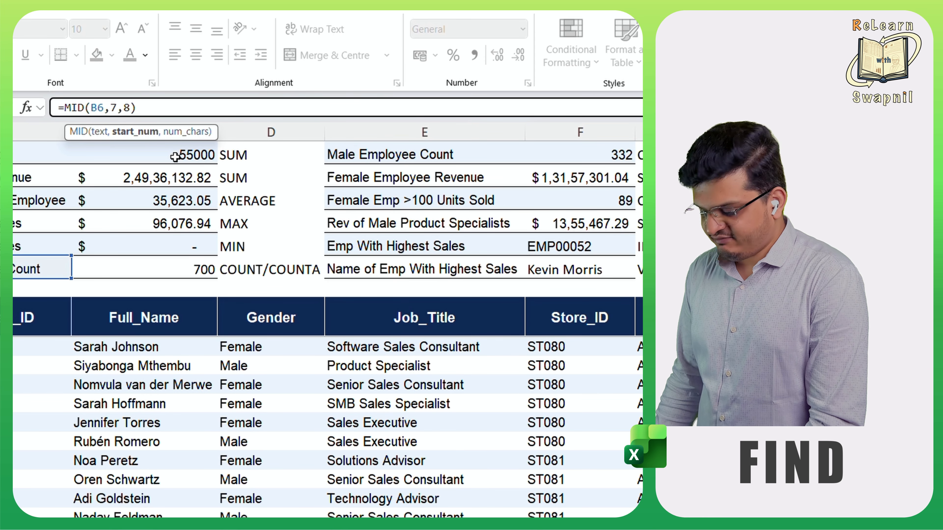
key(BackSpace)
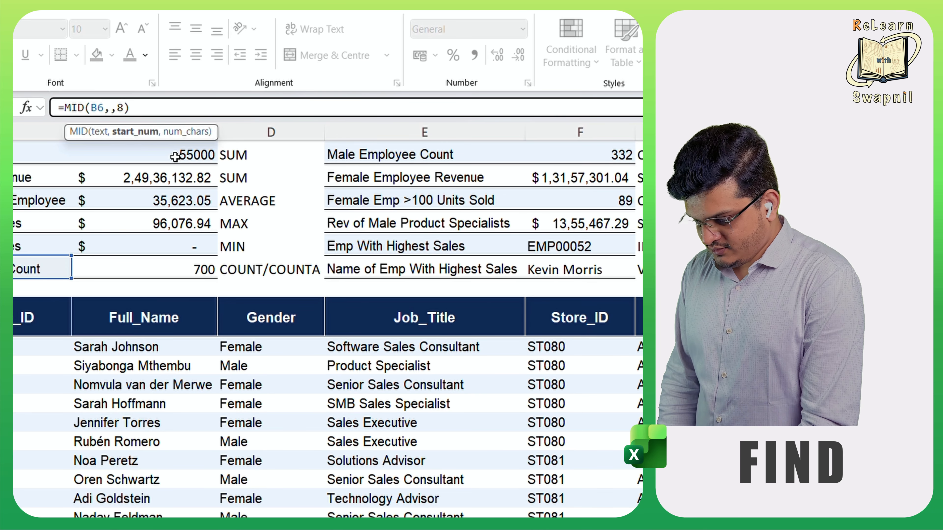
key(ctrl+v)
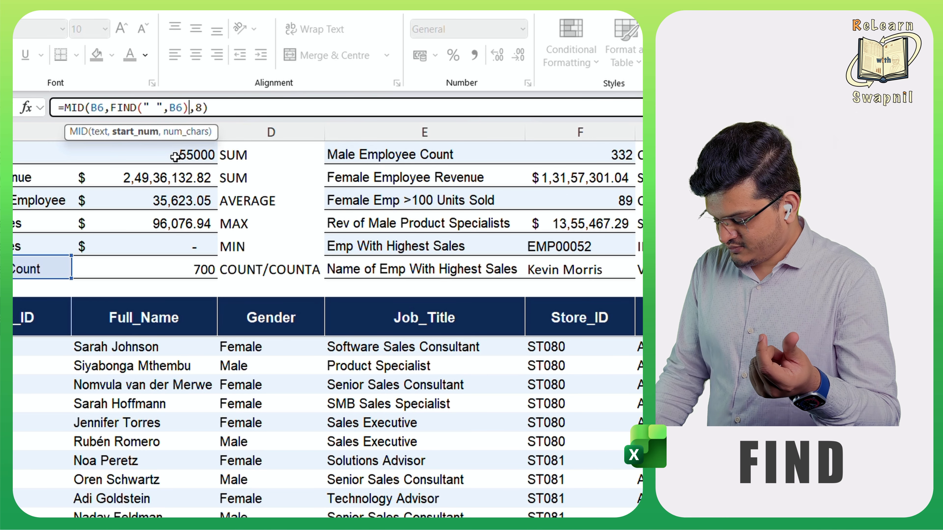
text(+1)
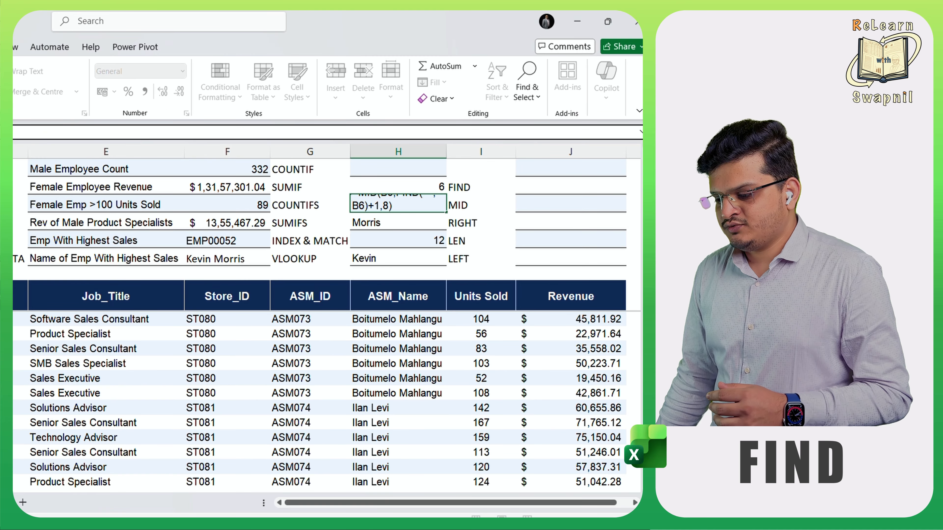
key(Return)
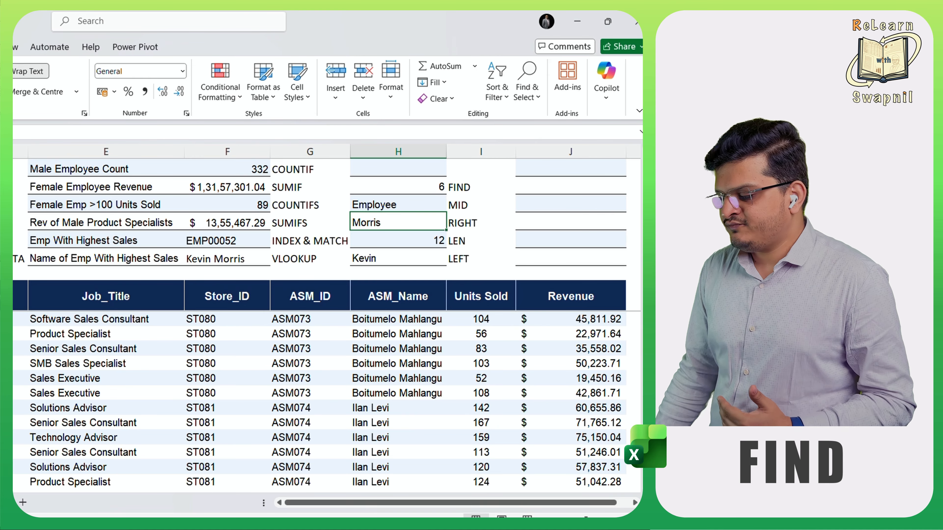
click(411, 204)
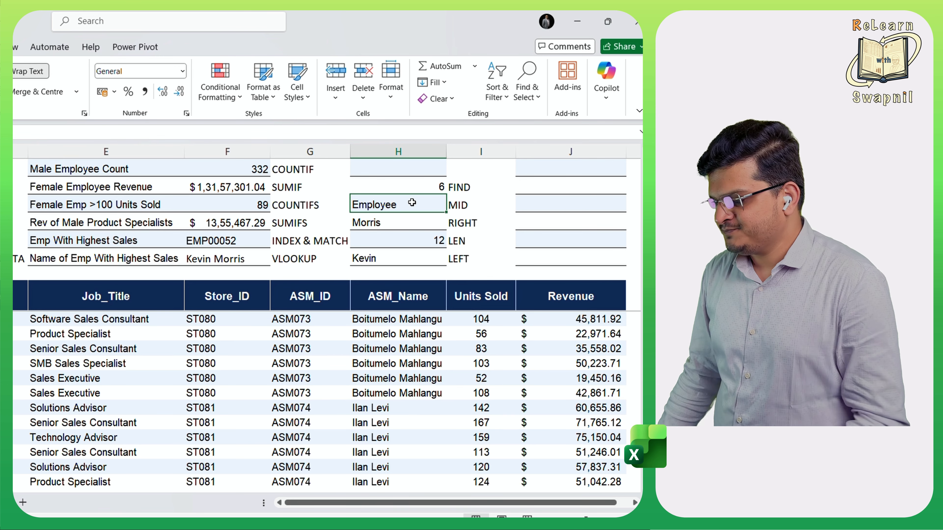
- Enter the sample text "Revenue" in J1 with extra leading and trailing spaces
click(397, 172)
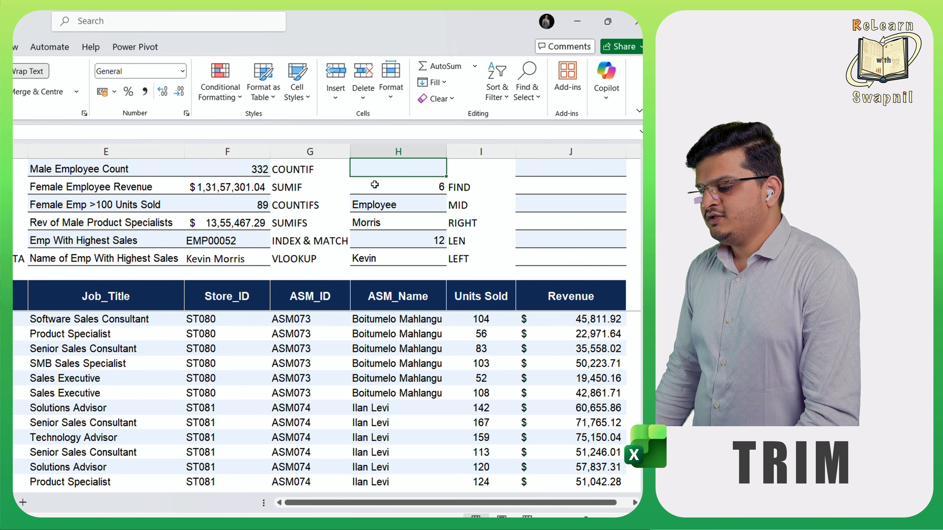
click(569, 171)
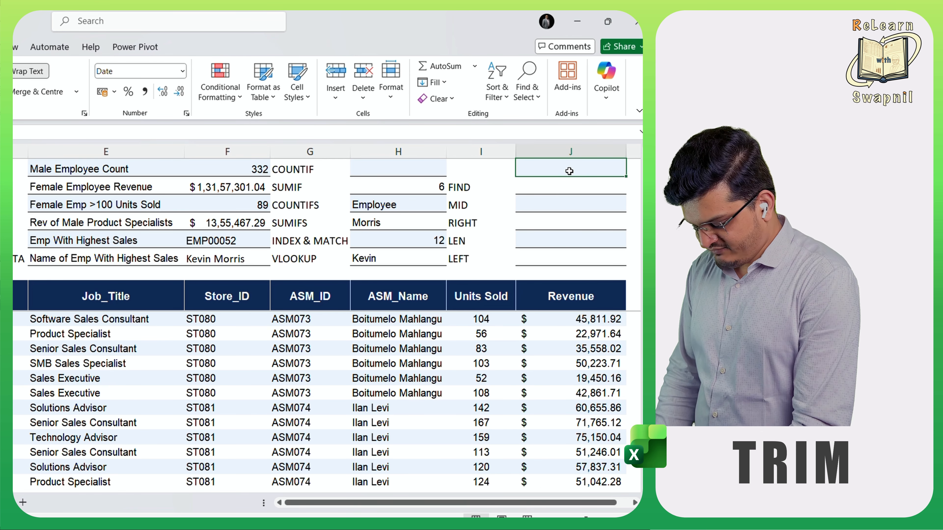
text(Reve)
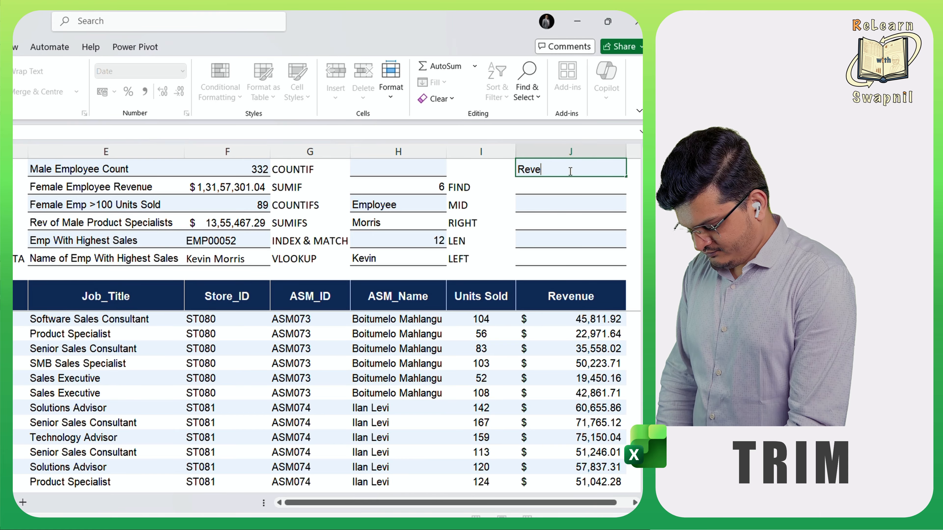
text(nue)
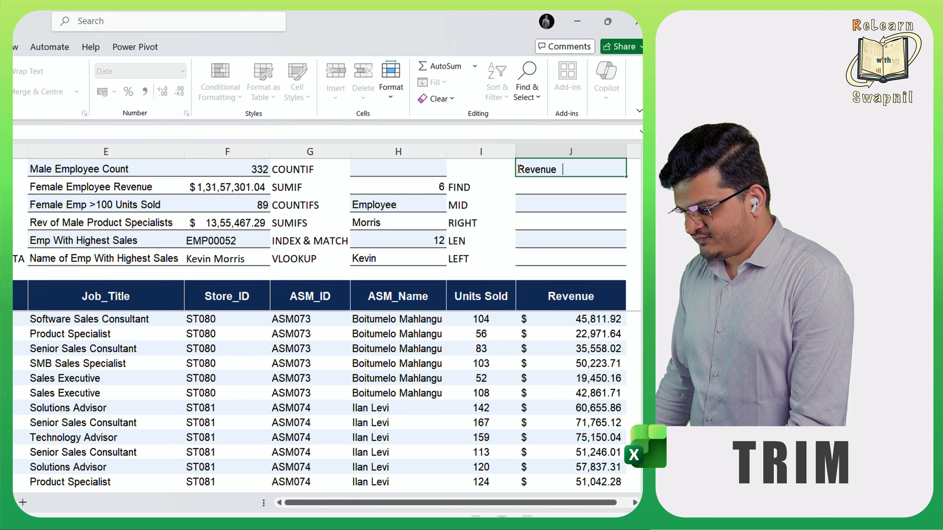
key(Home)
click(541, 187)
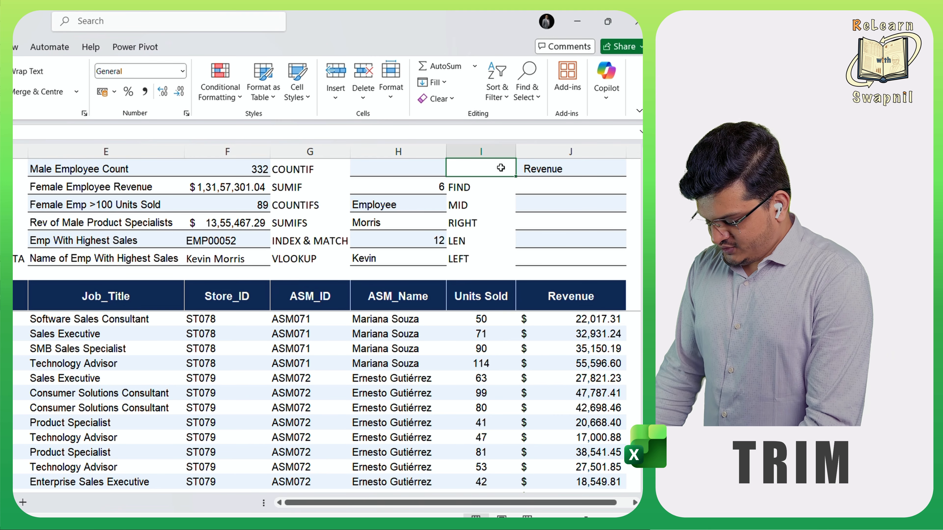
- Enter a LEN formula in I1 that counts the characters of the text in J1
text(=lef)
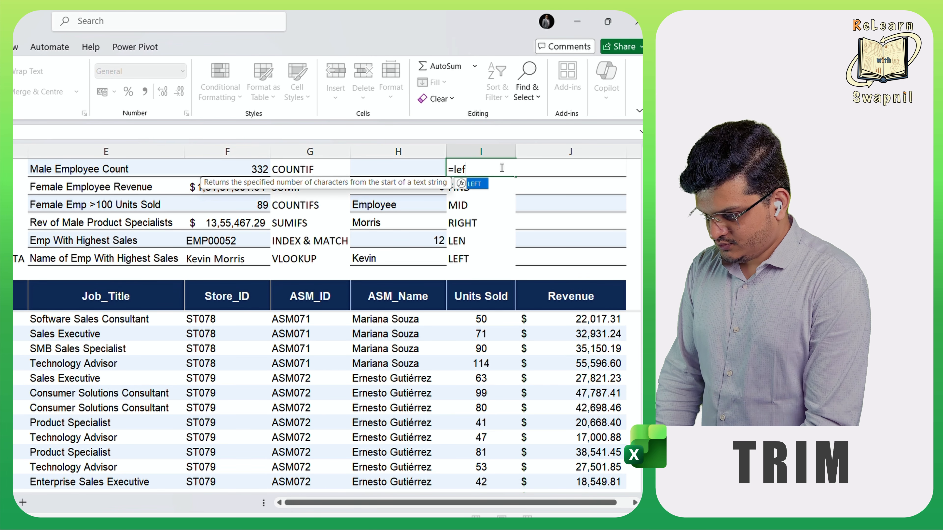
key(BackSpace)
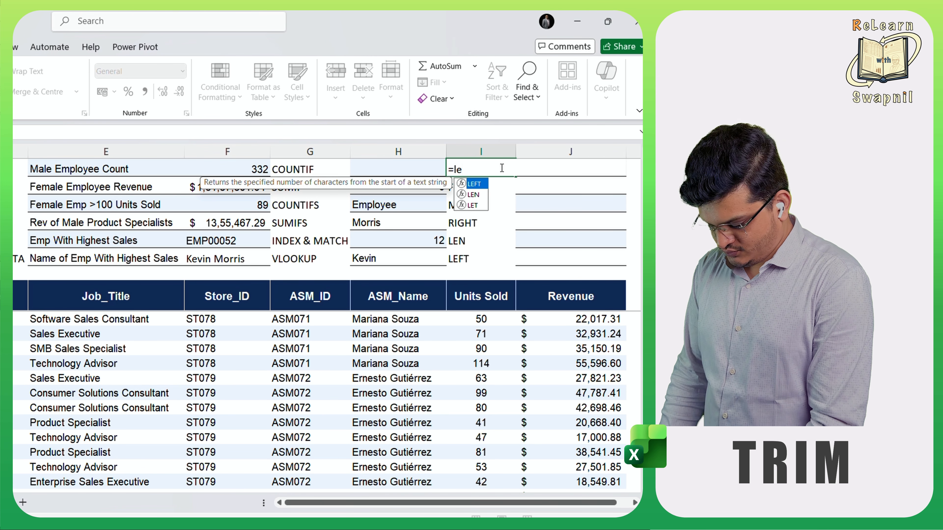
key(Down)
key(Tab)
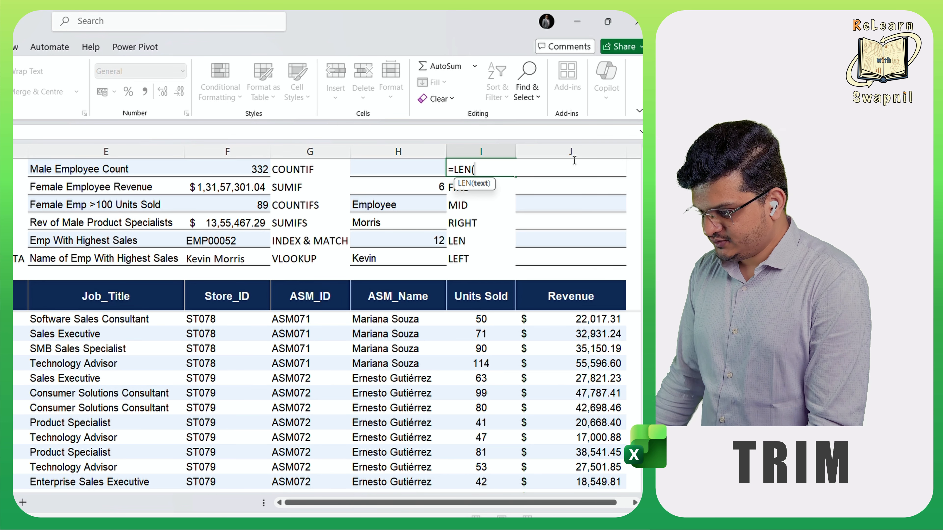
click(595, 160)
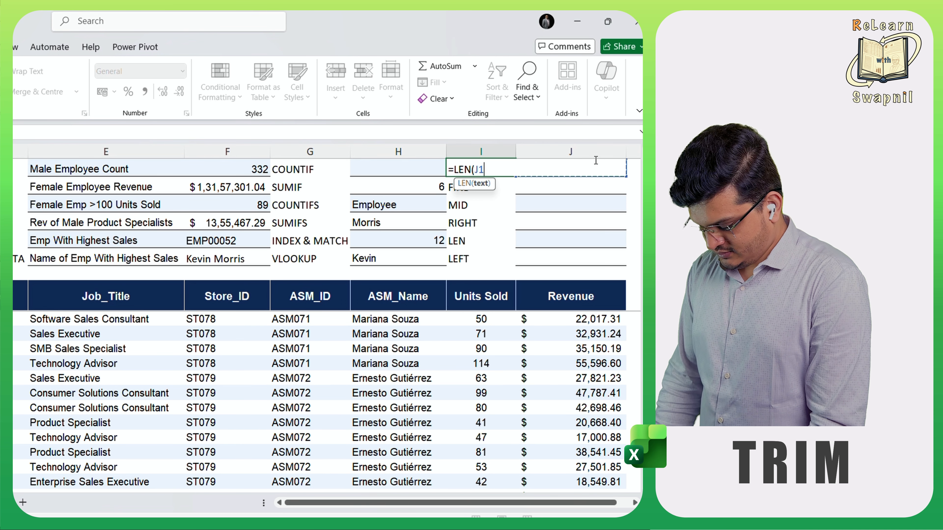
text())
key(Return)
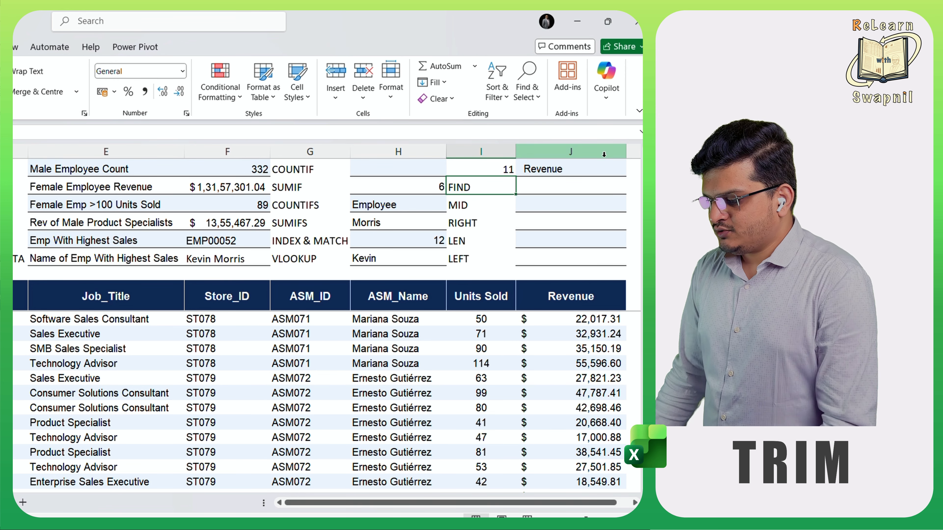
- Enter a TRIM formula in H1 that removes the extra spaces from the text in J1
click(410, 170)
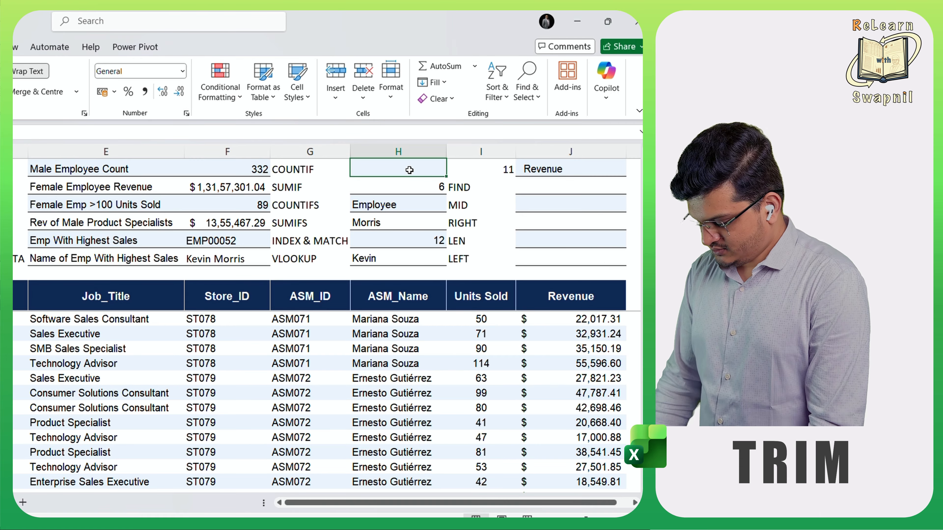
text(=trim)
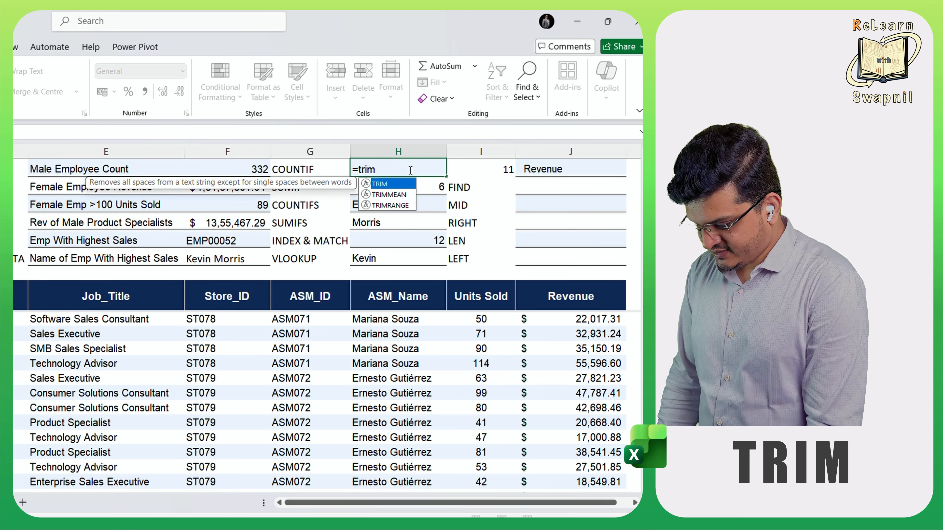
key(Tab)
click(561, 167)
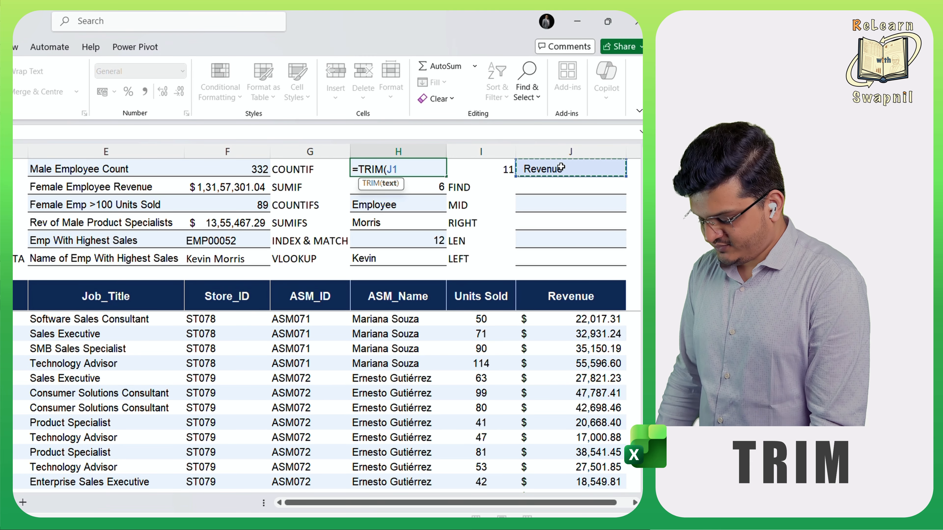
text())
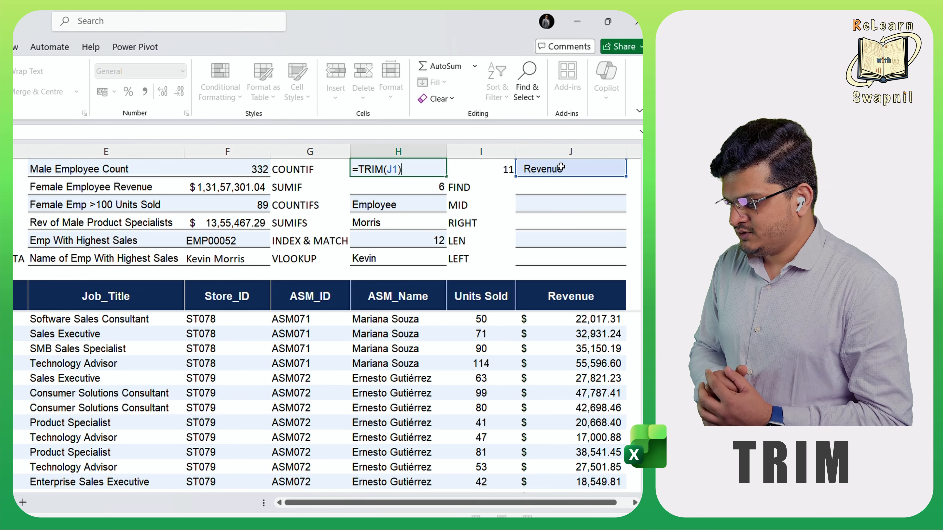
key(Return)
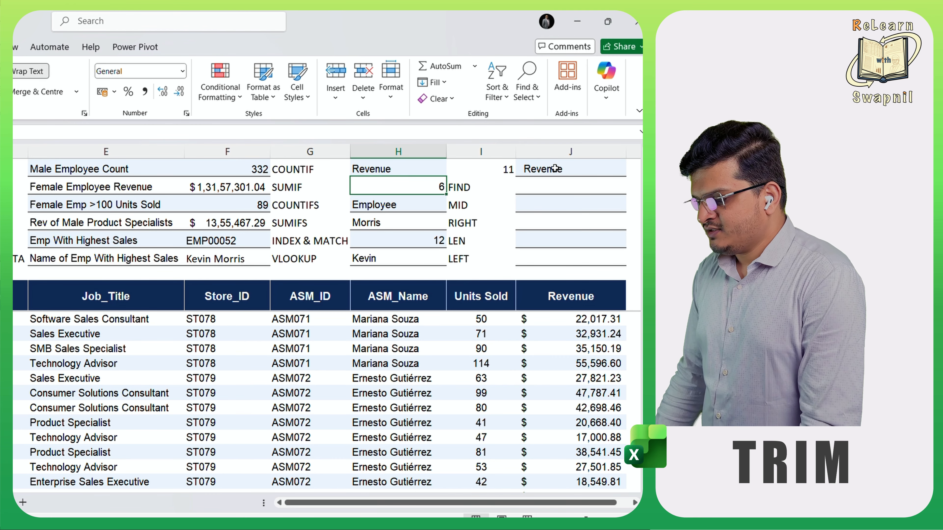
- Change the LEN formula in I1 so it counts the characters of the trimmed text in H1
click(499, 168)
text(=LEN(J1))
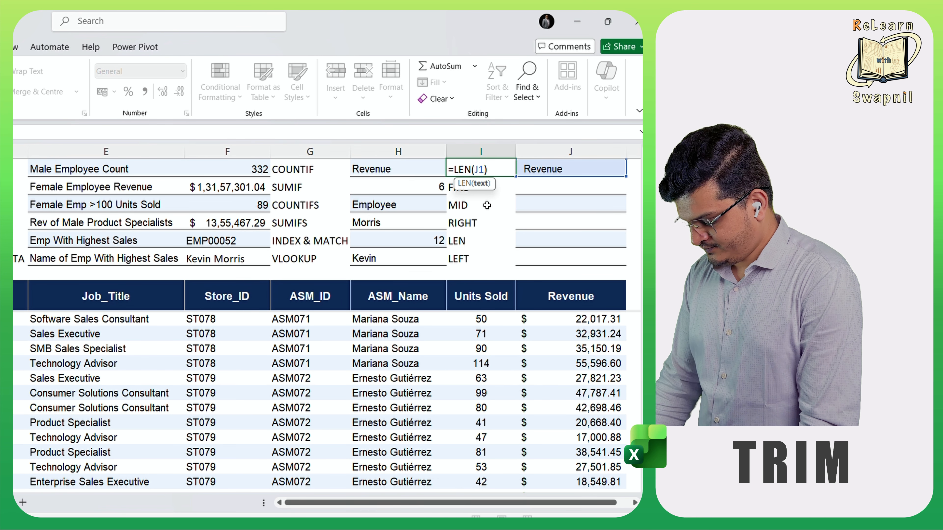
key(BackSpace)
key(BackSpace)
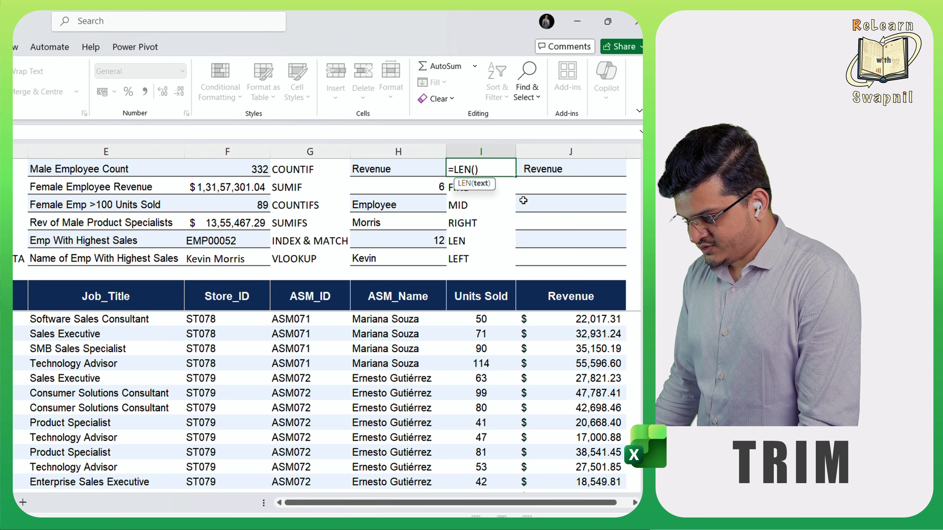
click(369, 170)
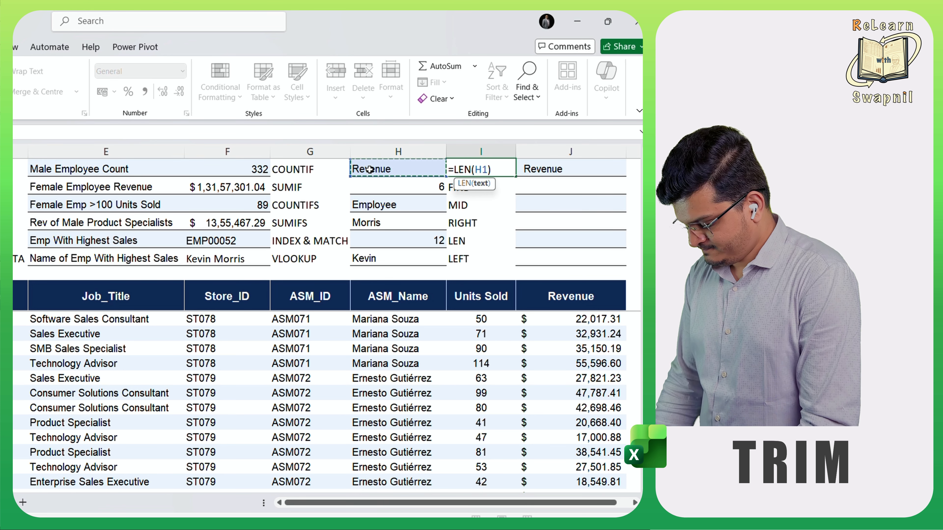
key(Return)
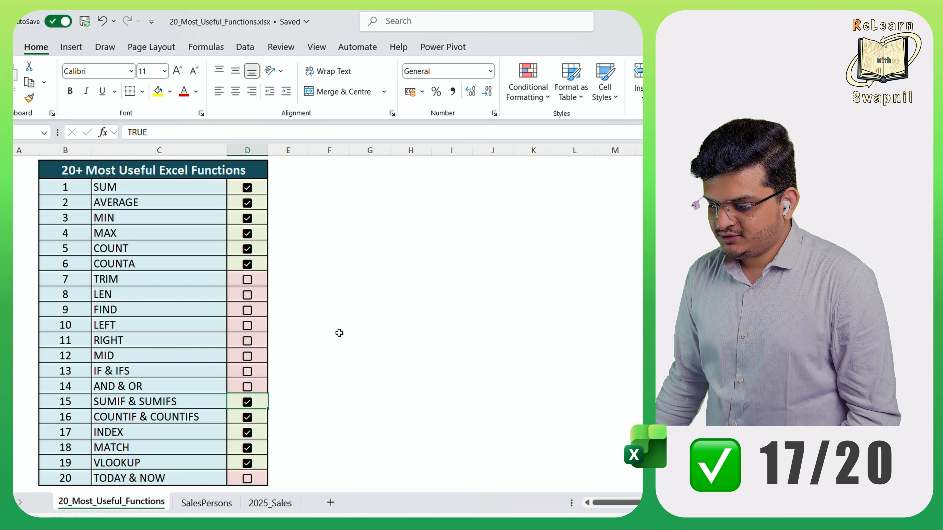
- Check off TRIM, LEN, FIND, LEFT, RIGHT and MID in the function list on the 20_Most_Useful_Functions sheet
click(248, 281)
click(247, 295)
click(247, 311)
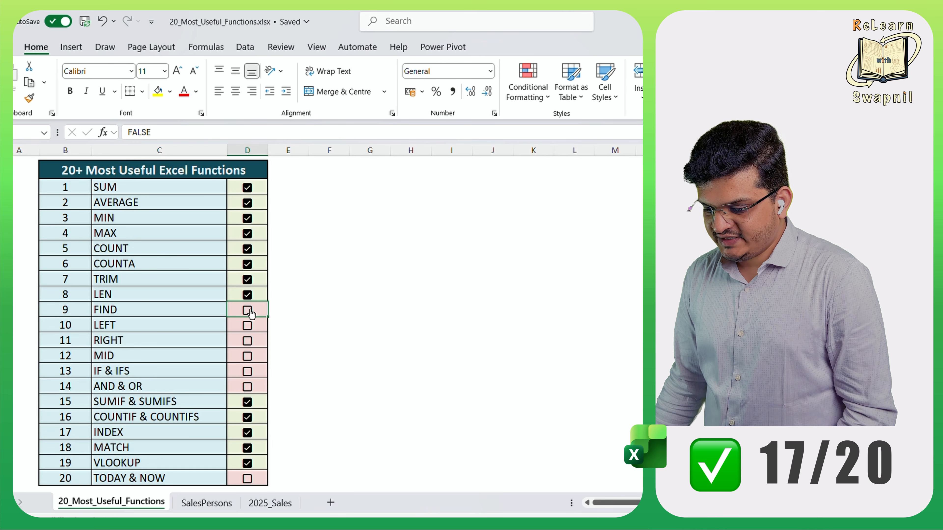
click(248, 327)
click(248, 342)
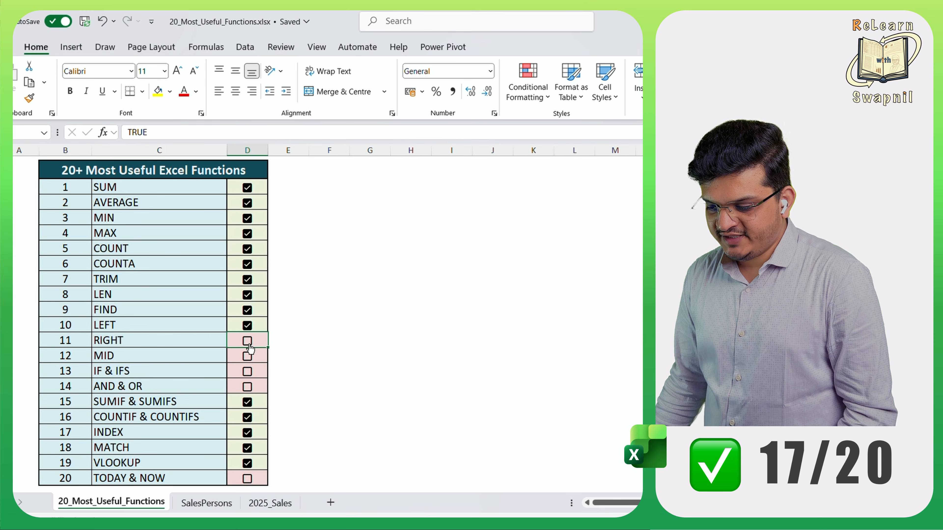
click(249, 357)
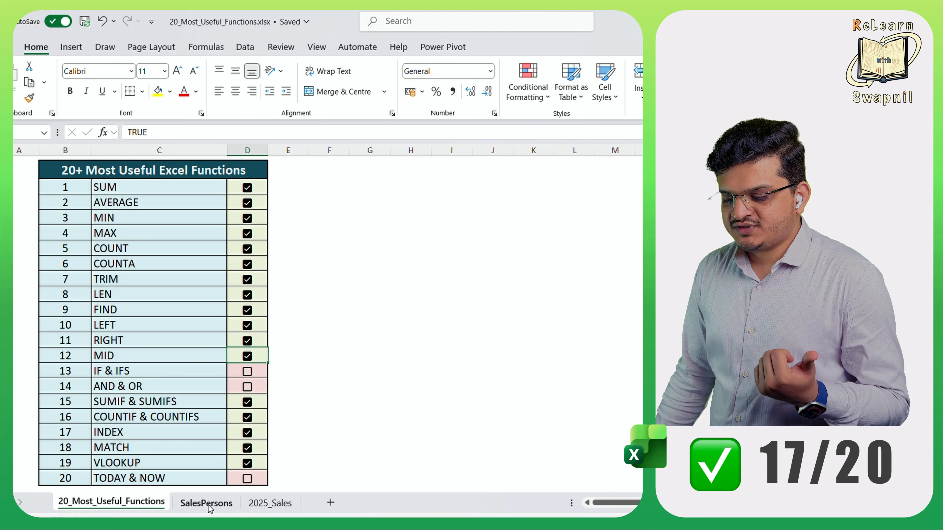
- On the SalesPersons sheet, enter an IF formula in J1 that returns "Yes" if I1 equals 7 and "No" otherwise
click(225, 502)
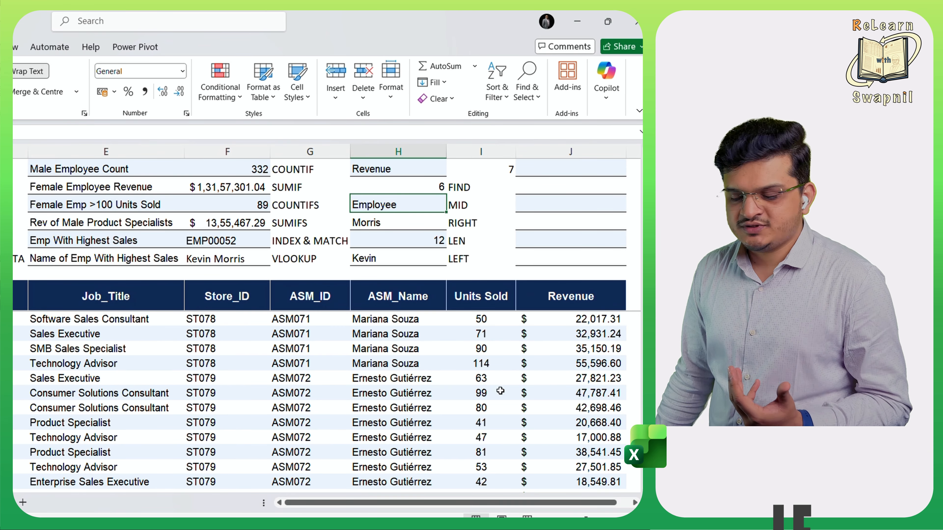
click(536, 174)
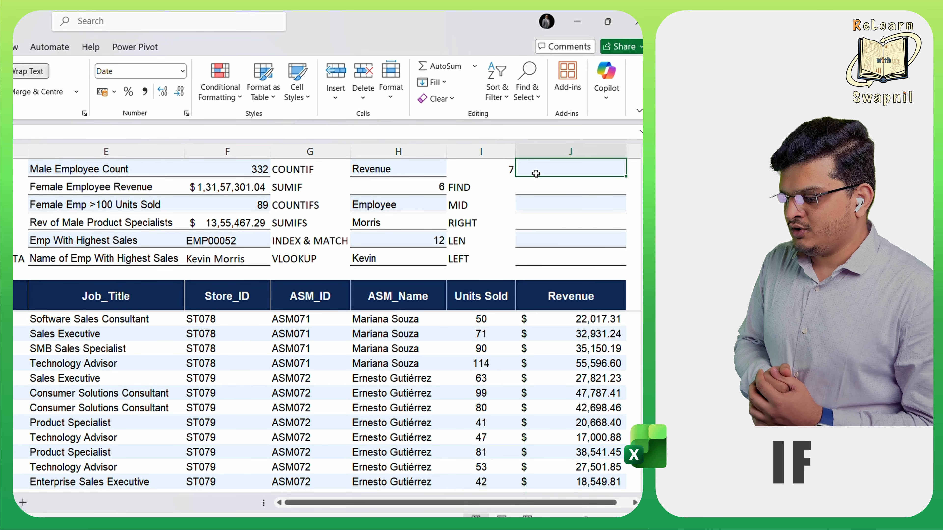
scroll(534, 177, up, 2)
text(=if)
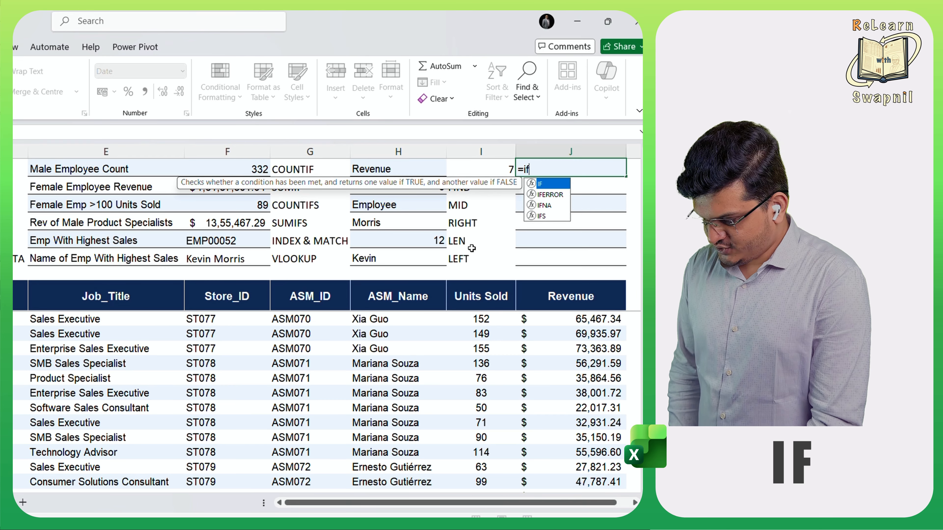
key(Tab)
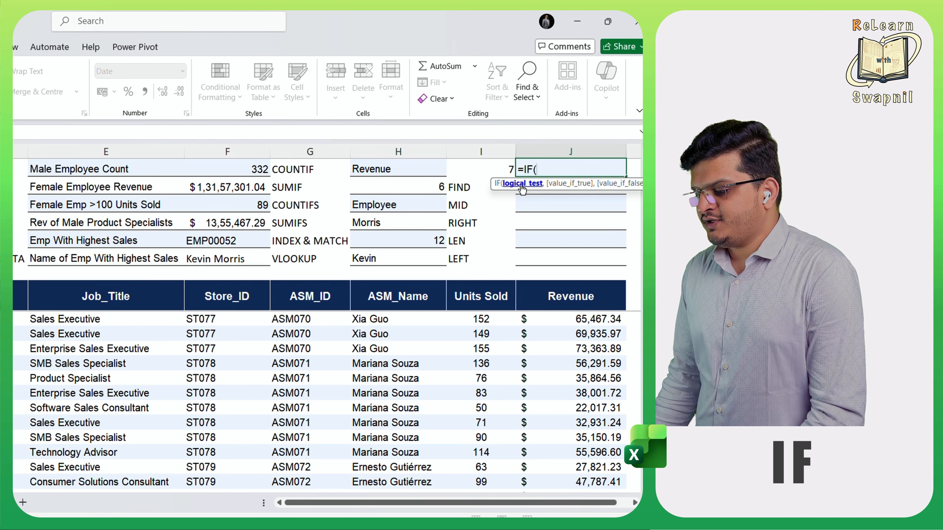
click(482, 168)
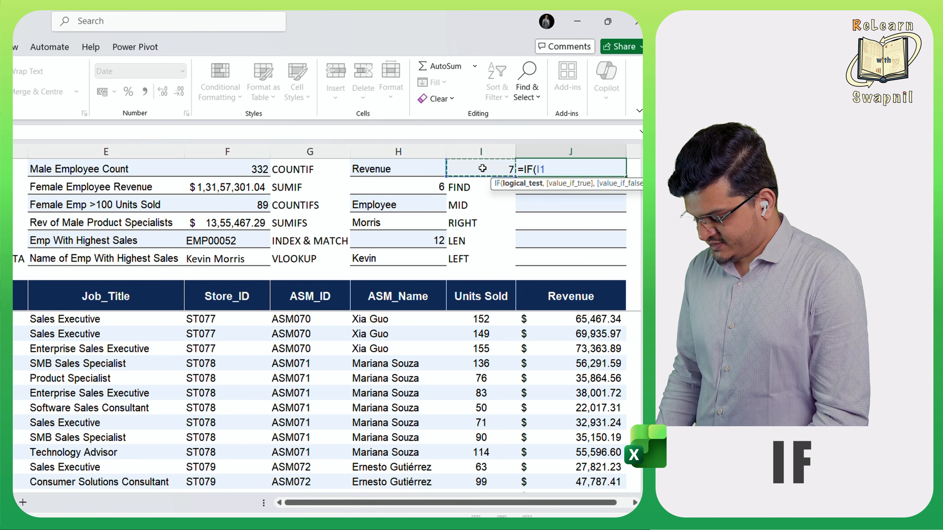
text(+)
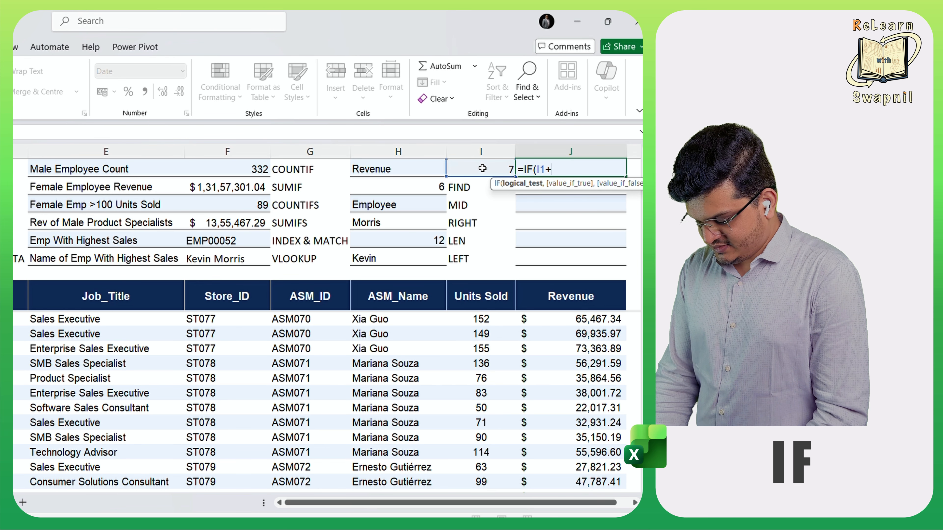
key(BackSpace)
text(=)
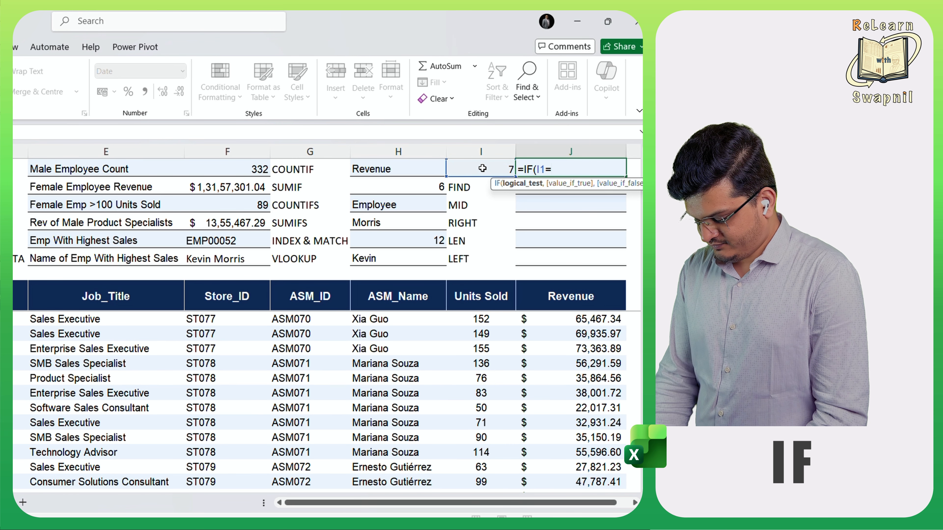
text(7,)
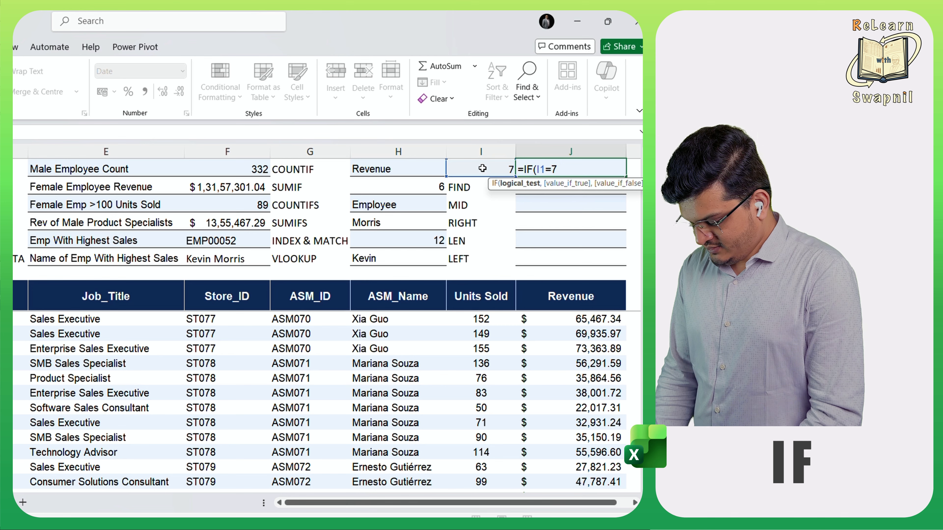
text("Yes)
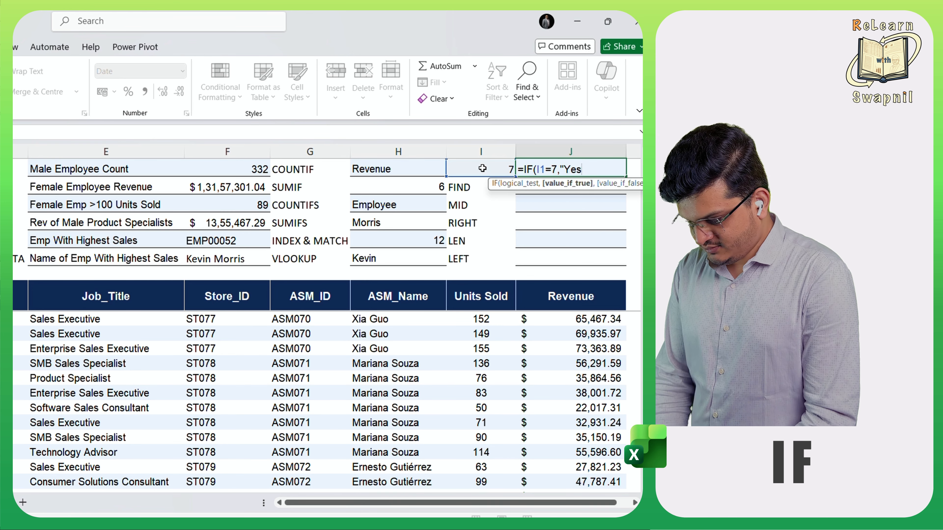
text(",)
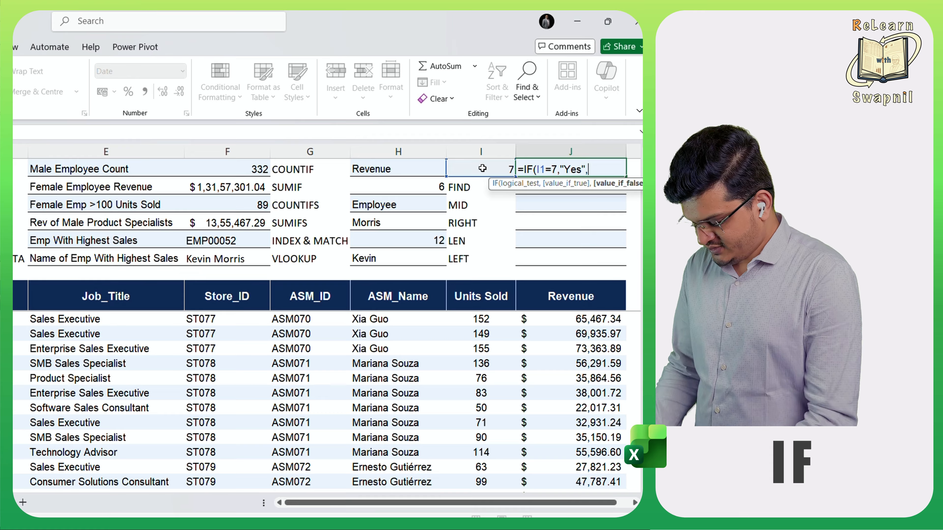
text("No)
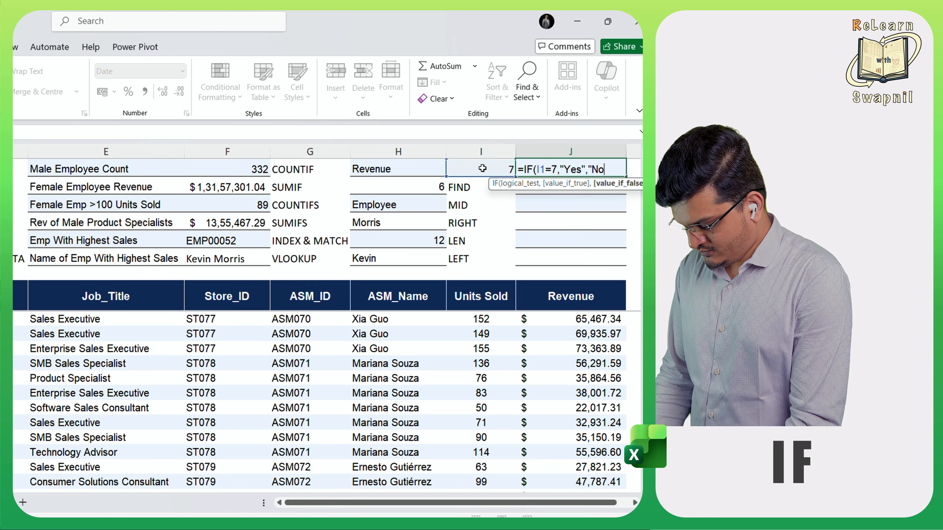
text("))
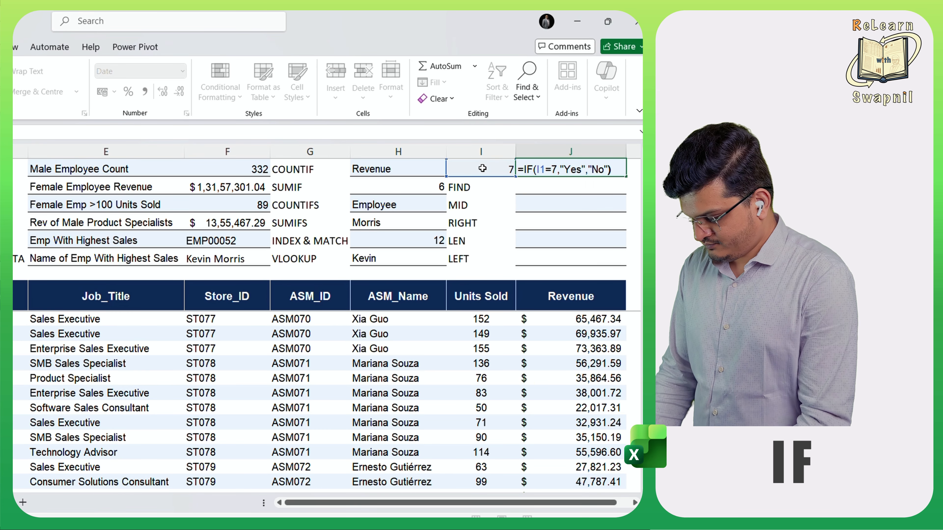
key(Return)
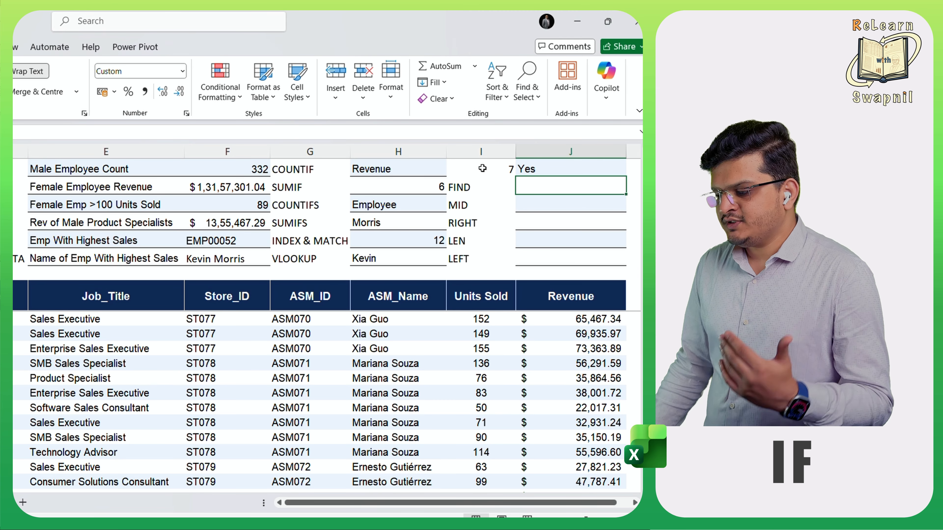
- Change the value in I1 to 8 to test the false outcome of the IF formula
click(491, 170)
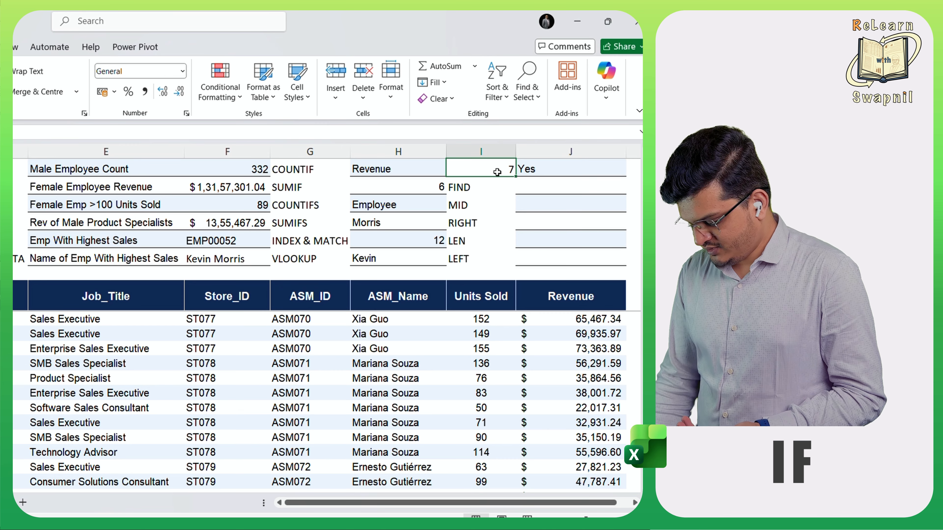
text(8)
key(Return)
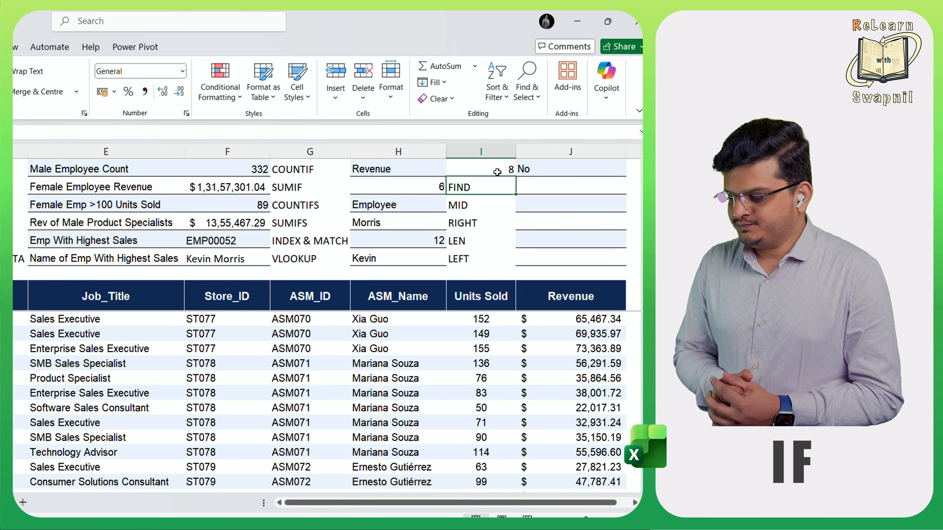
- Begin an IFS formula in J2 whose first condition returns "Eight" when I1 equals 8
click(559, 181)
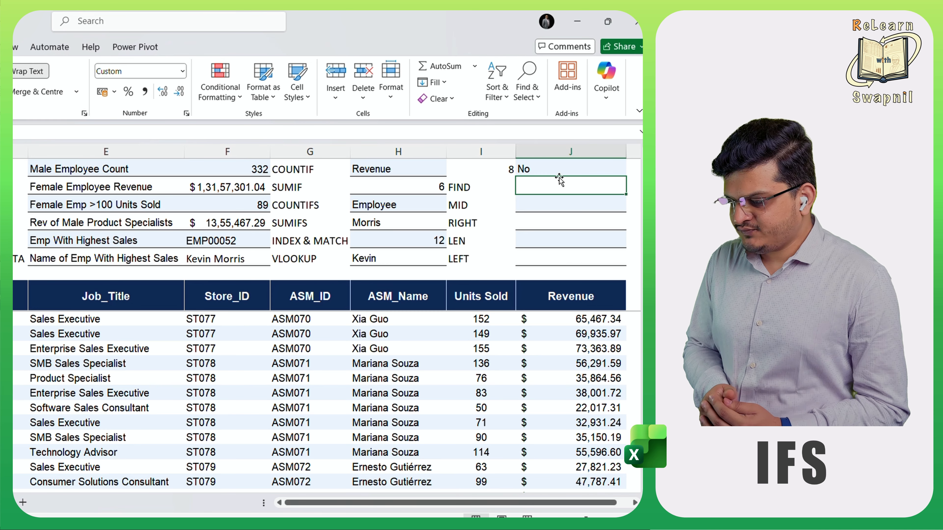
text(=ifs)
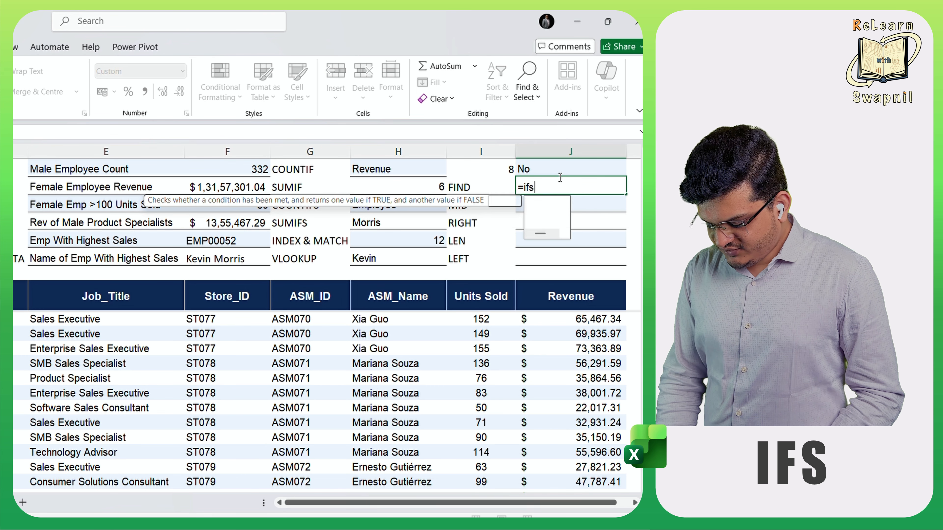
key(Tab)
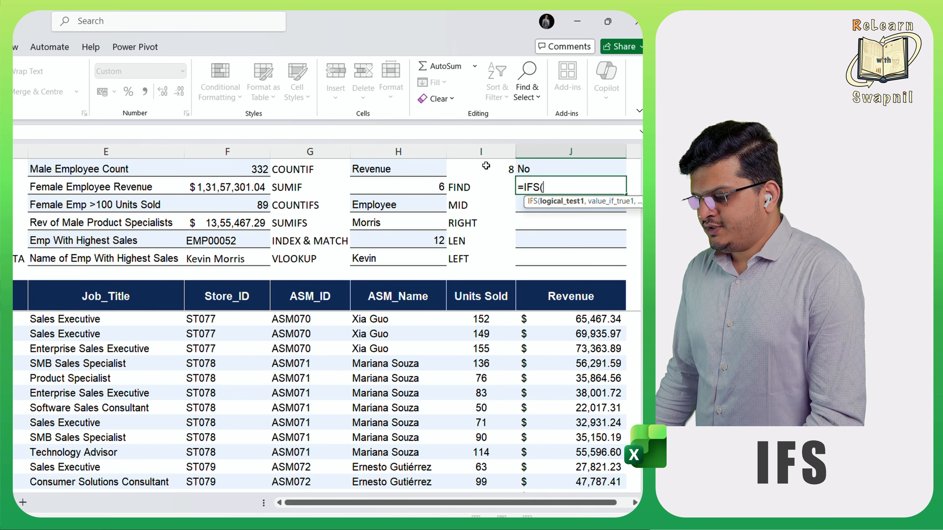
click(486, 166)
text(=8)
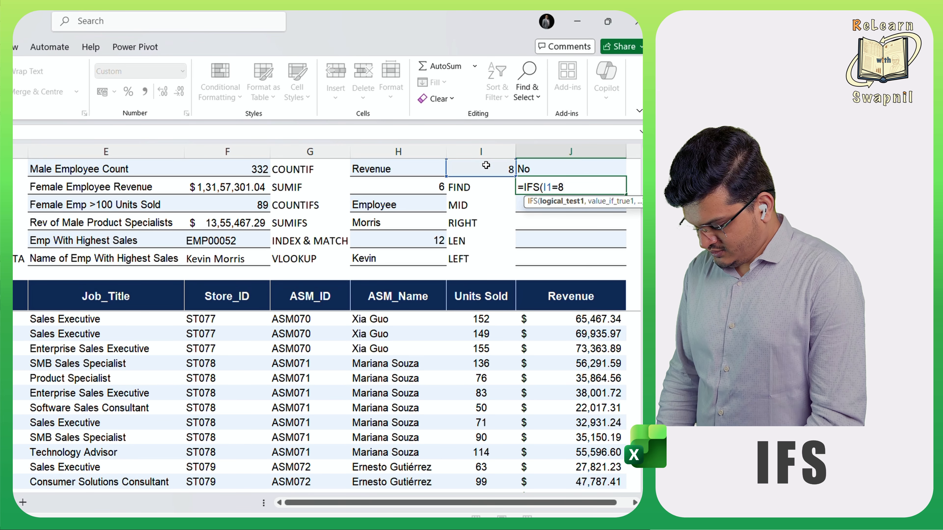
text(,Yes)
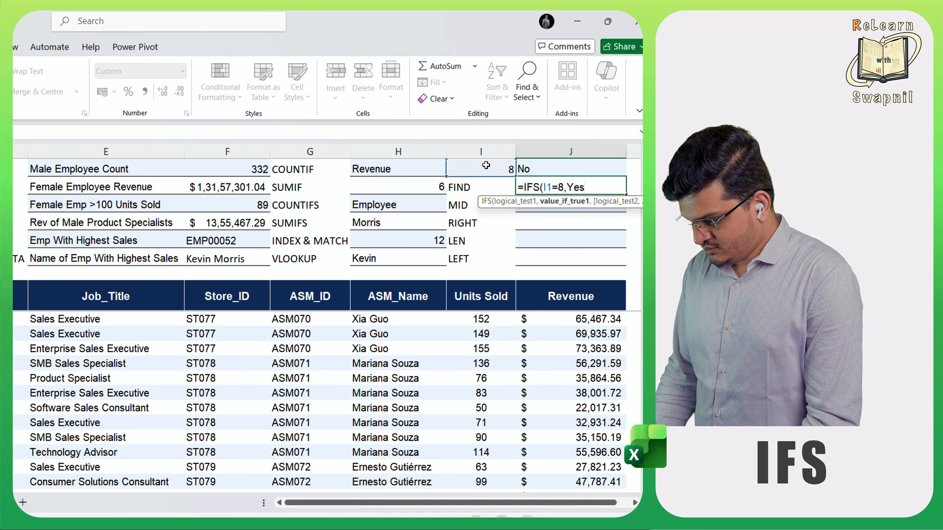
key(BackSpace)
key(BackSpace)
key(BackSpace)
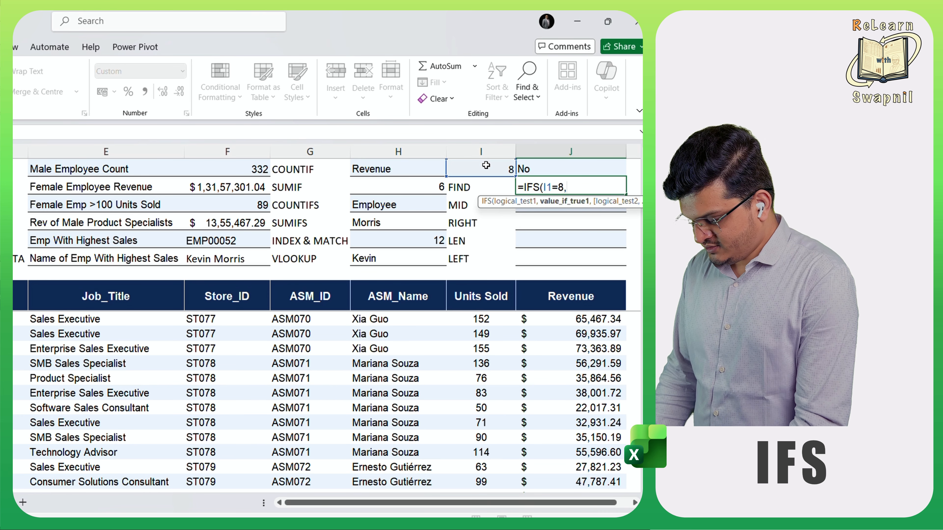
text(E)
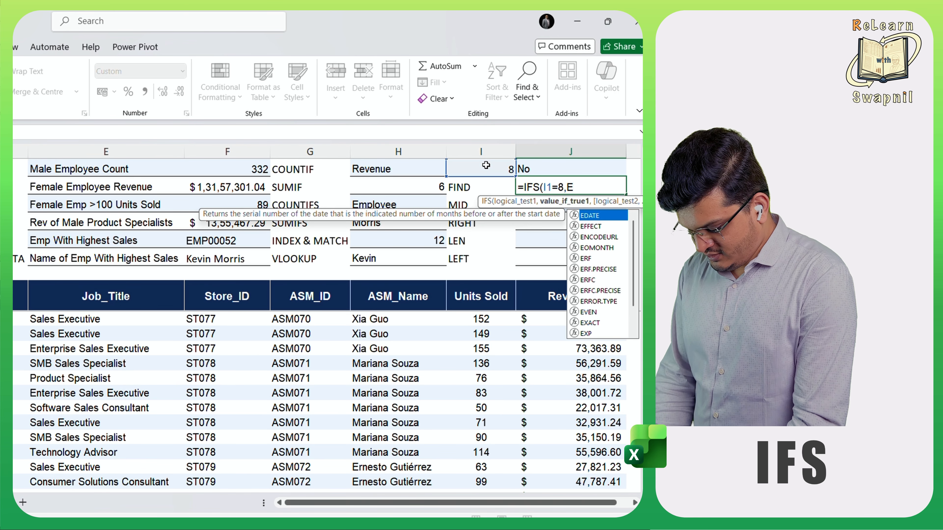
key(BackSpace)
text("E)
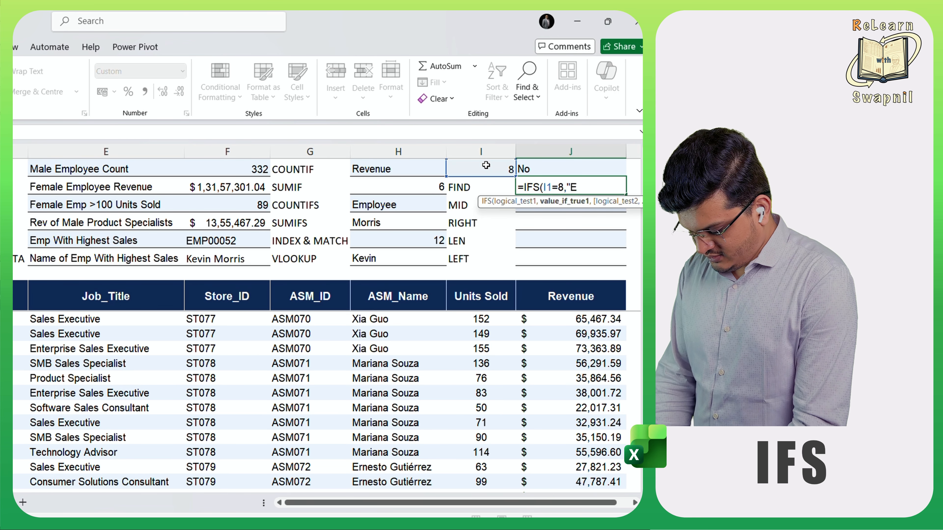
text(ight)
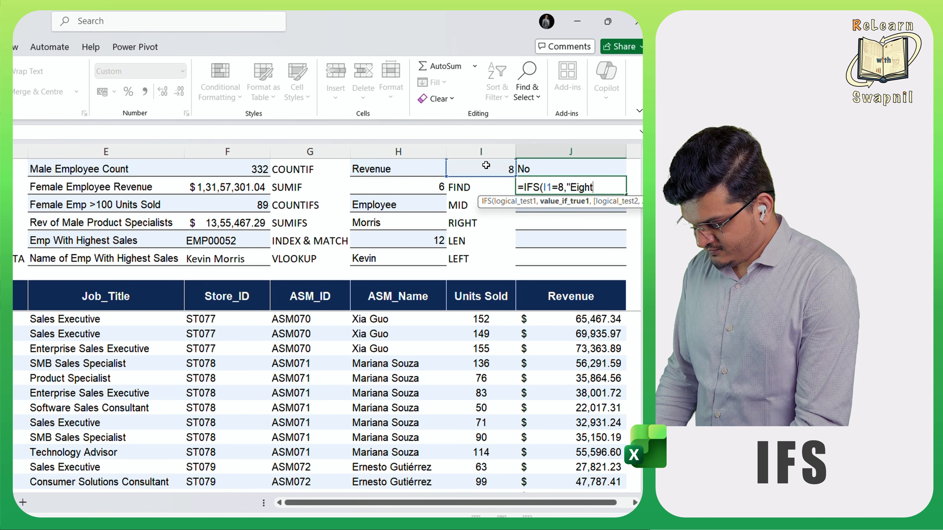
text(",)
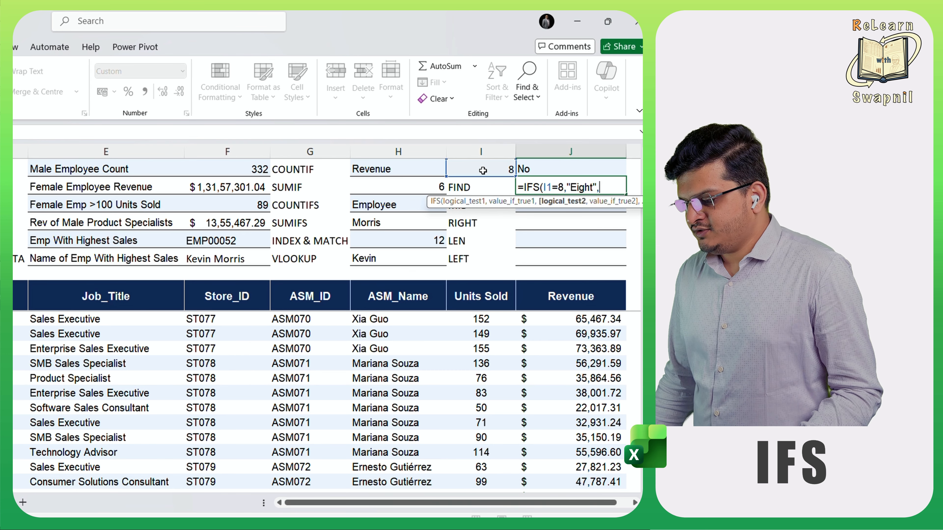
- Complete the IFS formula in J2 with a second condition that returns "Seven" when I1 equals 7
click(483, 169)
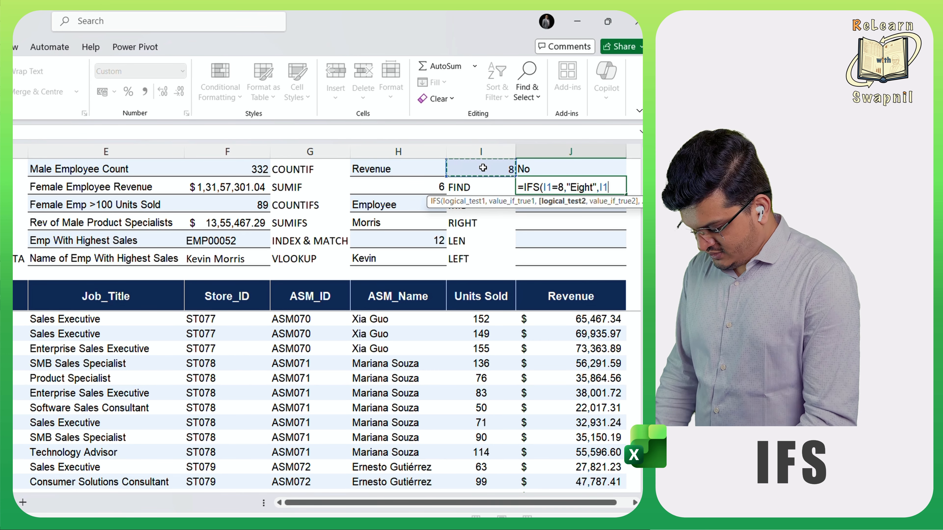
text(=7)
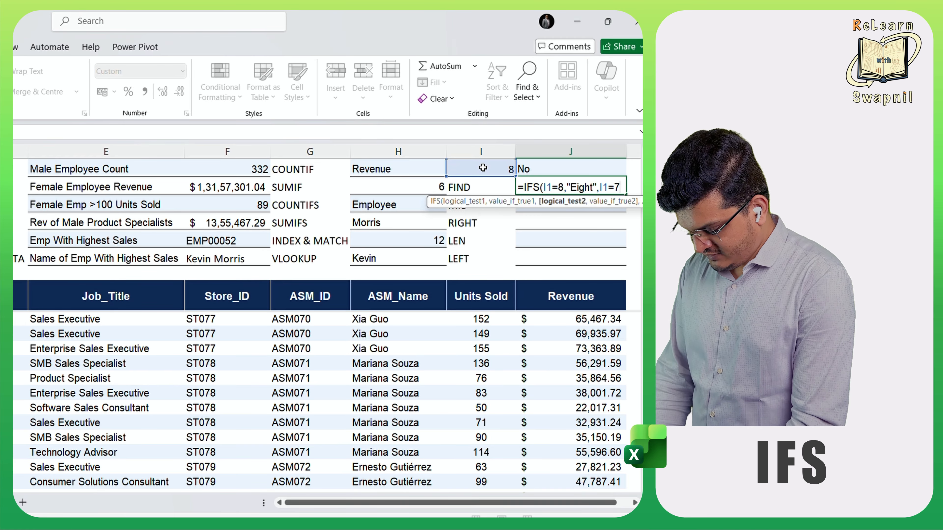
text(,Seven)
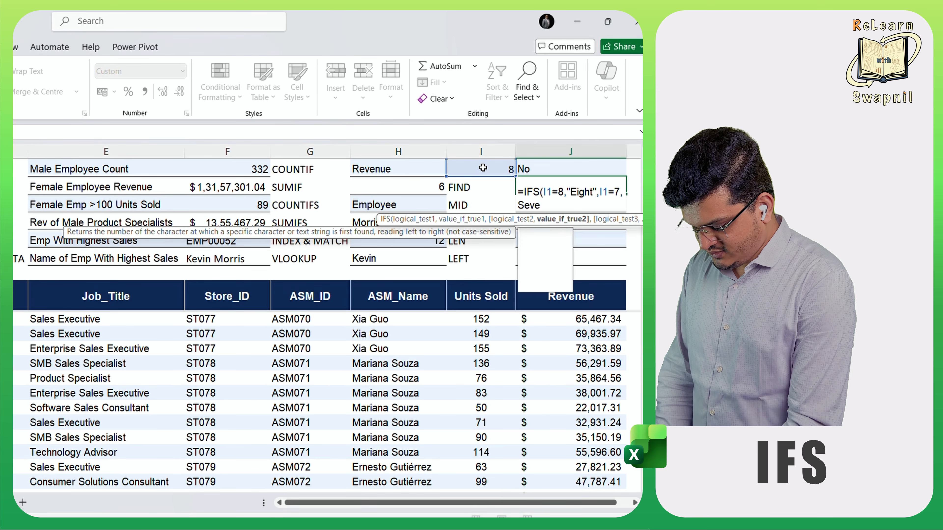
text(")
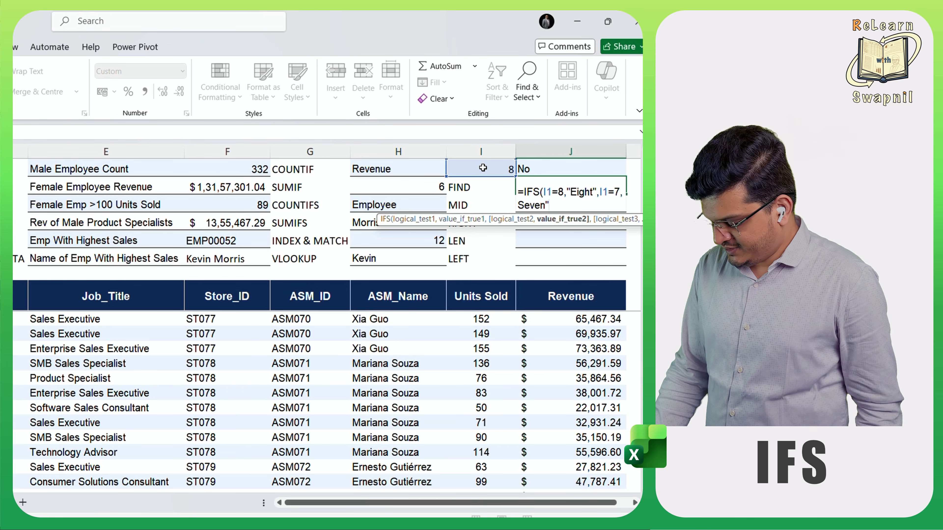
text())
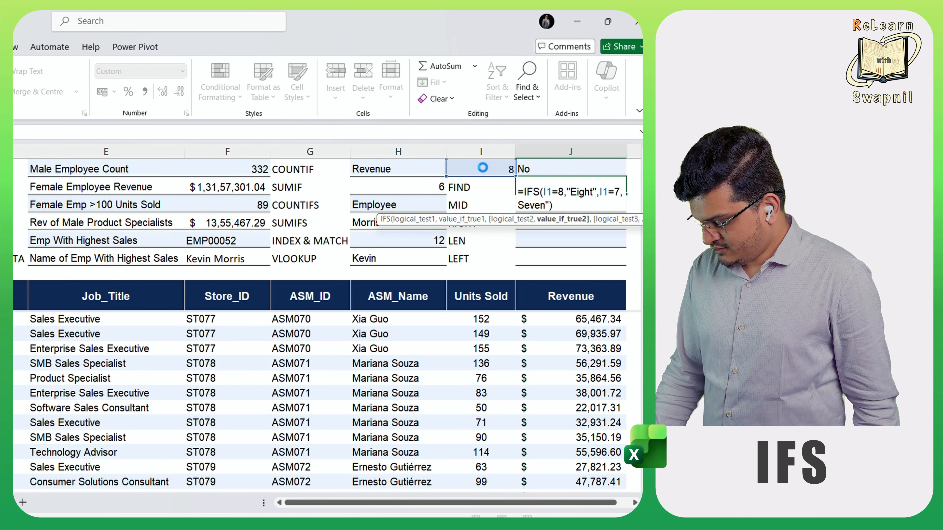
key(Return)
key(Return)
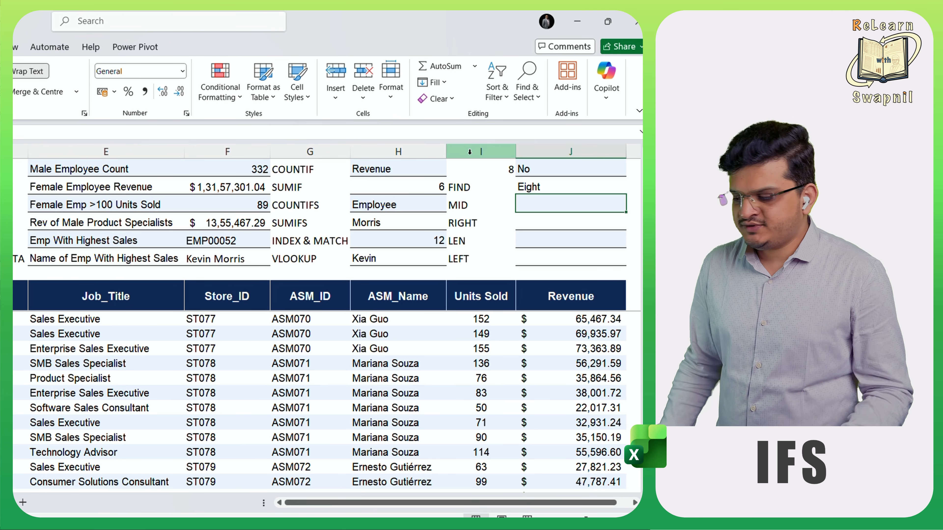
- Set the value in I1 to 7 to test the second condition of the IFS formula
click(475, 162)
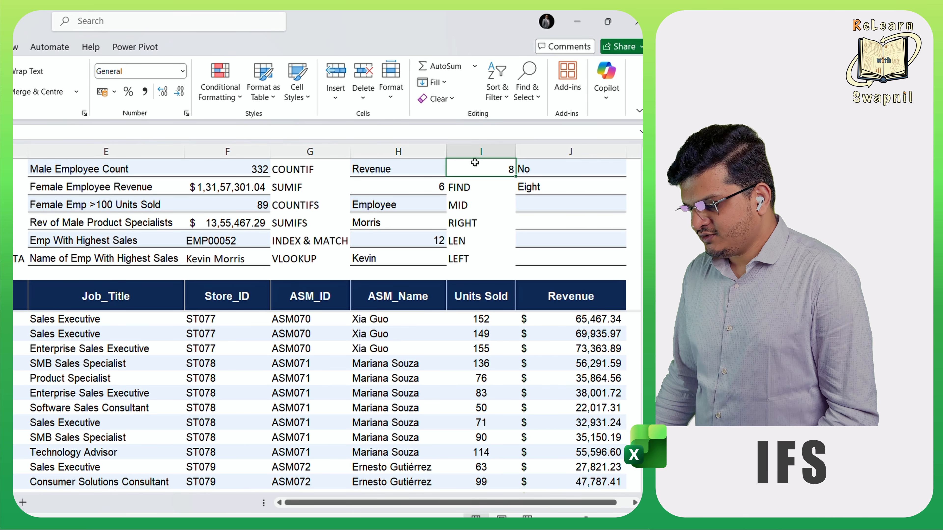
text(7)
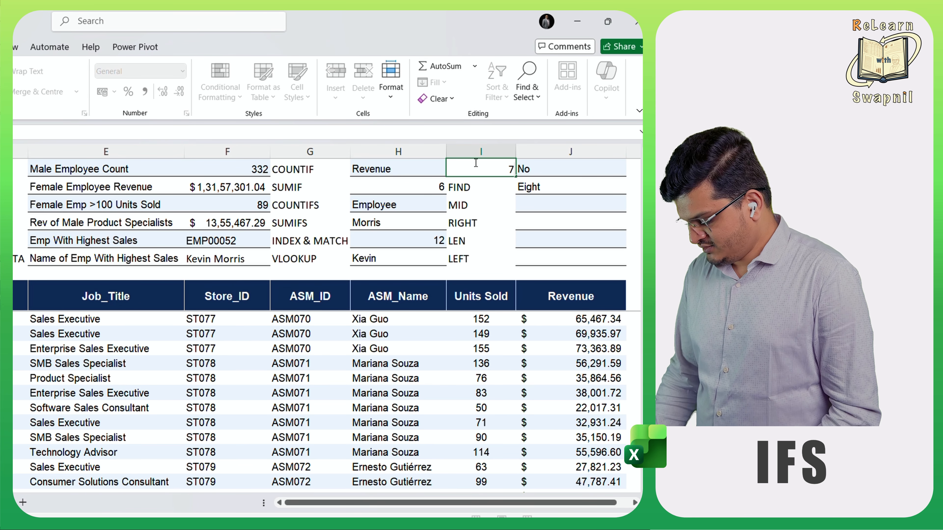
key(Return)
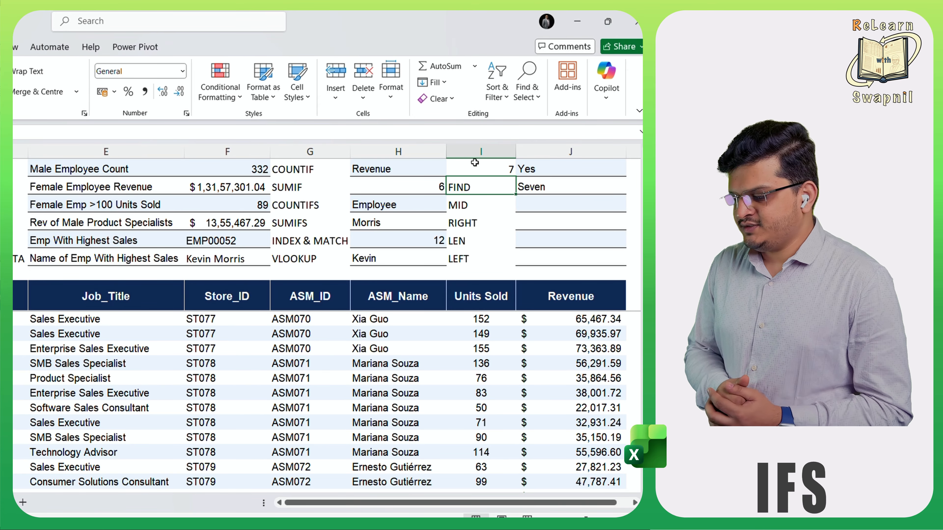
- Enter an AND formula in J3 that tests whether both I1 and H2 equal 7
click(530, 204)
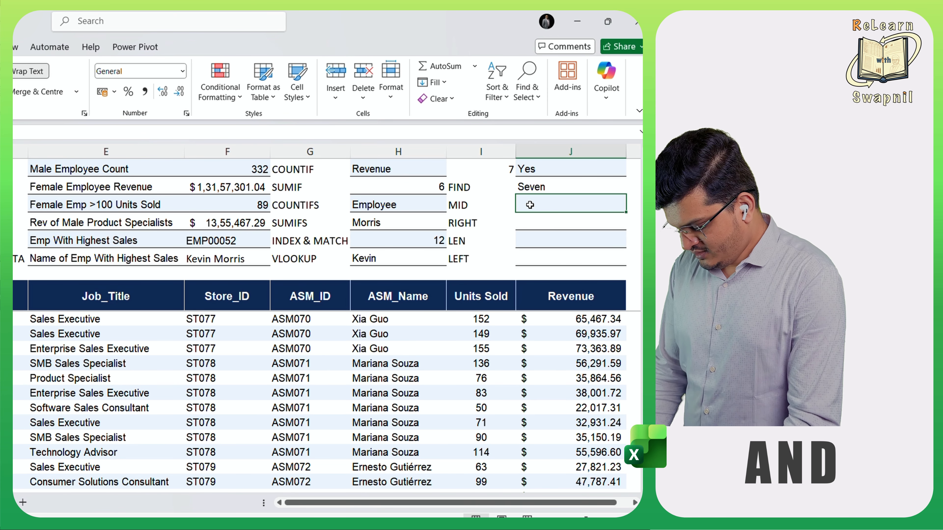
text(=and)
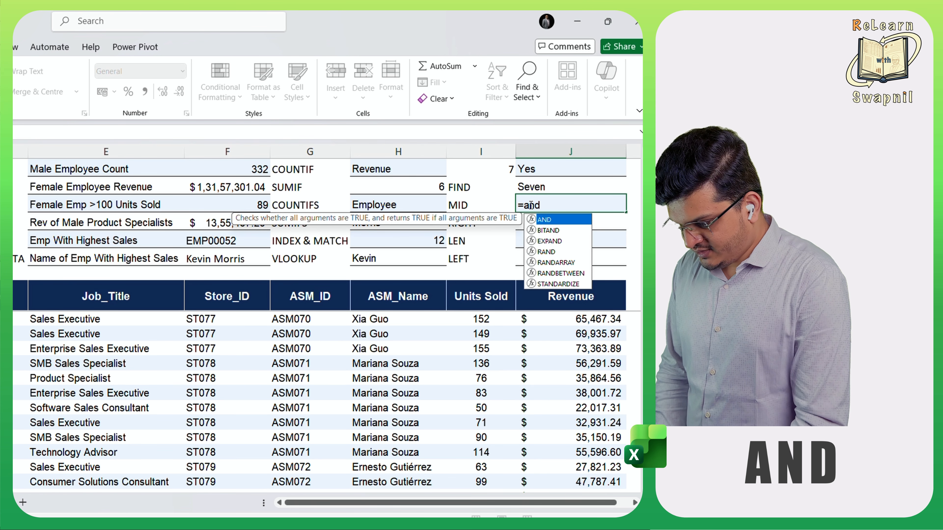
key(Tab)
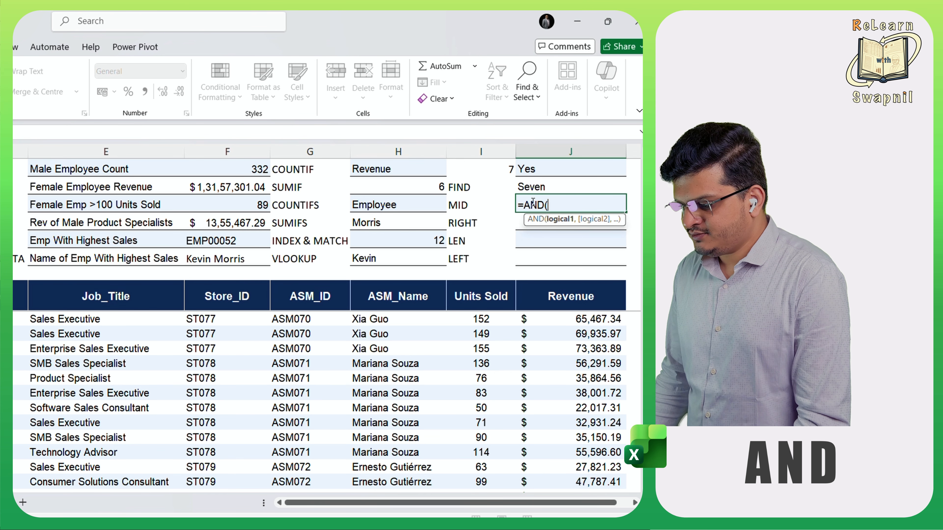
click(462, 169)
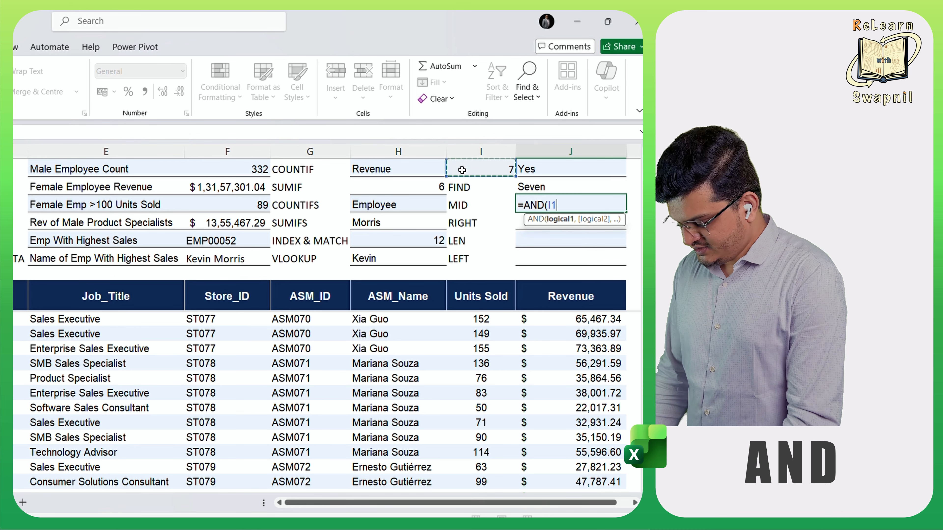
text(=7,)
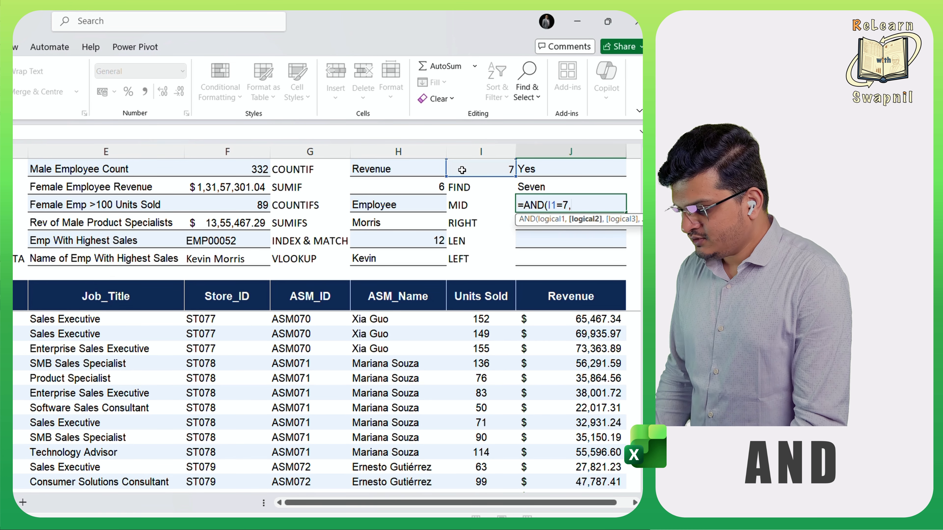
click(393, 187)
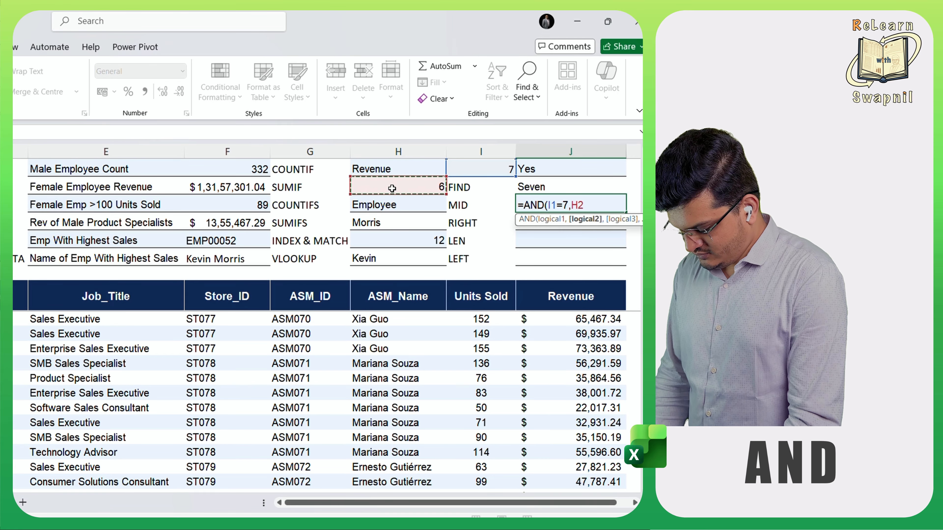
text(=7))
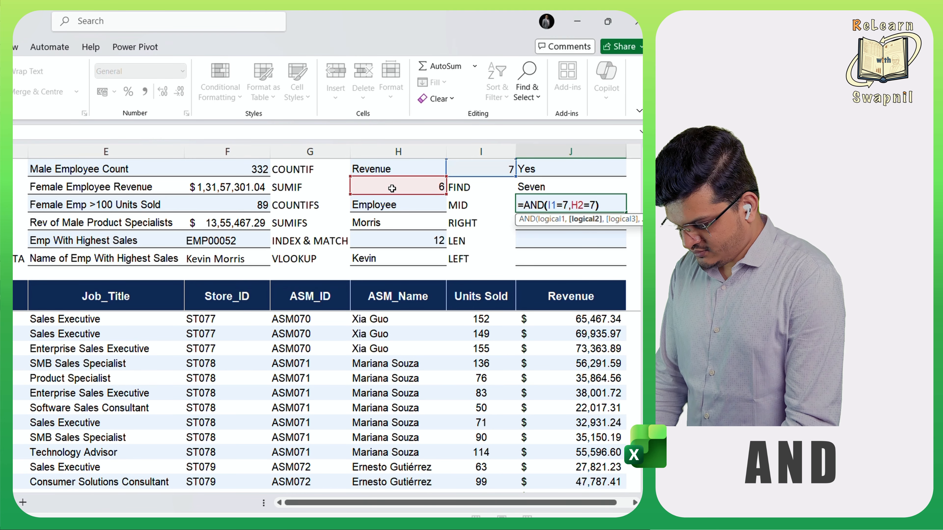
key(Return)
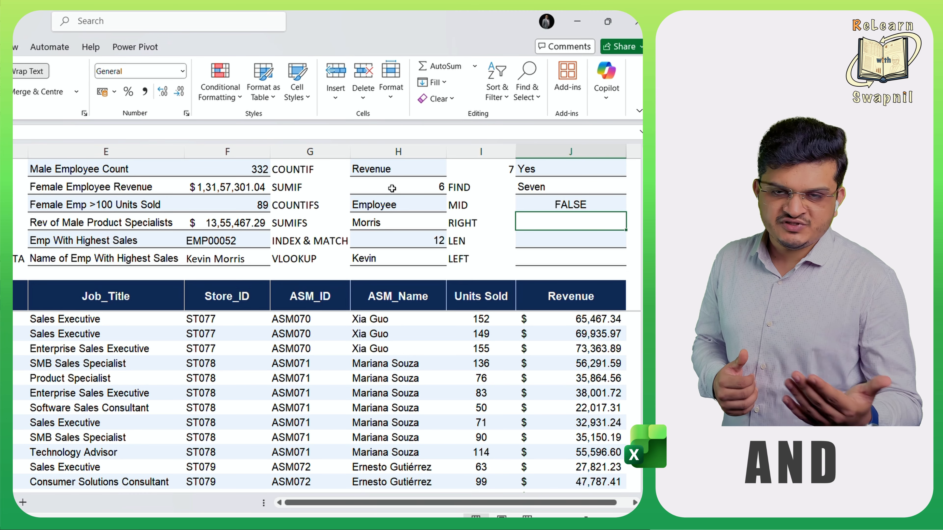
- Set the value in H2 to 7 to test the AND formula with both conditions met
click(391, 189)
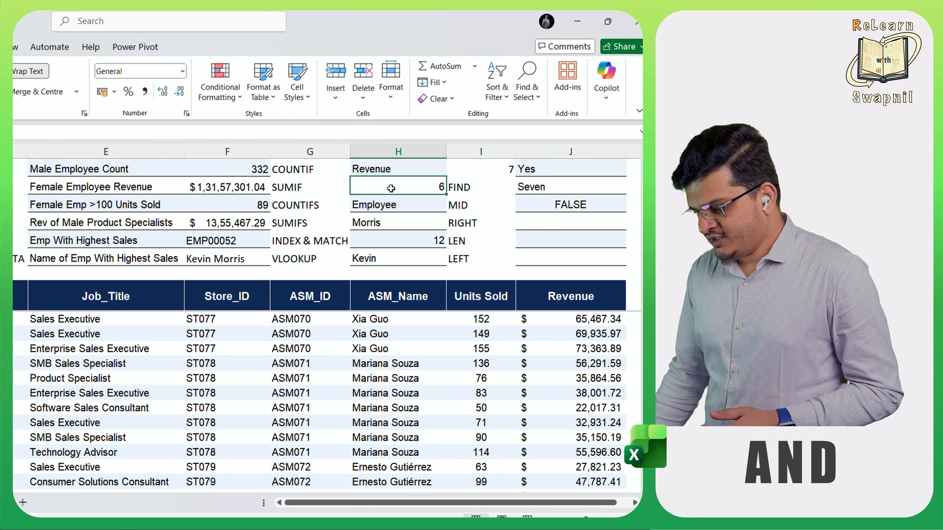
text(7)
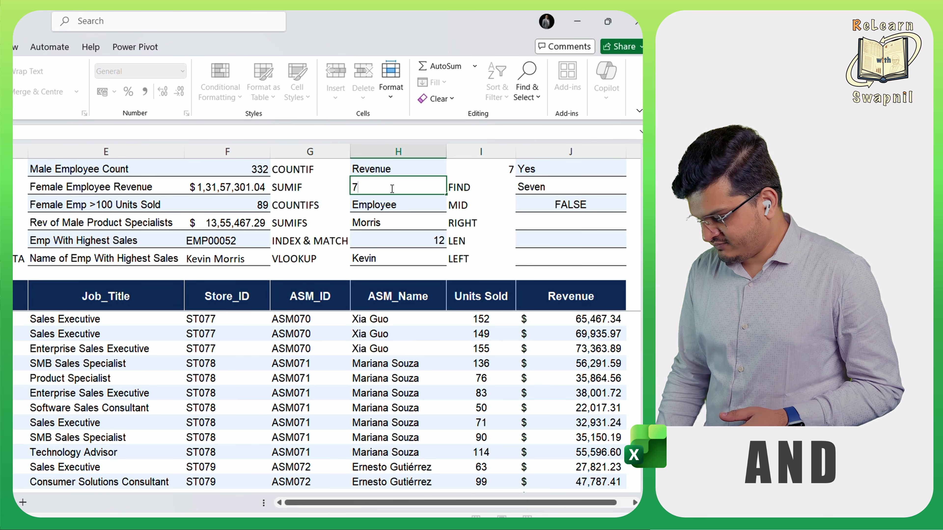
key(Return)
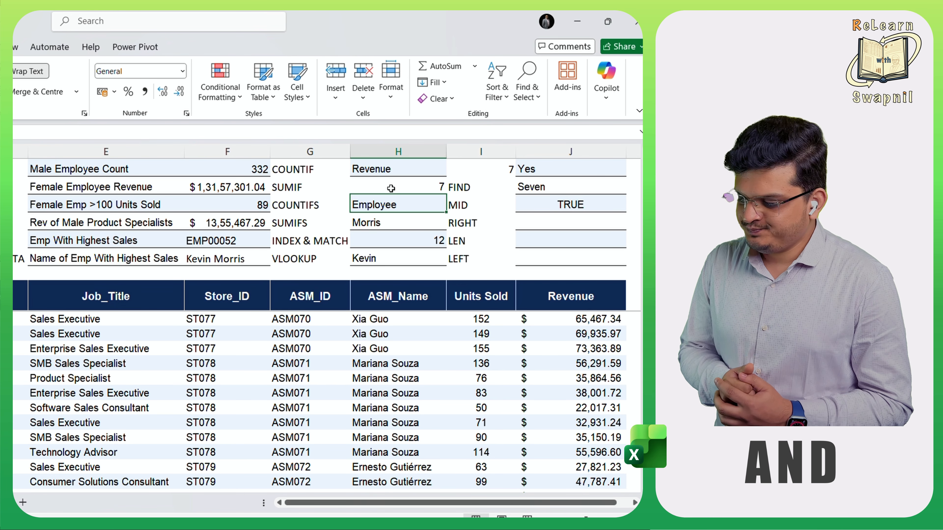
- Enter an OR formula in J4 that tests whether I1 or H2 equals 6
click(567, 219)
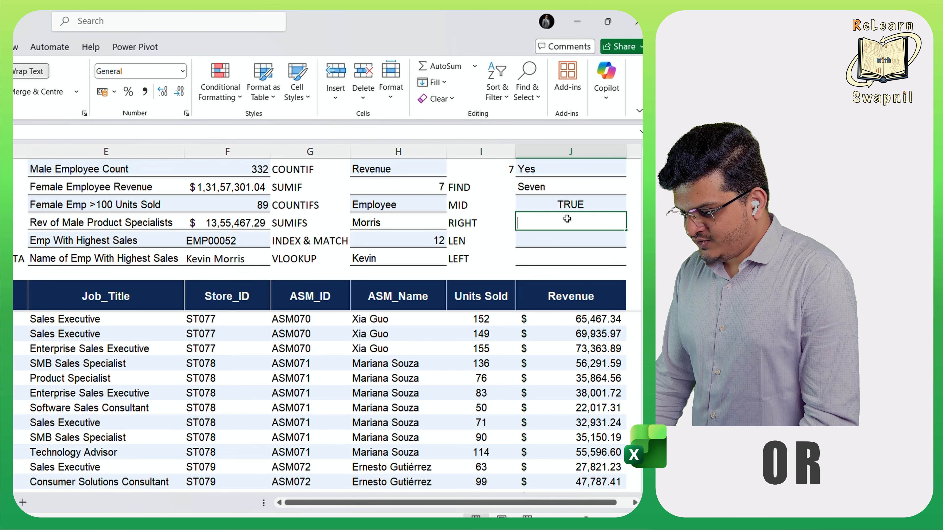
text(=or)
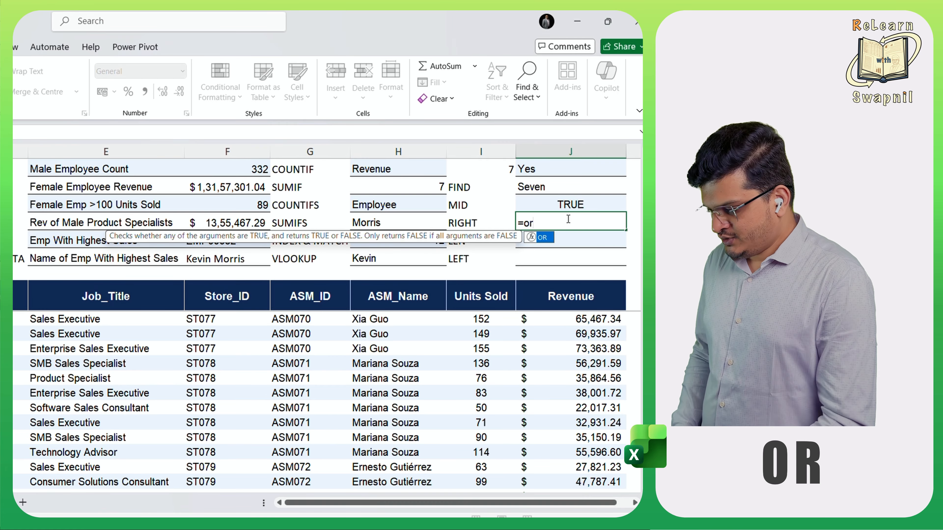
key(Tab)
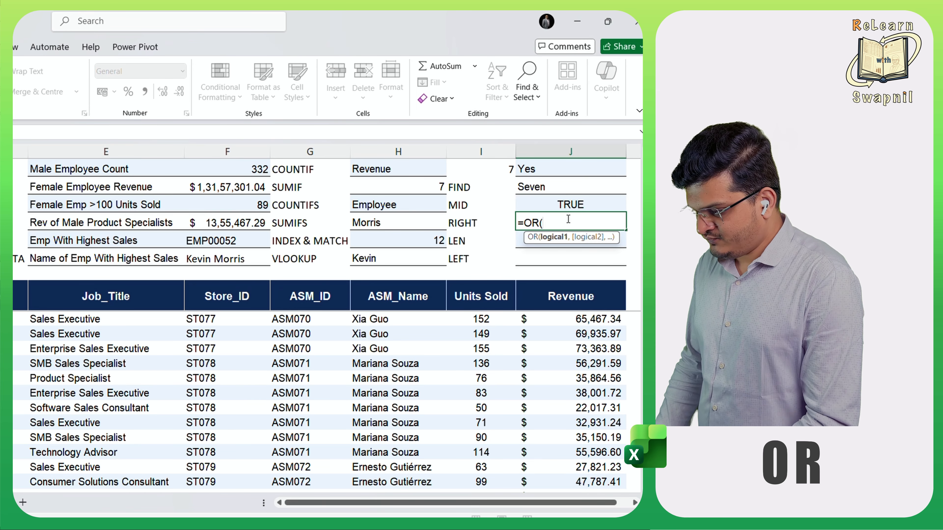
click(502, 164)
text(=6)
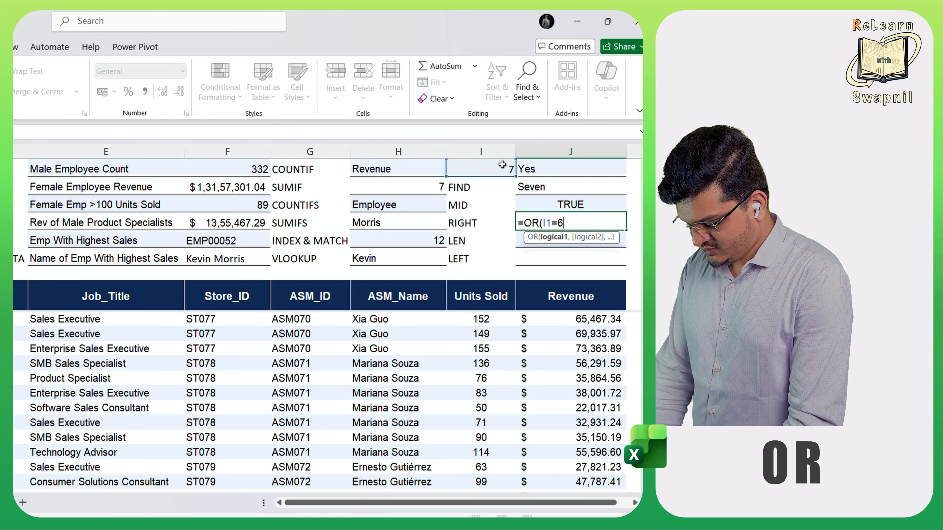
text(,)
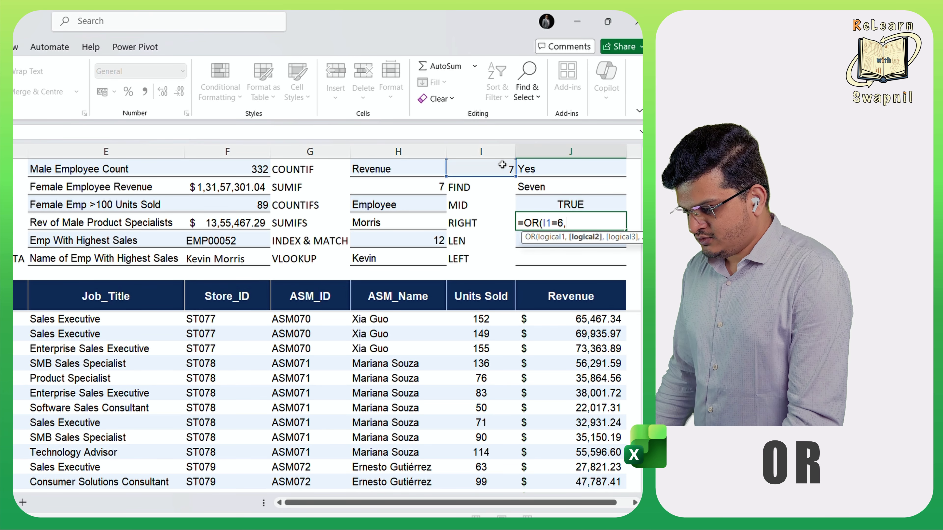
click(414, 187)
text(=6)
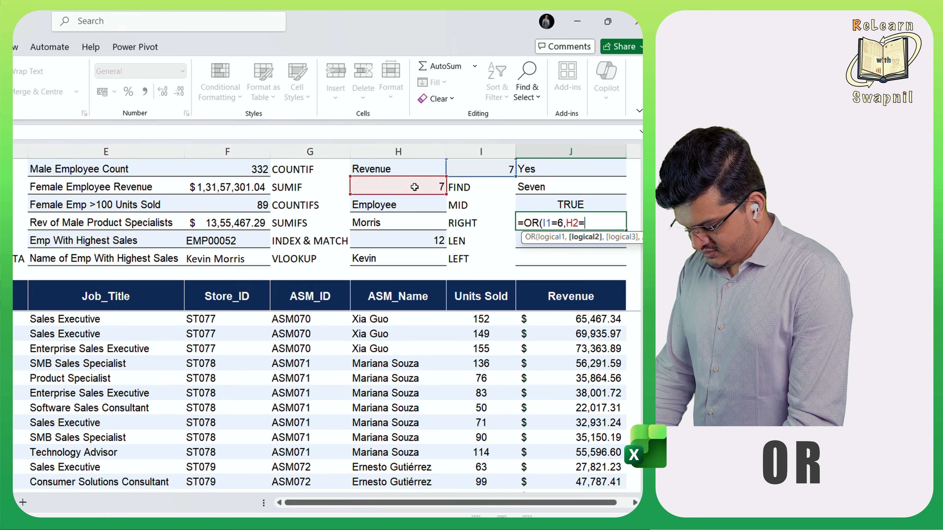
text())
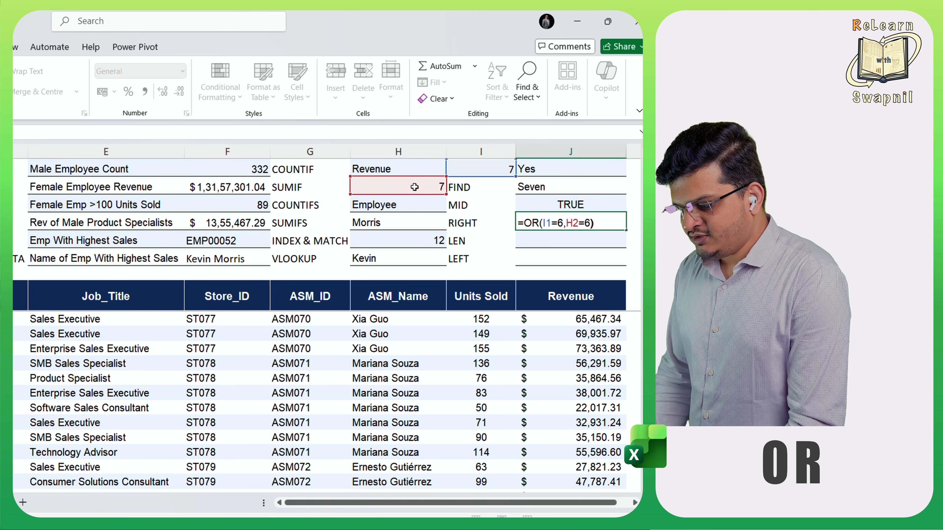
key(Return)
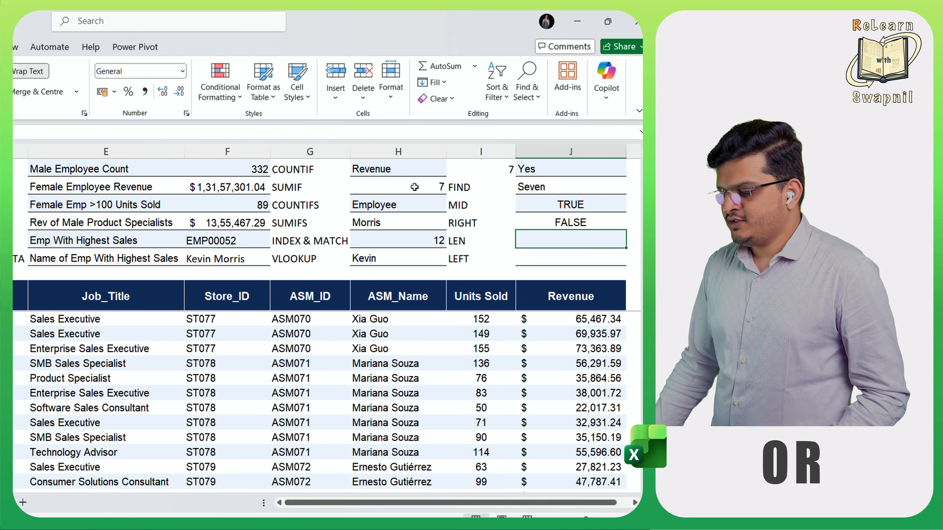
- Set the value in H2 to 6 to test the OR formula with one condition met
click(414, 187)
text(6)
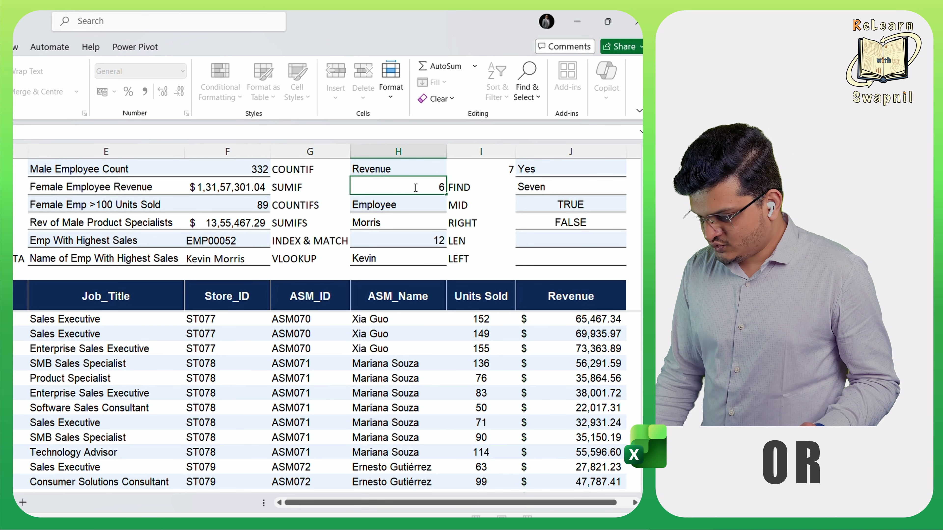
key(Return)
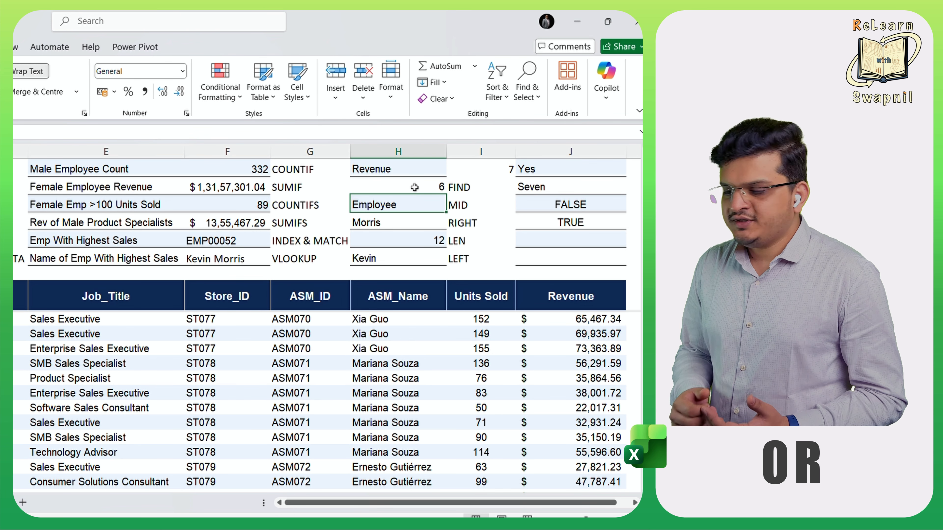
- Test the OR formula with I1 set to 6, and restore I1 to 7
click(496, 169)
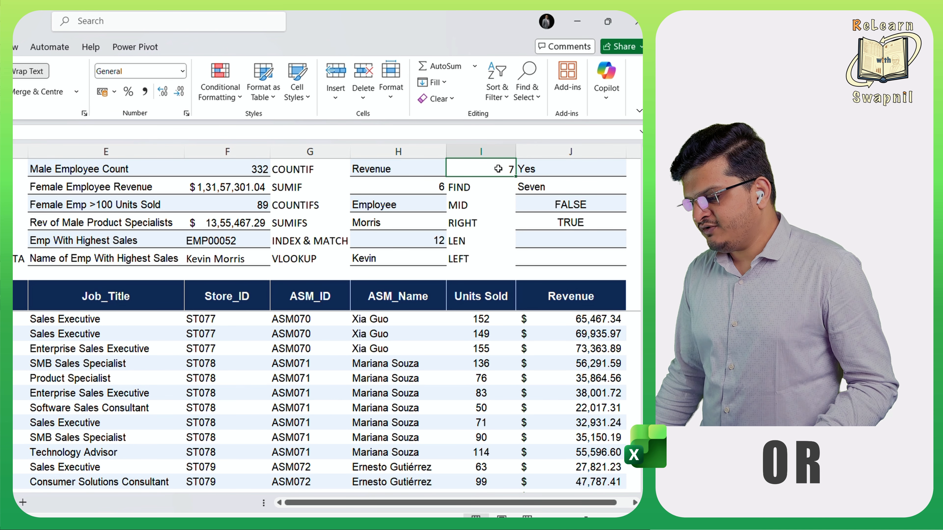
text(6)
key(Return)
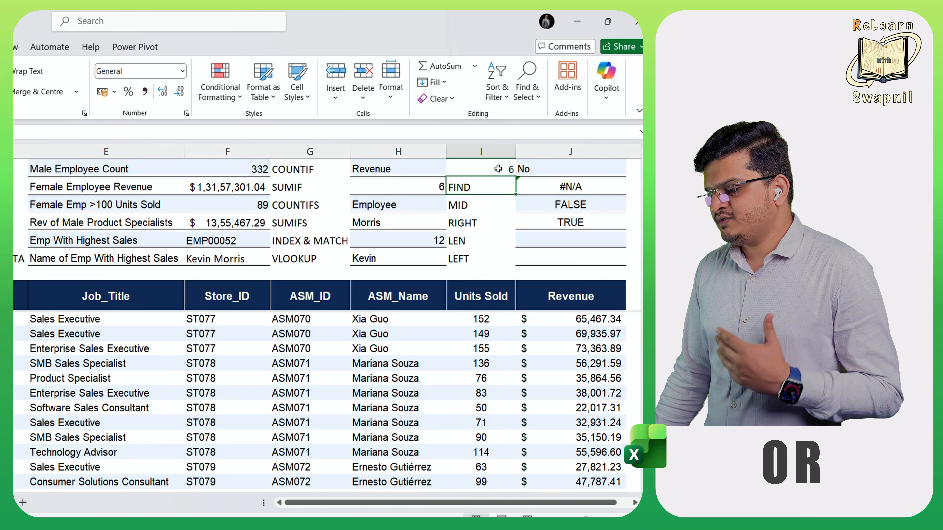
click(498, 169)
text(7)
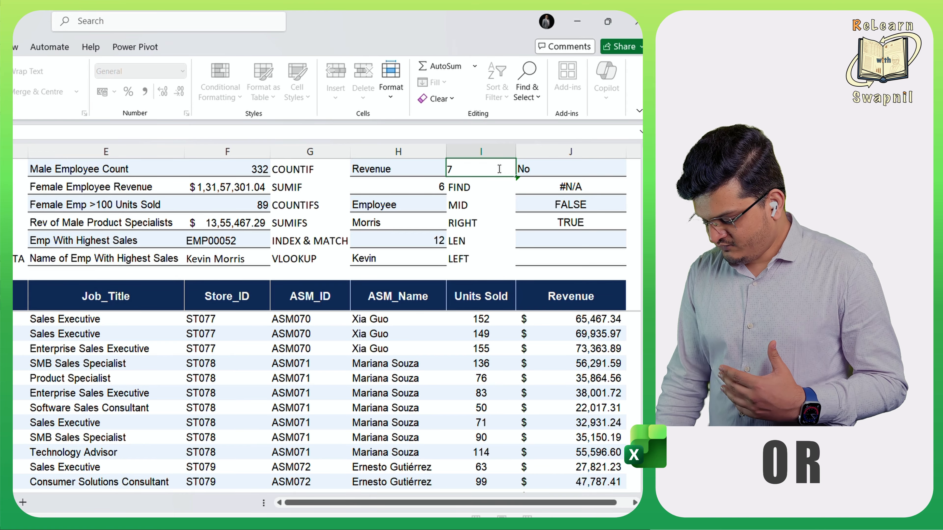
key(Return)
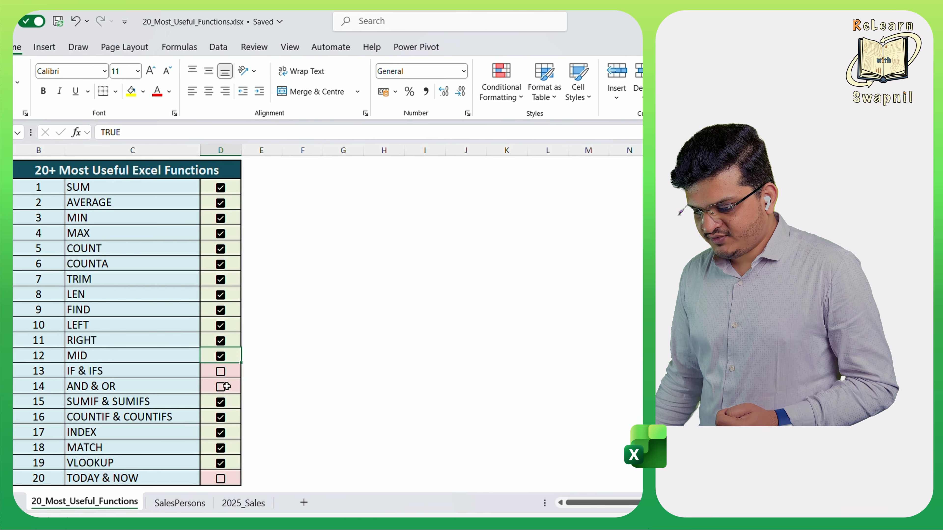
- Check off IF & IFS and AND & OR in the function list on the 20_Most_Useful_Functions sheet
key(Down)
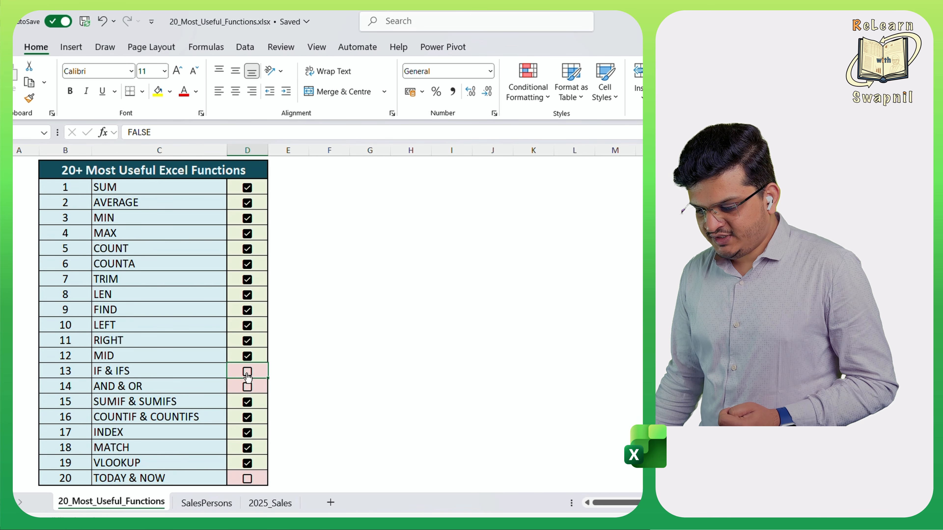
key(space)
key(Down)
click(248, 388)
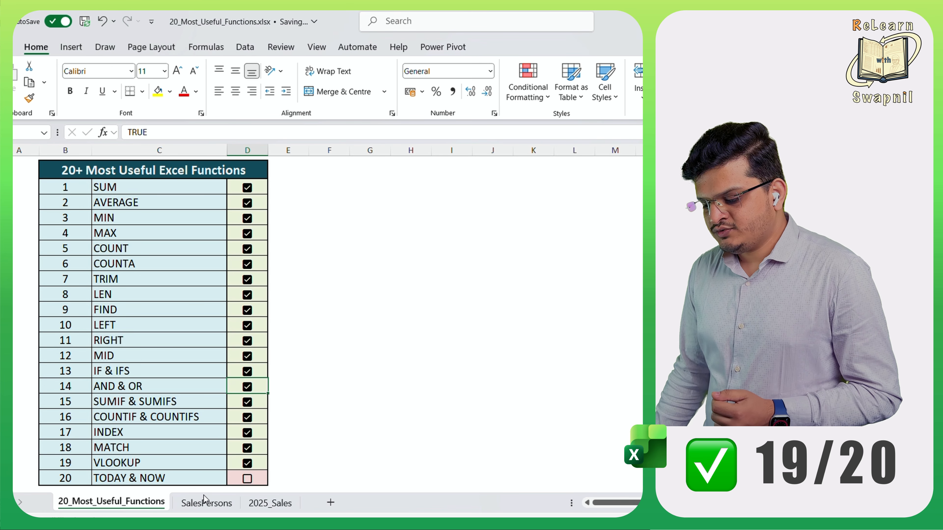
- Enter a TODAY formula in J5 of the SalesPersons sheet to return the current date
click(208, 504)
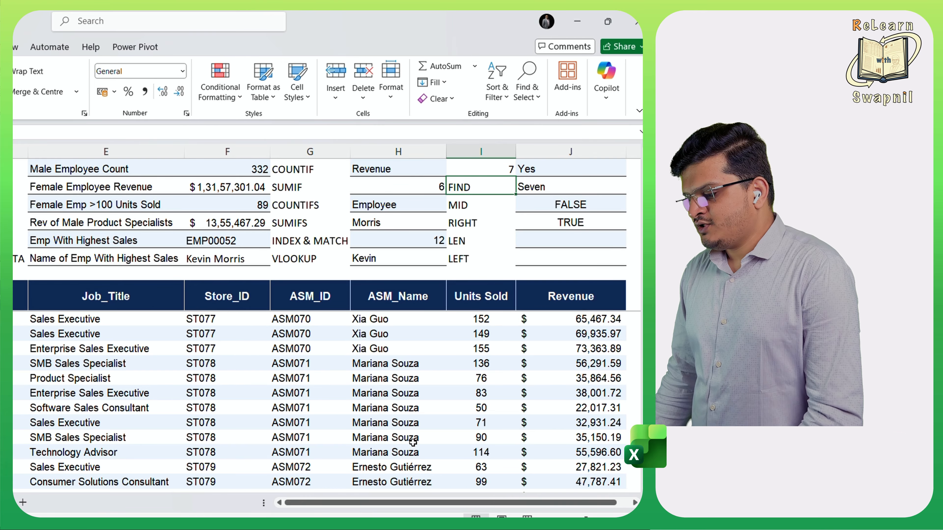
click(553, 242)
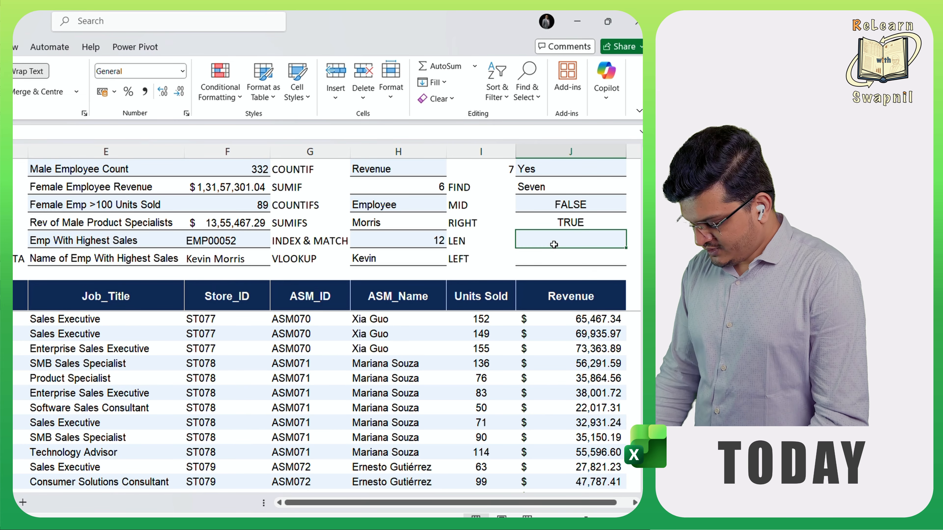
text(=to)
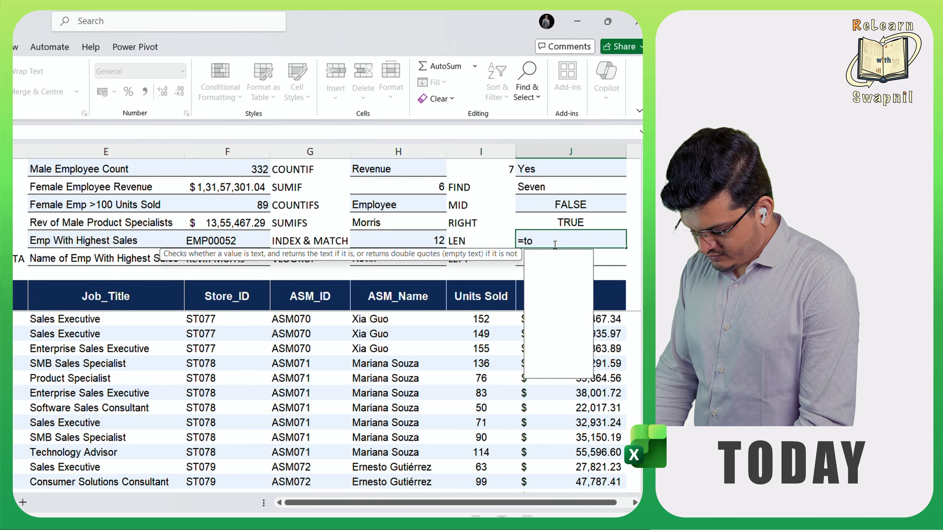
text(day)
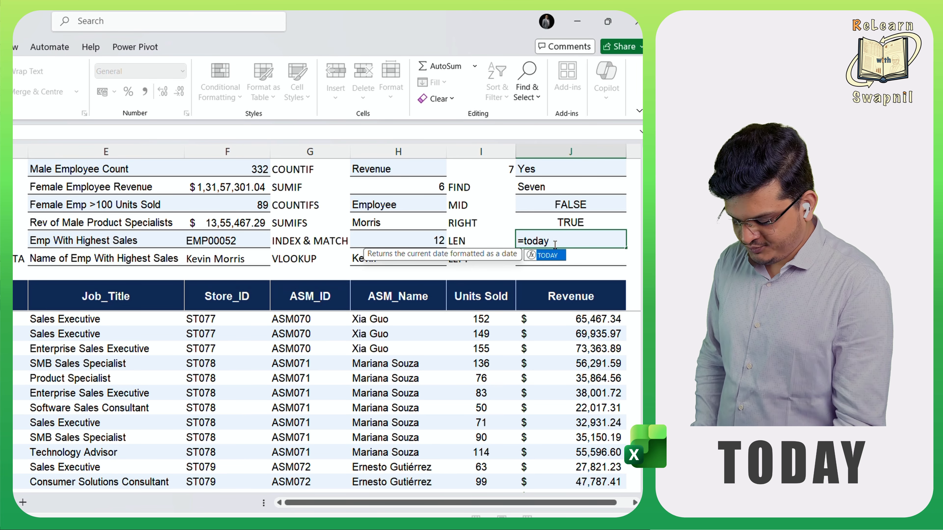
key(Tab)
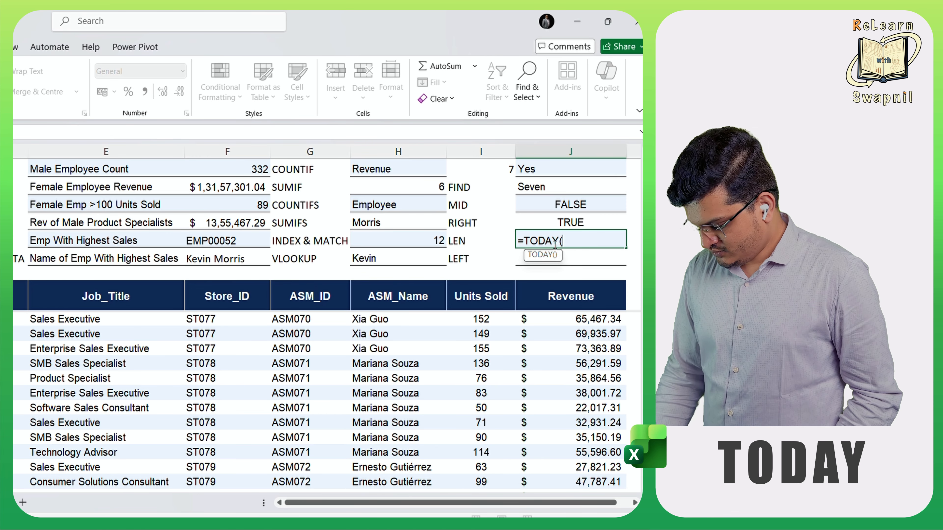
text())
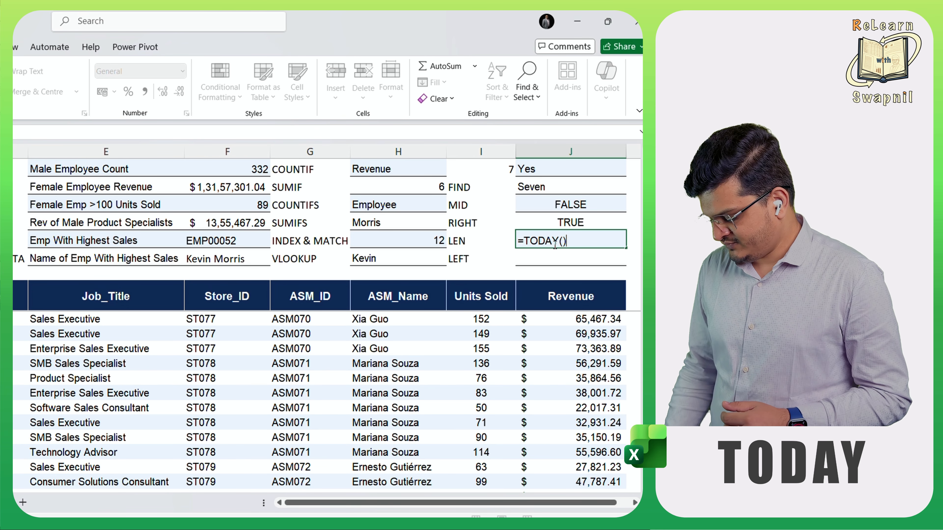
key(Return)
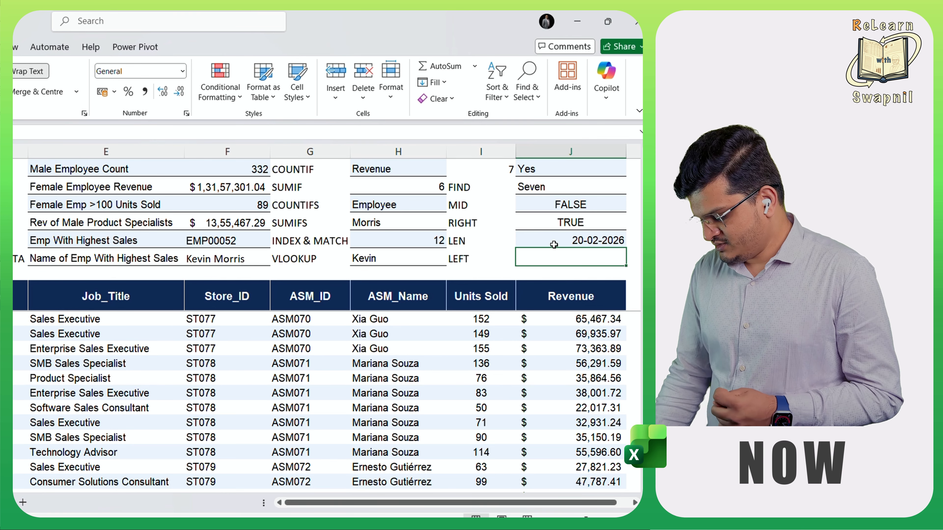
- Enter a NOW formula in J6 to return the current date and time
text(=)
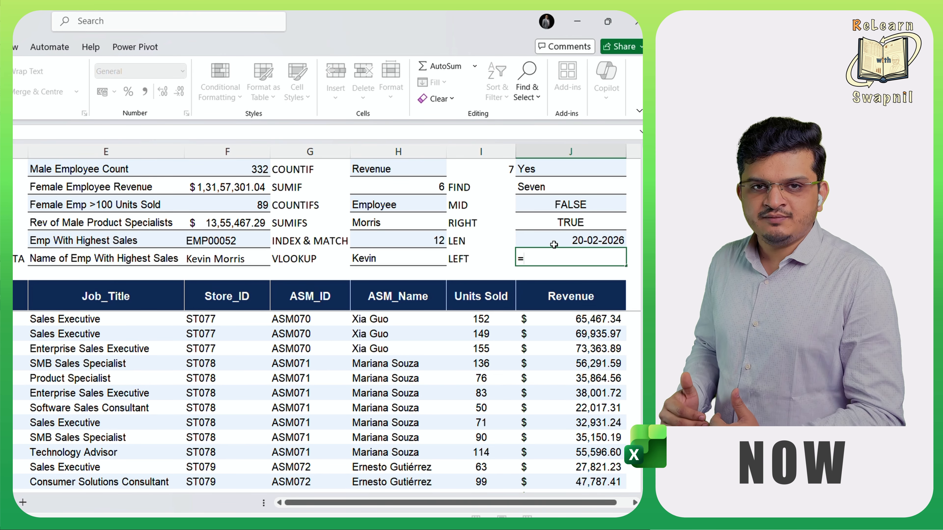
text(now)
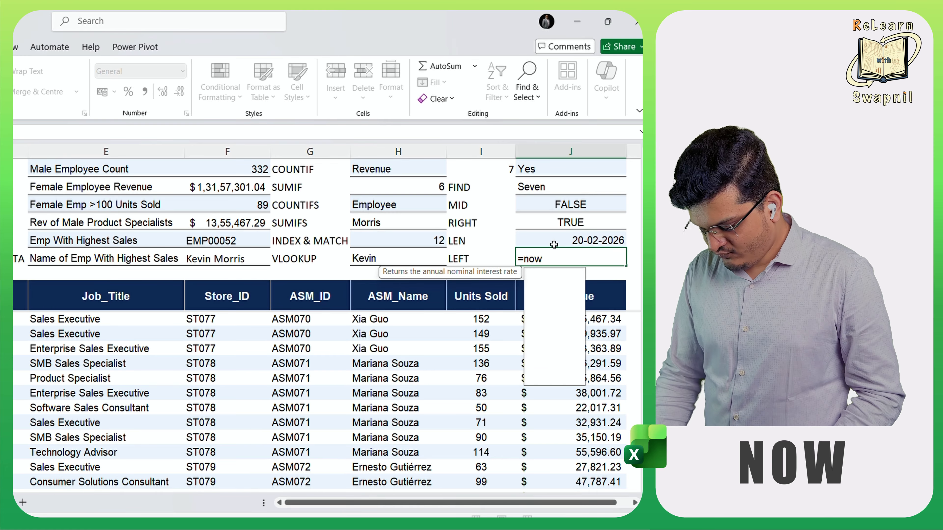
key(Tab)
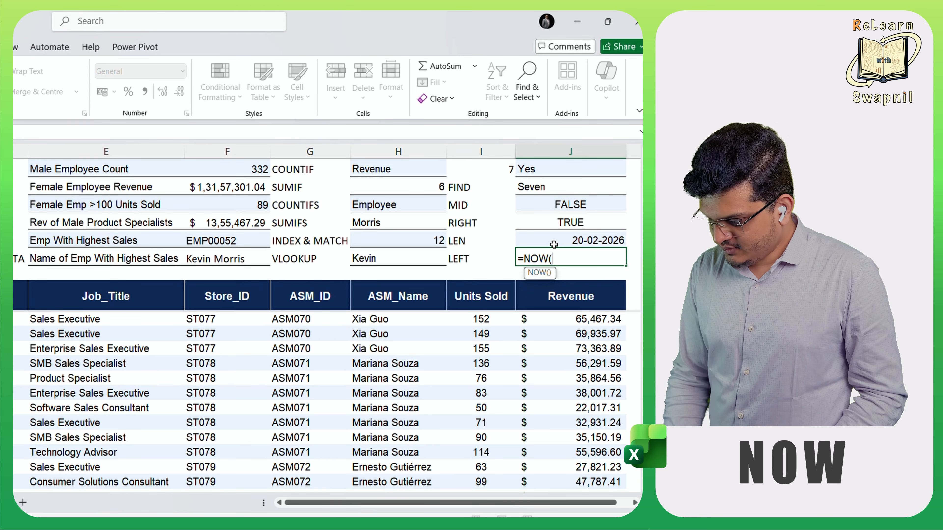
text())
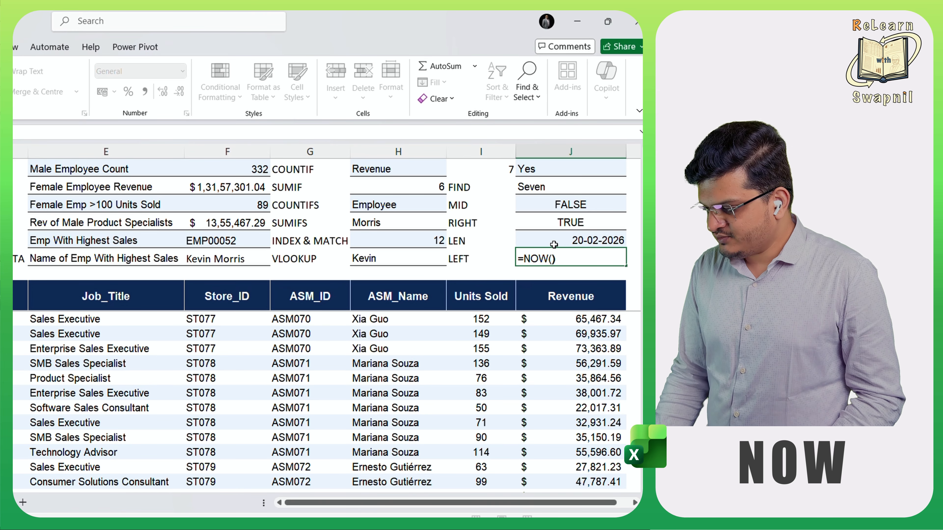
key(Return)
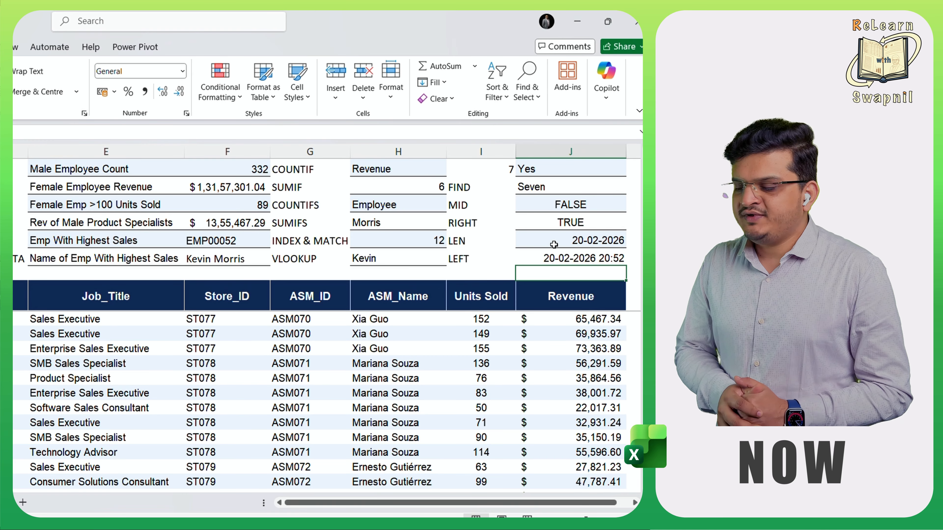